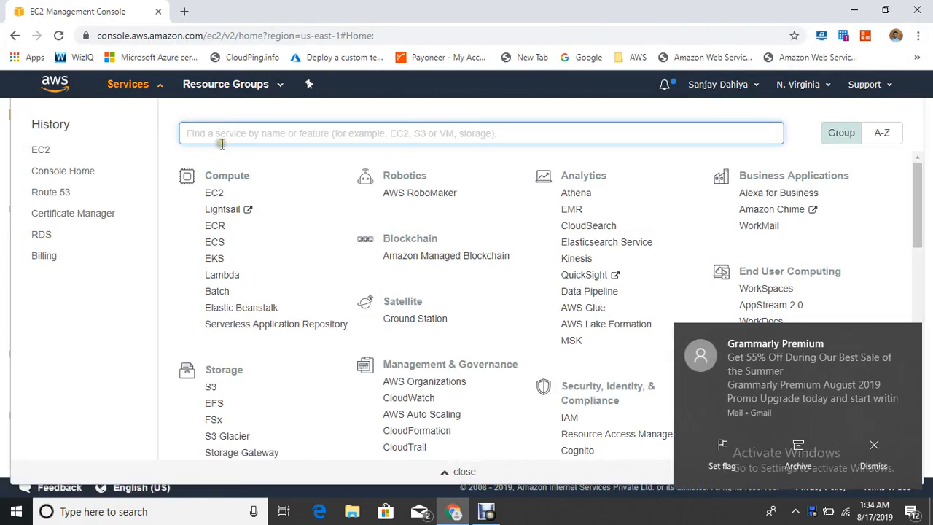
Step: Find the Elastic Beanstalk service and open its console, dismissing the desktop notification
type("ela")
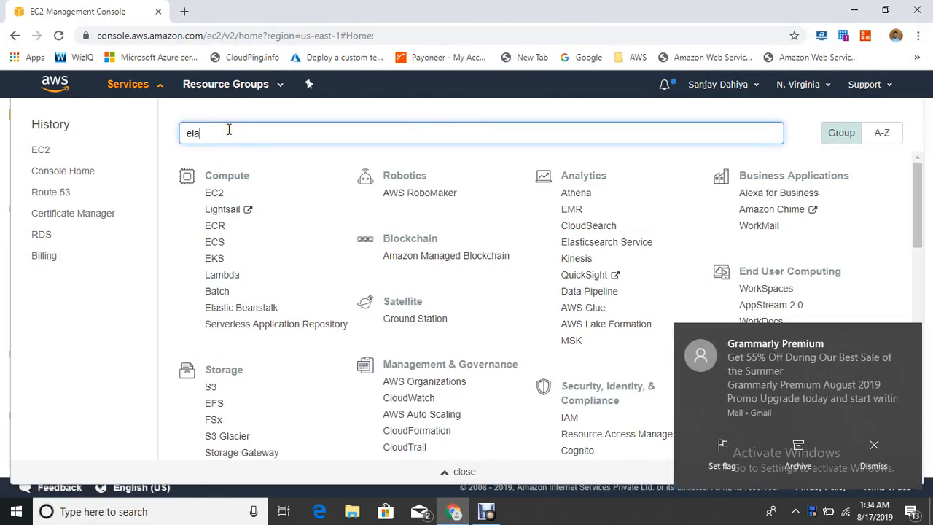
type("stic")
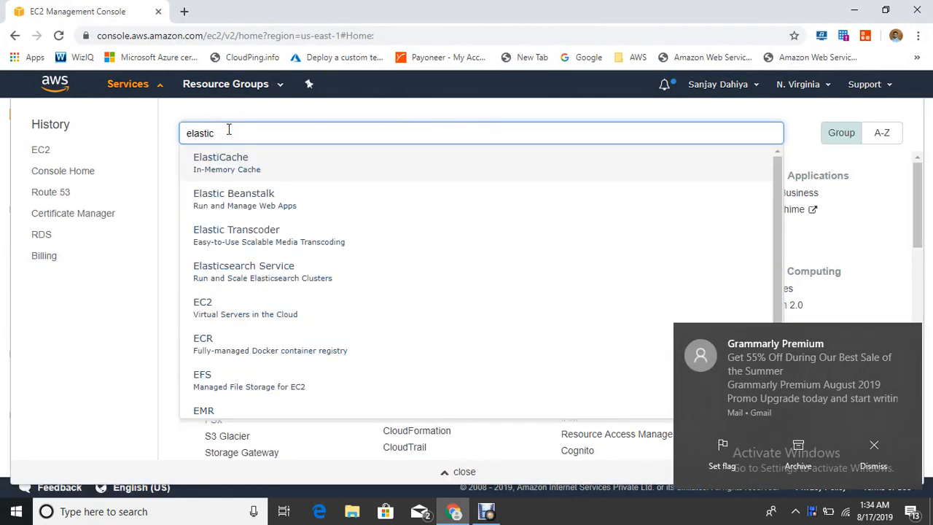
left_click(225, 193)
left_click(908, 336)
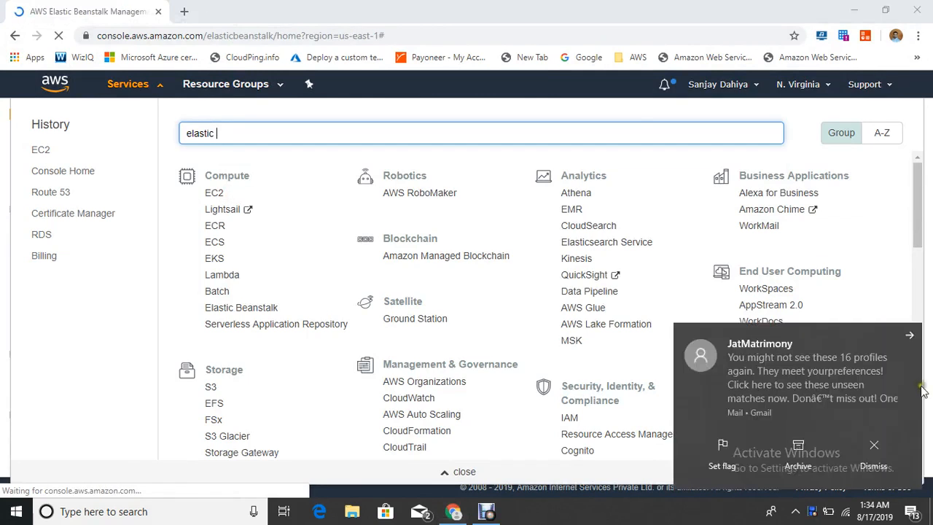
left_click(909, 334)
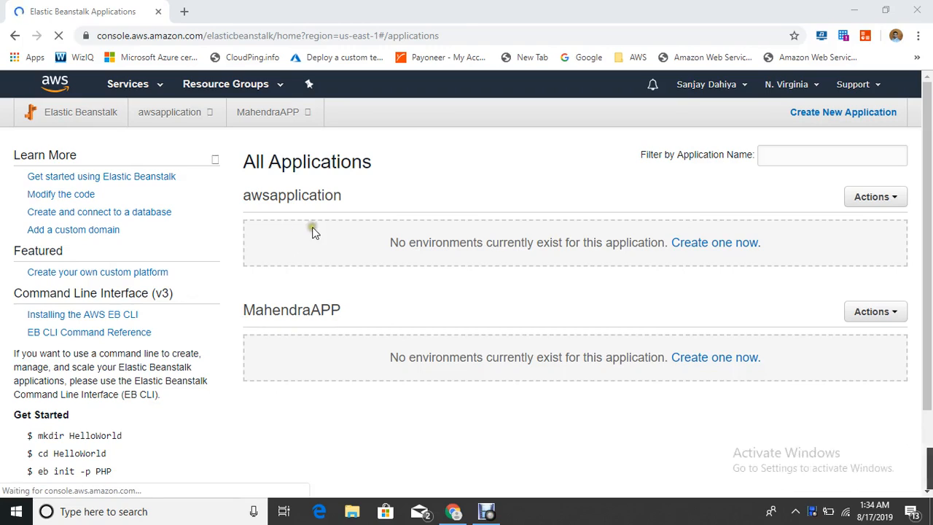
Step: Create a new application with the personal application name, reusing the same text as its description and leaving the tags empty
left_click(844, 115)
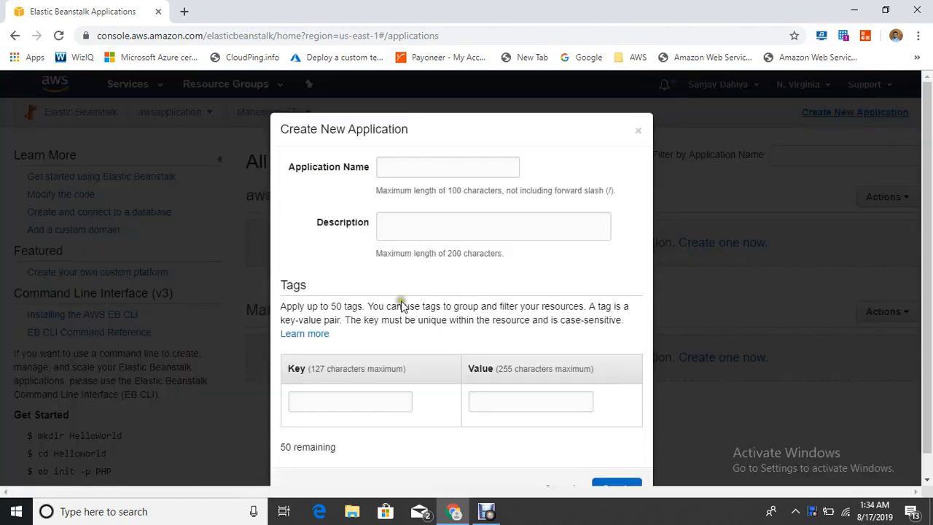
left_click(432, 165)
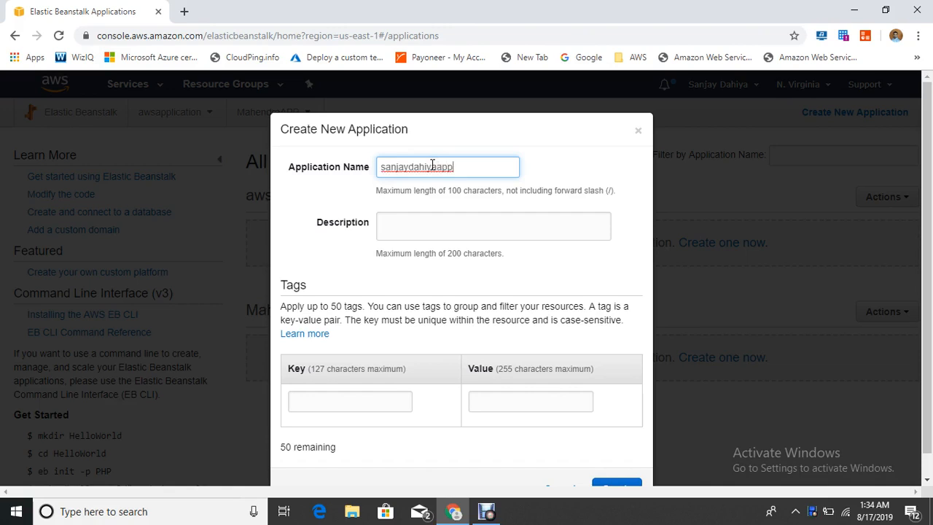
left_click_drag(481, 166, 305, 145)
key("ctrl+c")
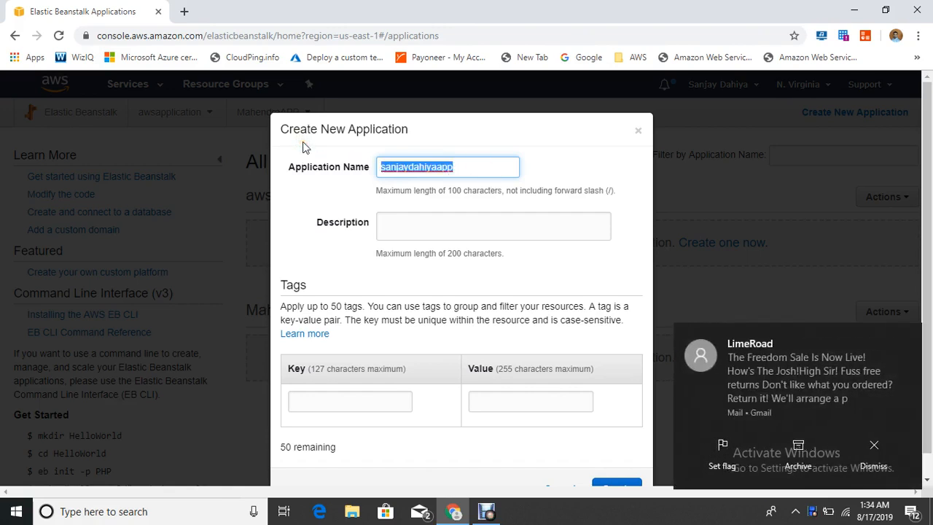
left_click(407, 226)
key("ctrl+v")
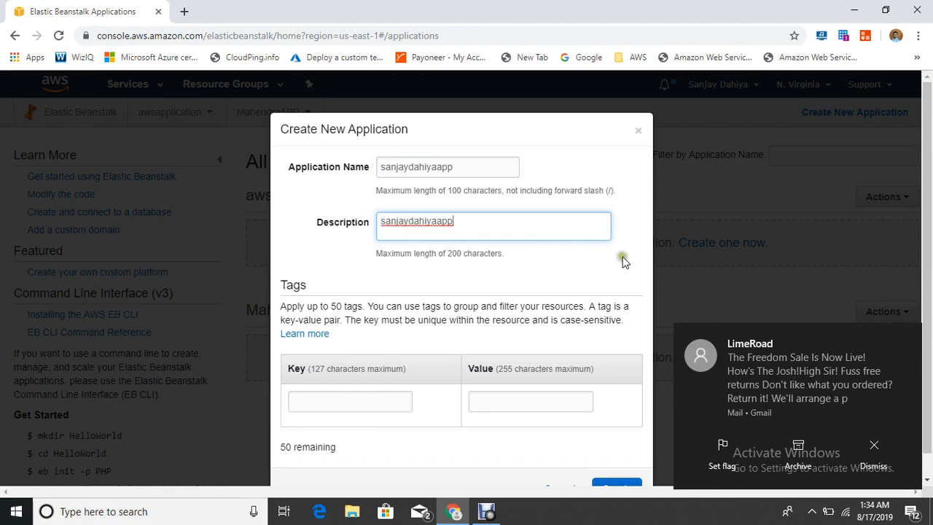
left_click(907, 337)
scroll(602, 427, "down", 1)
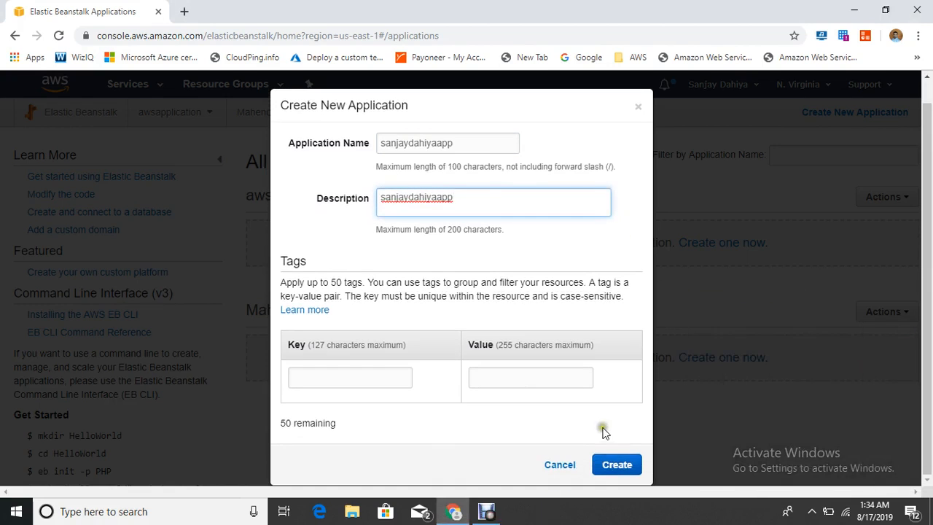
left_click(613, 464)
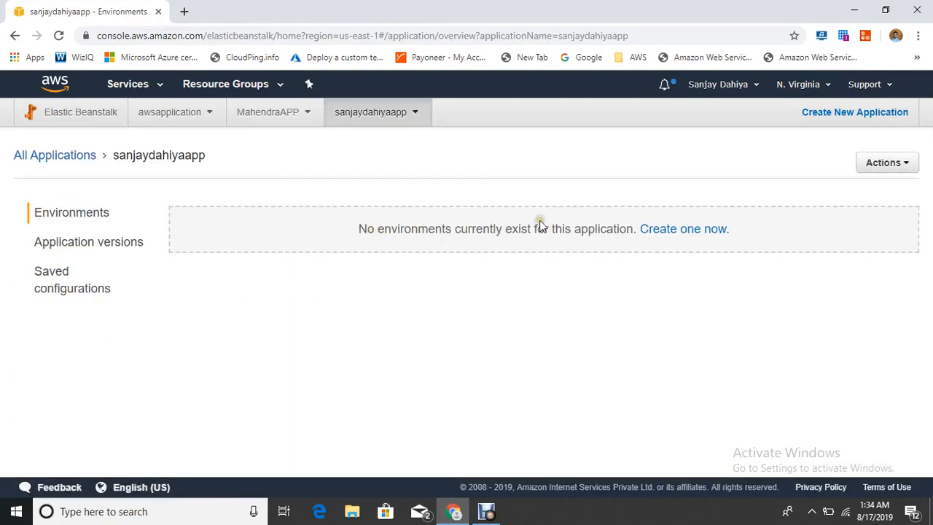
Step: Start a new environment for the application using the Web server environment tier
left_click(689, 229)
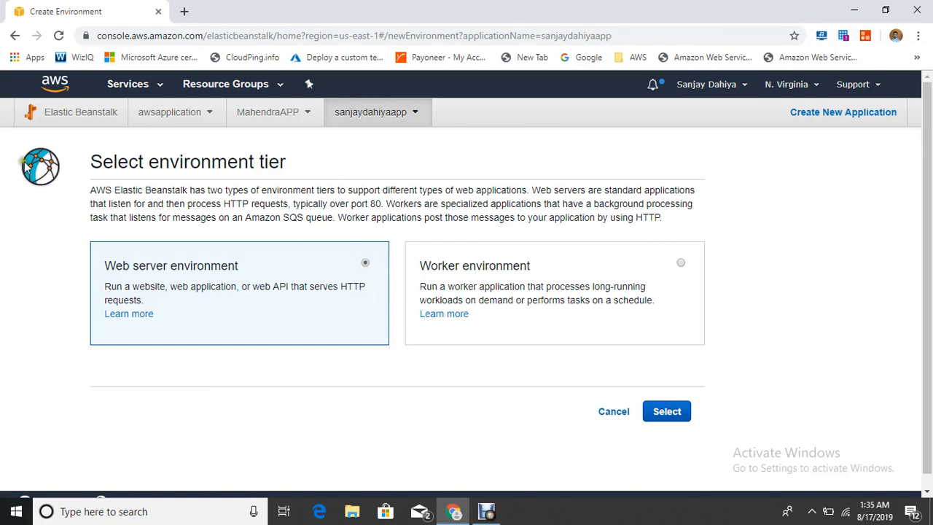
left_click(663, 419)
scroll(295, 255, "down", 1)
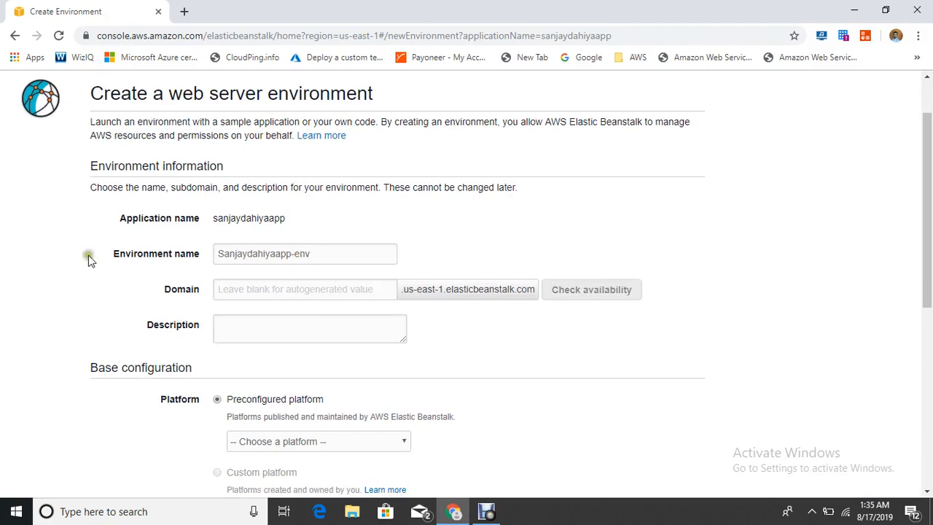
Step: Enter the personal subdomain name as the environment's domain and check its availability
left_click(247, 293)
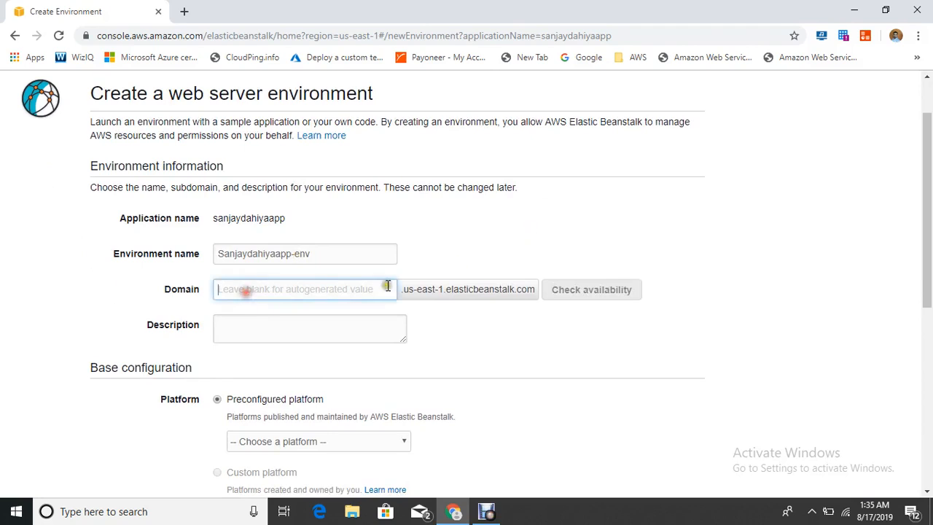
type("sanjaydahiyapp")
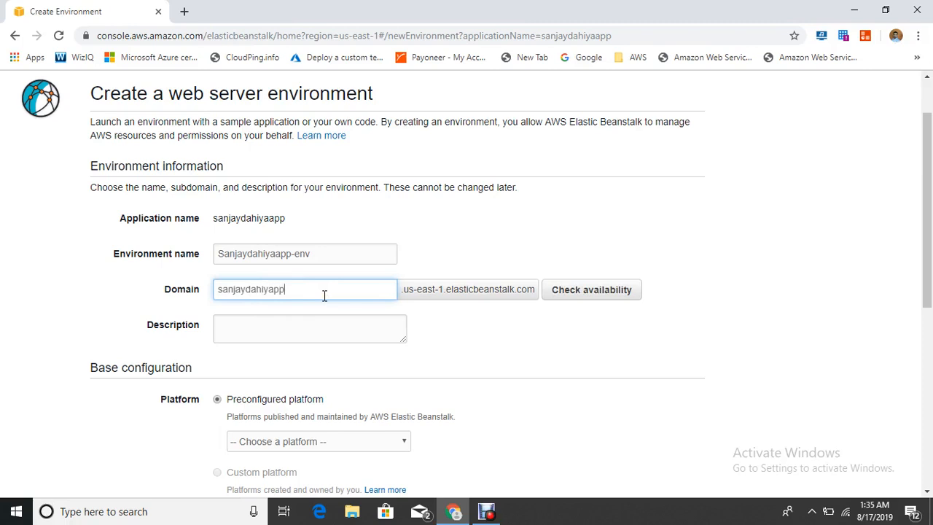
left_click(604, 294)
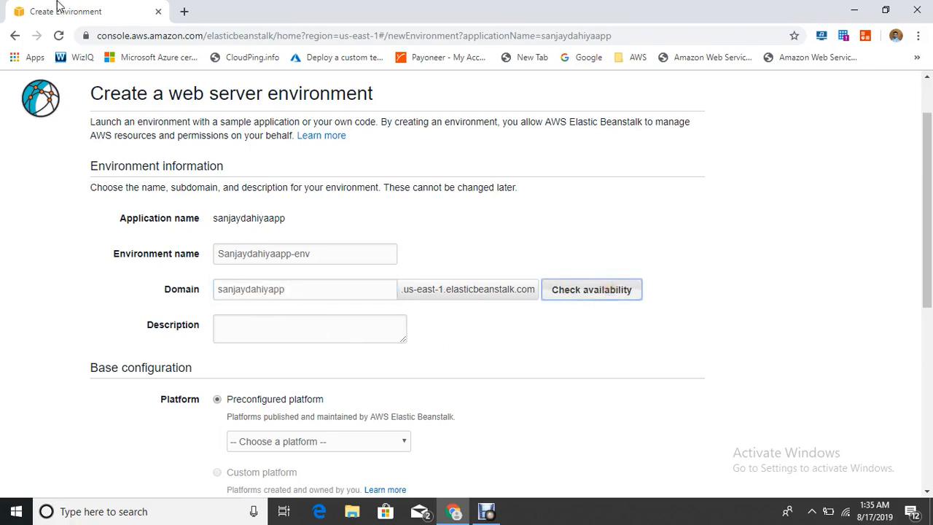
scroll(358, 362, "down", 2)
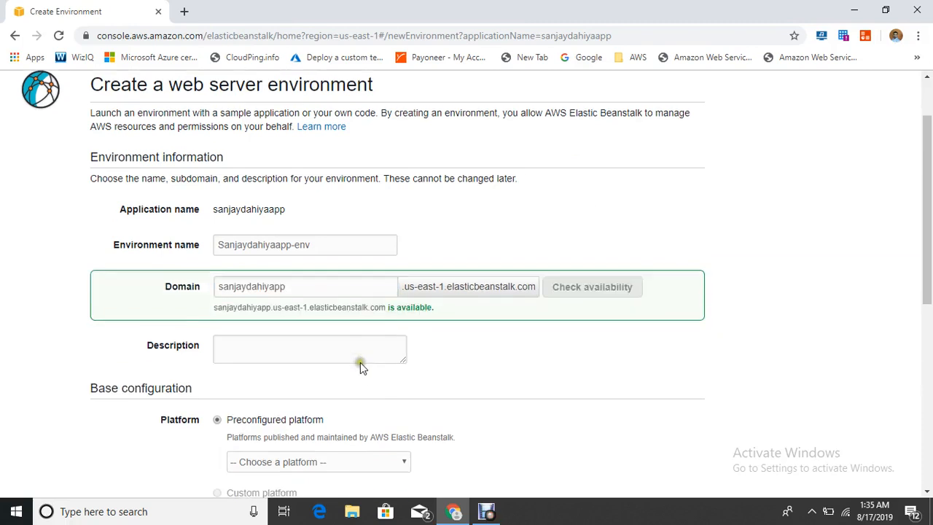
Step: Set the environment's preconfigured platform to PHP
scroll(356, 273, "down", 1)
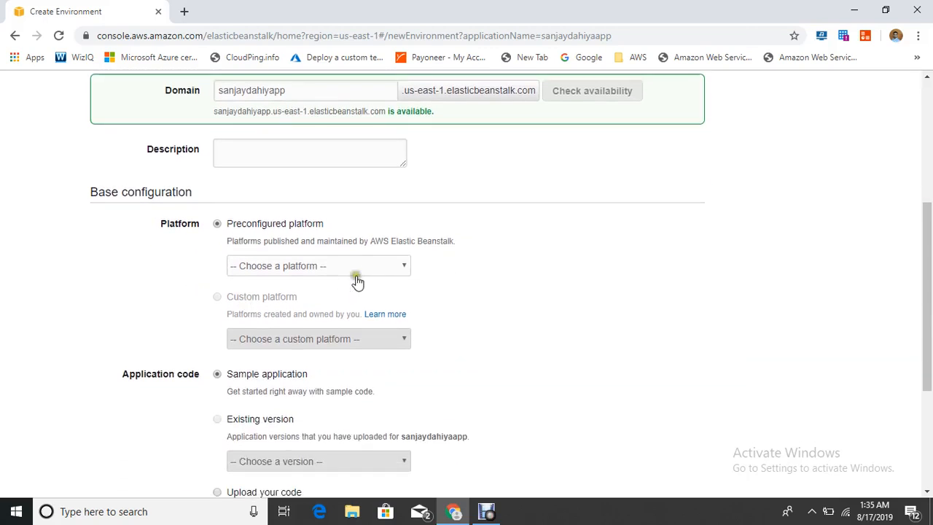
left_click(368, 265)
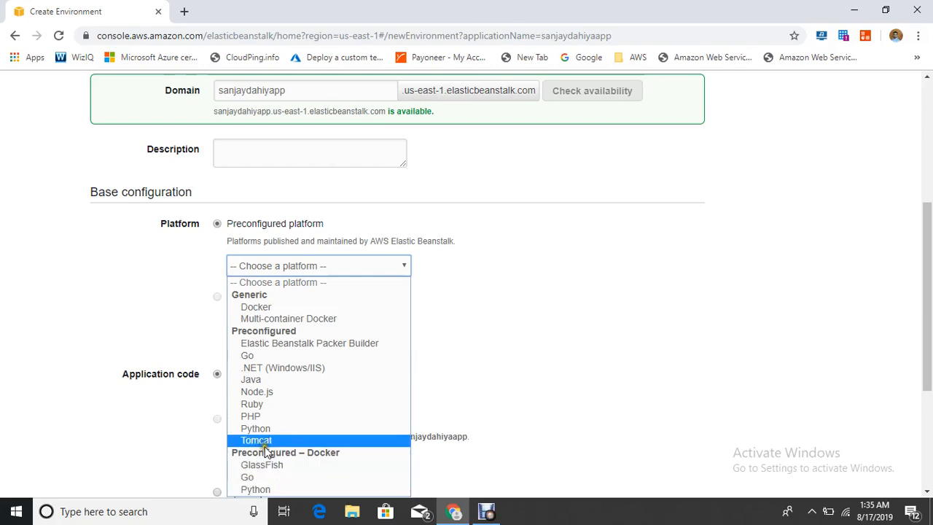
left_click(278, 416)
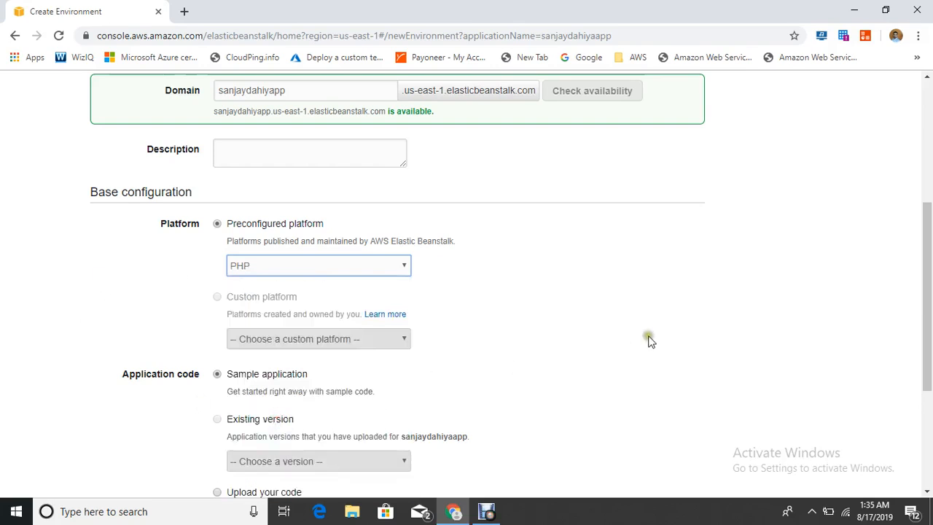
scroll(313, 346, "down", 2)
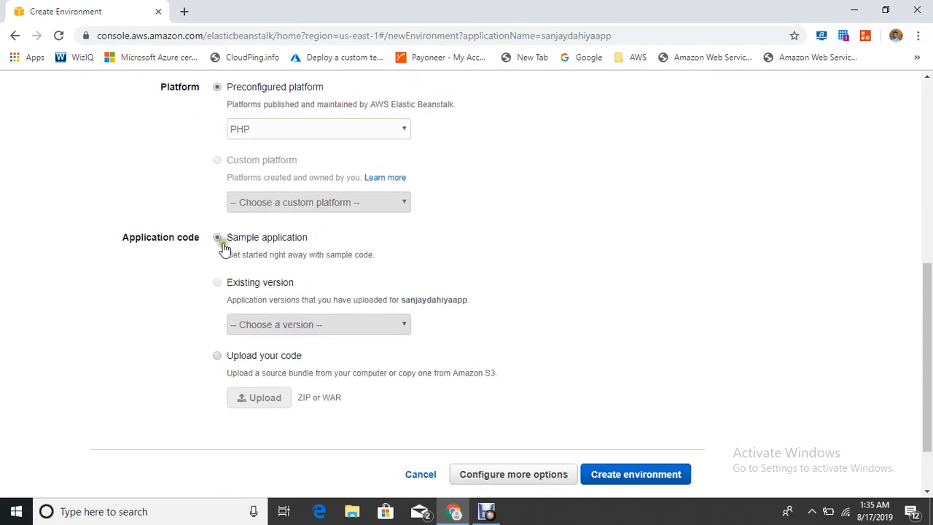
left_click(307, 238)
left_click(217, 284)
left_click(216, 357)
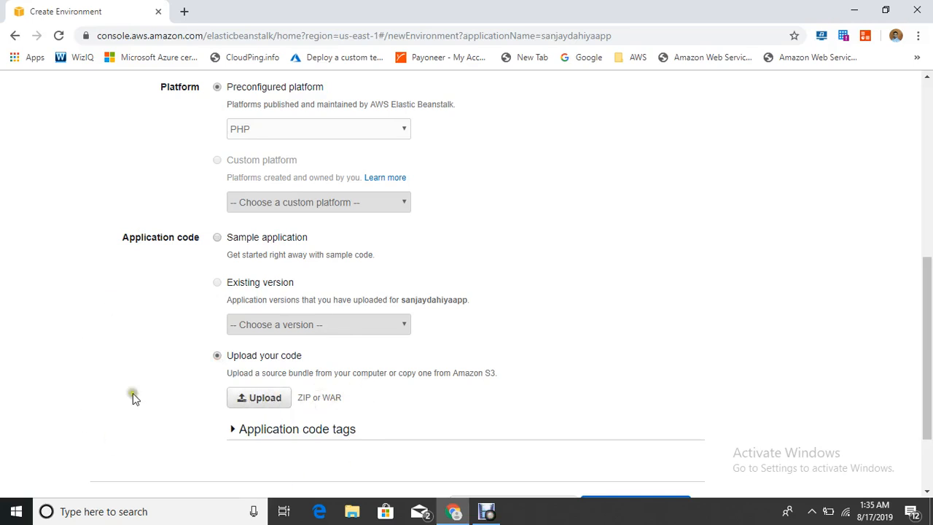
left_click(216, 239)
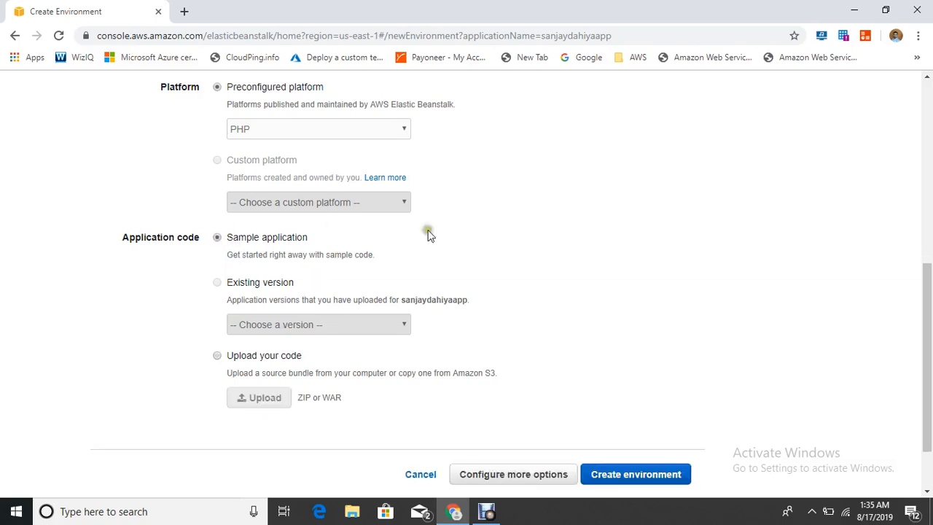
Step: Create the environment with the sample application code
scroll(634, 405, "down", 2)
left_click(656, 407)
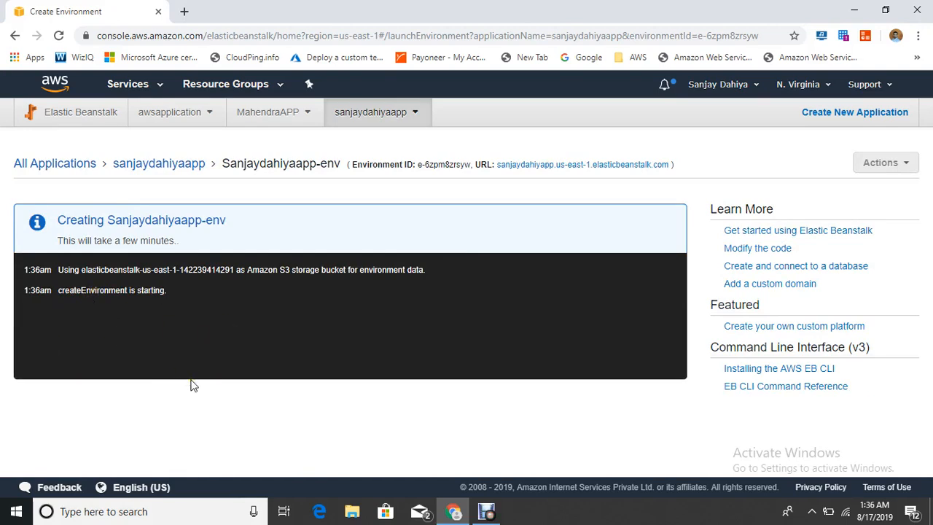
Step: Duplicate the environment creation page in a second browser tab, load the AWS Management Console home there, and check the creation log
right_click(99, 10)
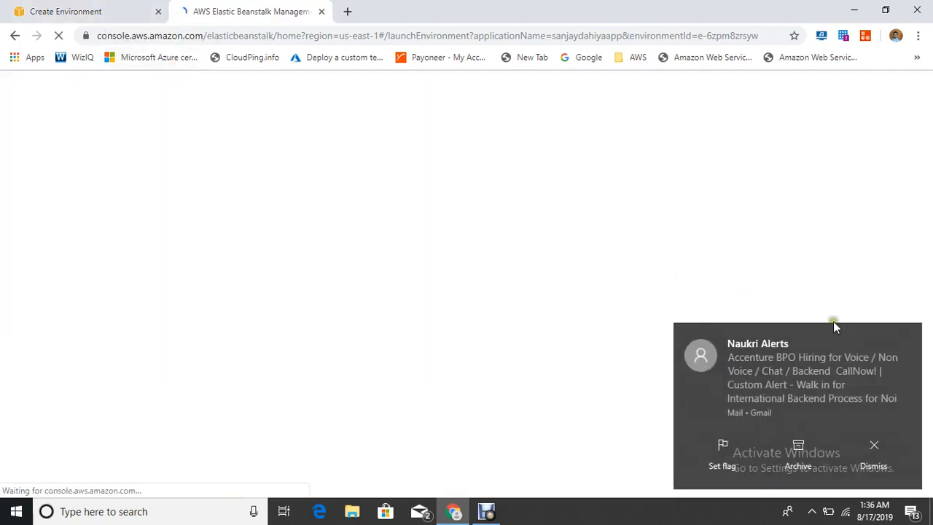
left_click(908, 338)
left_click(121, 9)
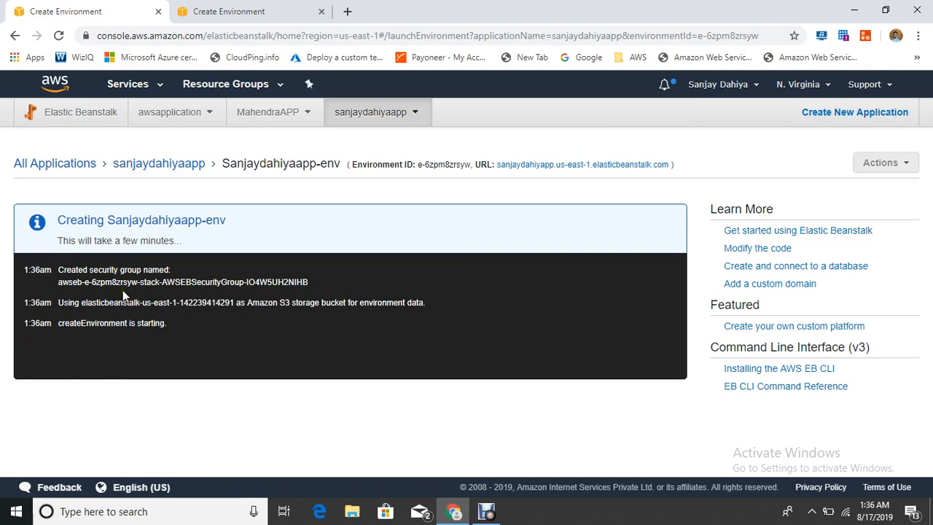
left_click(261, 10)
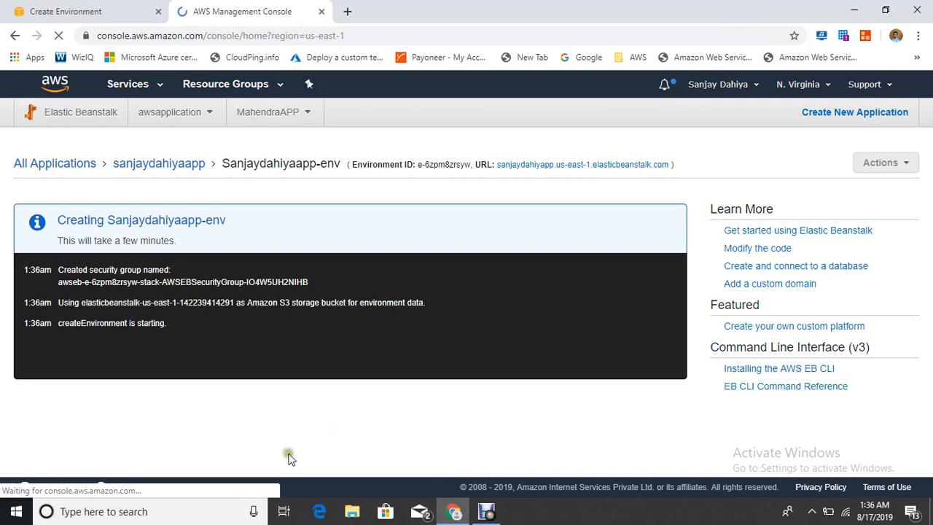
left_click(95, 9)
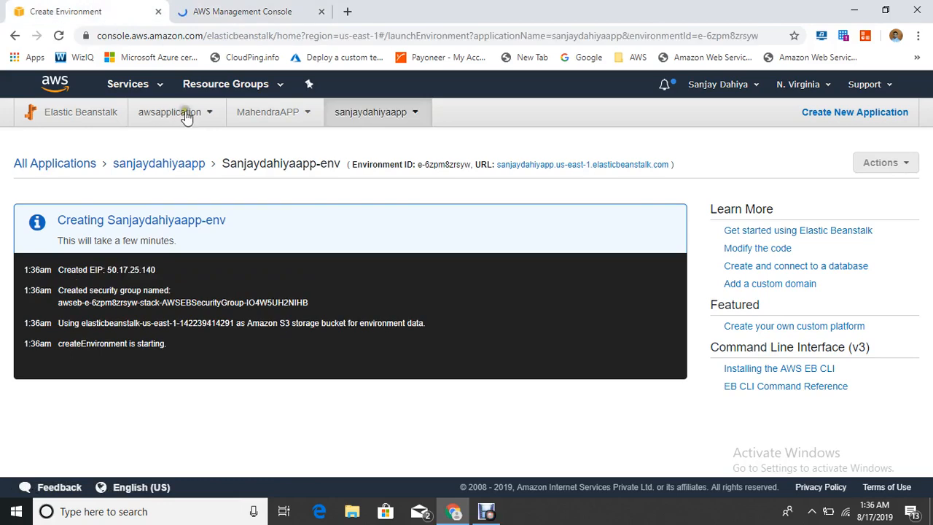
Step: Open the EC2 service from the recently visited services on the AWS Management Console home page
left_click(266, 12)
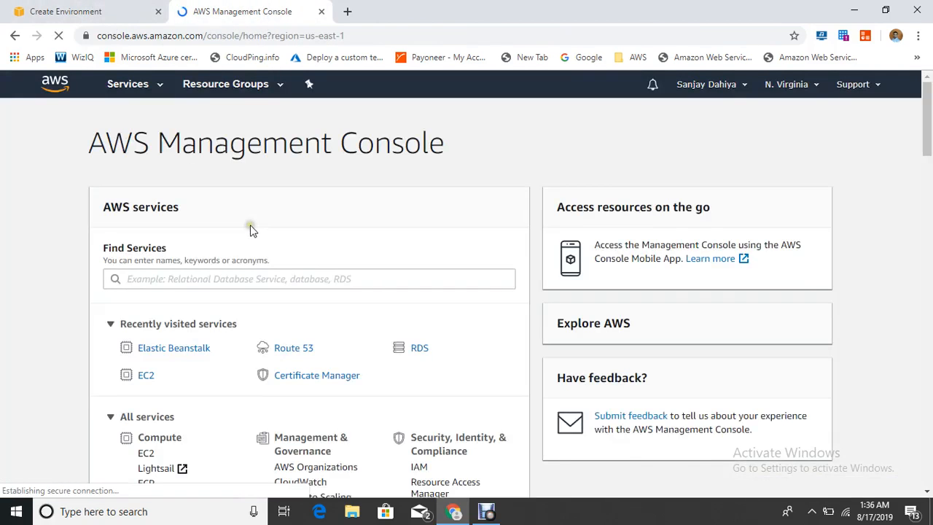
left_click(63, 8)
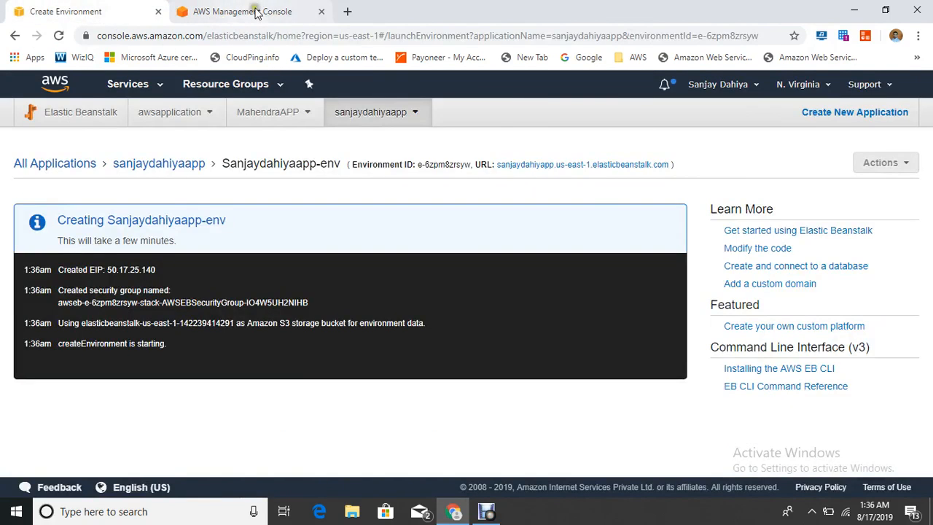
left_click(255, 11)
left_click(144, 371)
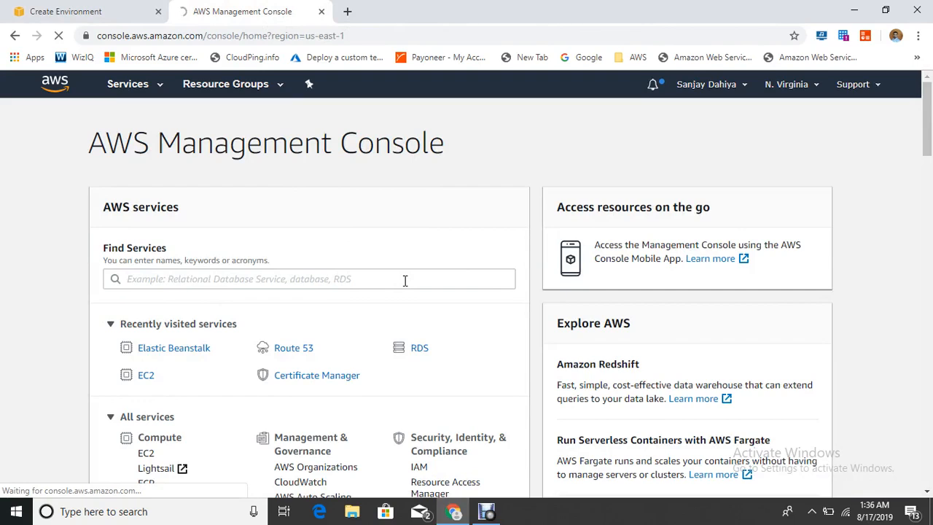
left_click(488, 512)
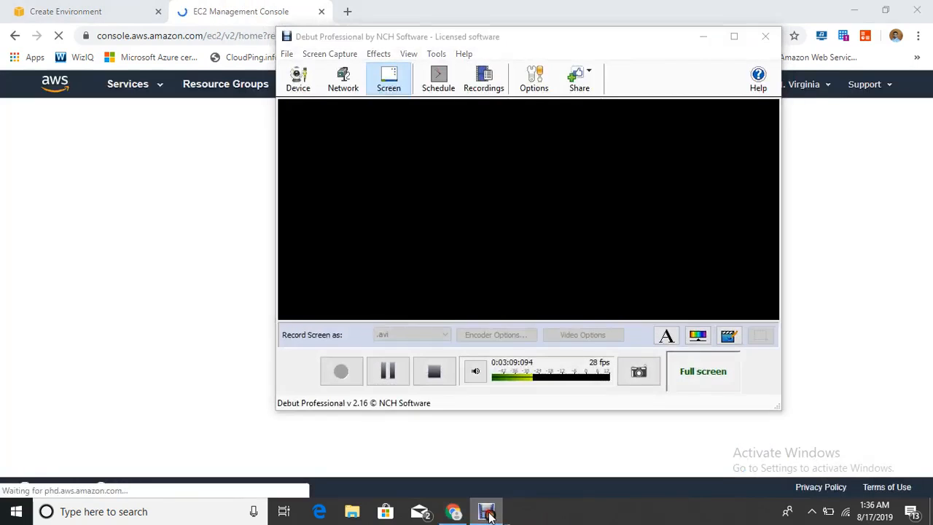
left_click(488, 512)
Step: Check the environment creation log, then view the running EC2 instances and enlarge the instance list
left_click(121, 9)
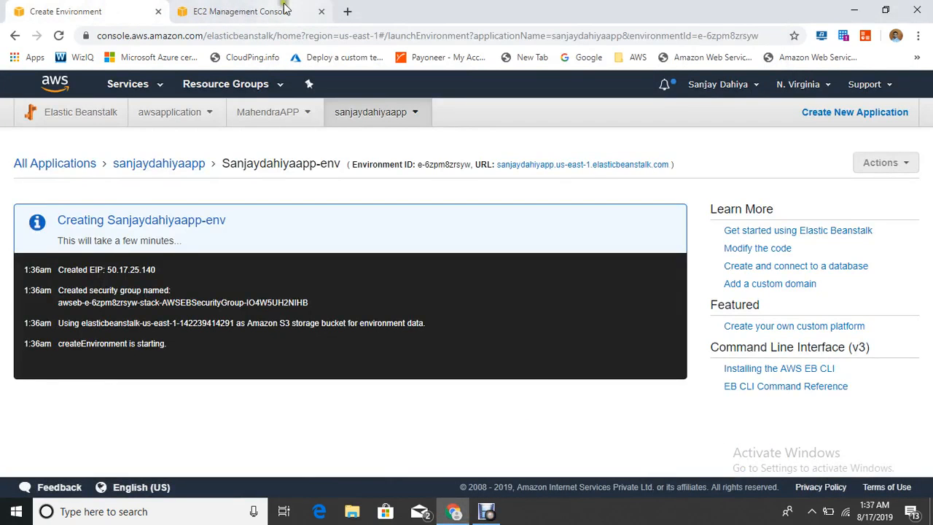
left_click(245, 9)
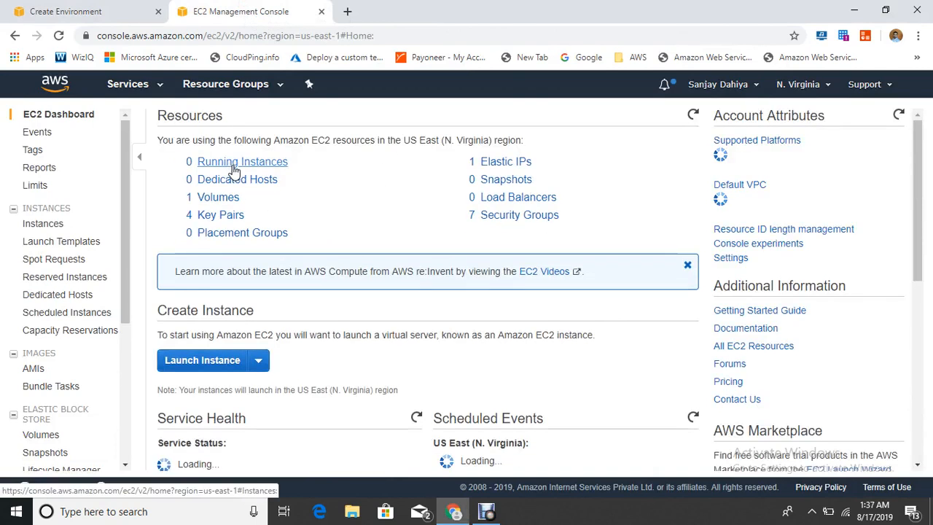
left_click(232, 164)
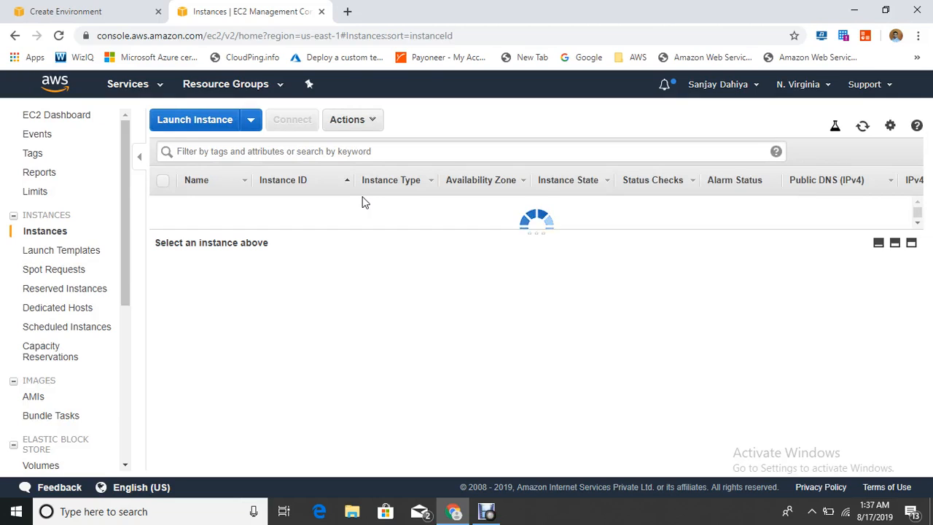
left_click_drag(434, 231, 438, 286)
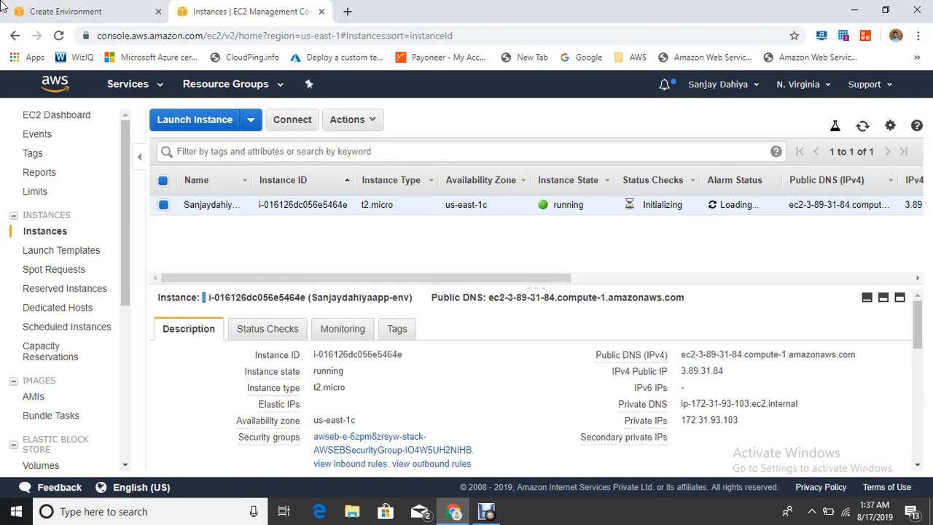
Step: Check the environment's creation progress, view the sample PHP application at the environment URL, and return to the environment dashboard
left_click(69, 11)
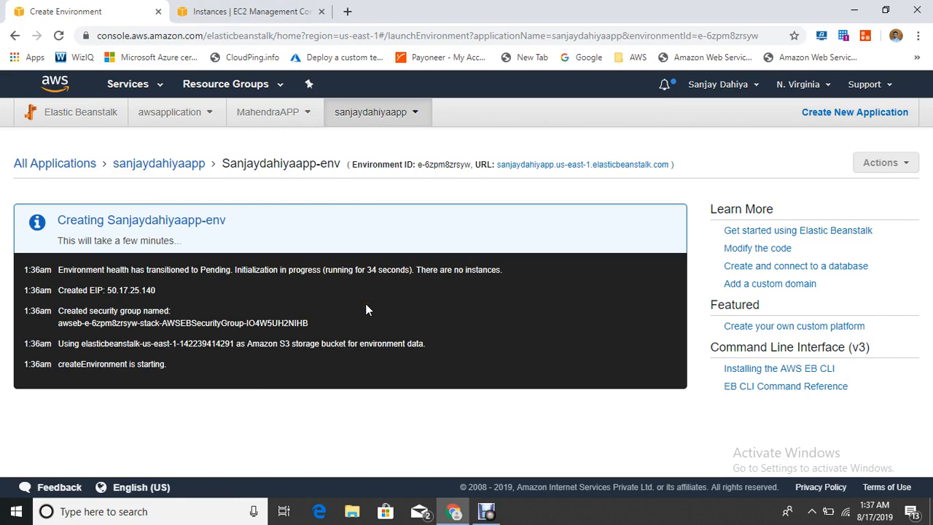
left_click(486, 511)
left_click(384, 377)
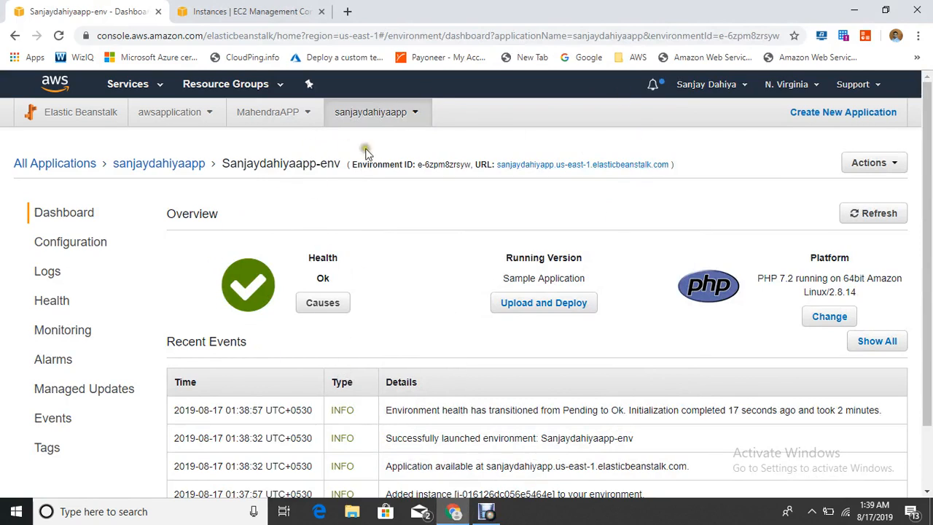
left_click(569, 165)
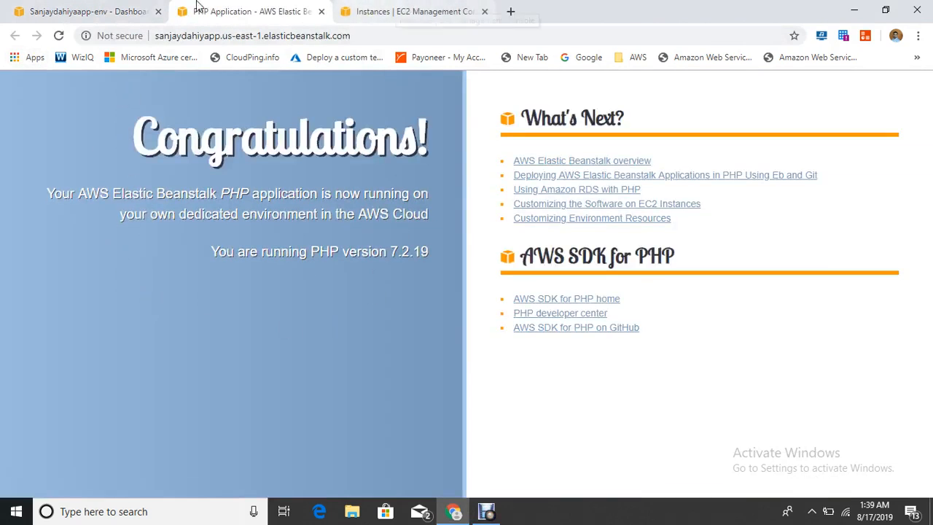
left_click(80, 10)
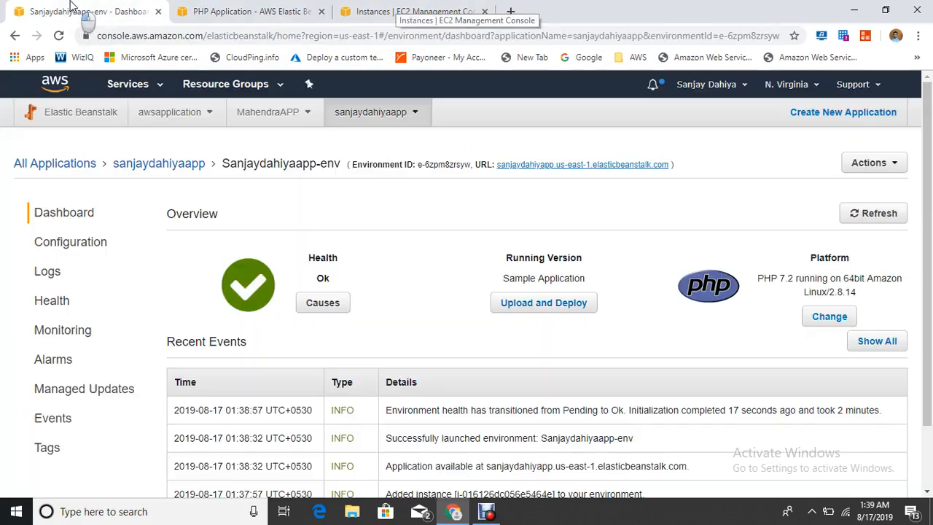
Step: Refresh the EC2 instance list and look at the sample PHP application page again
left_click(453, 9)
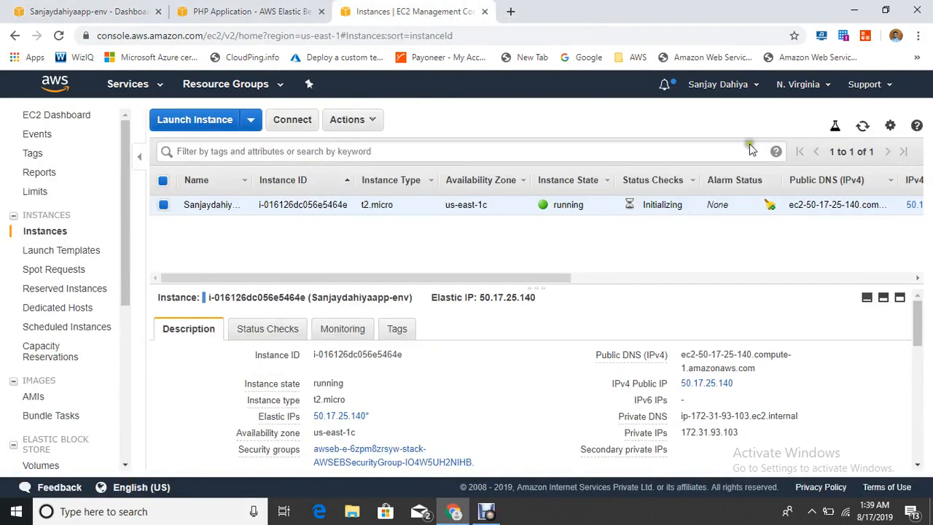
left_click(863, 126)
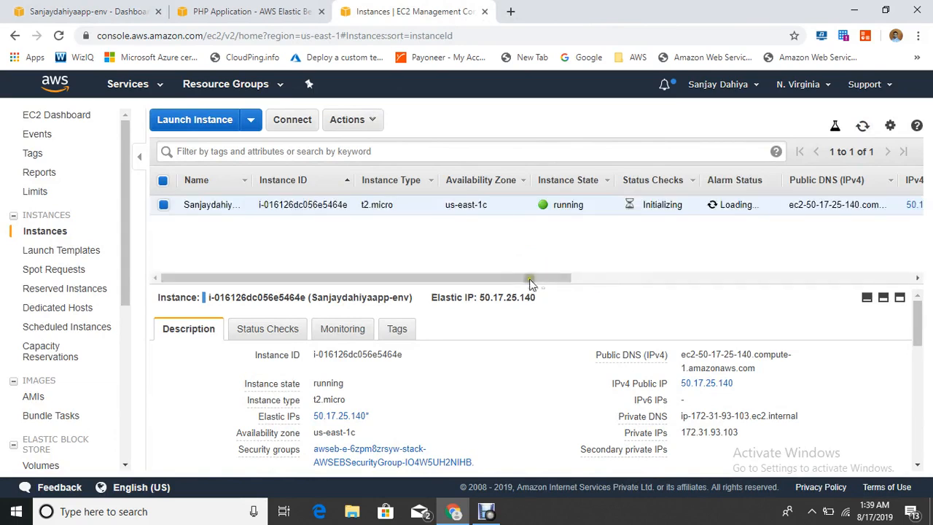
left_click(241, 8)
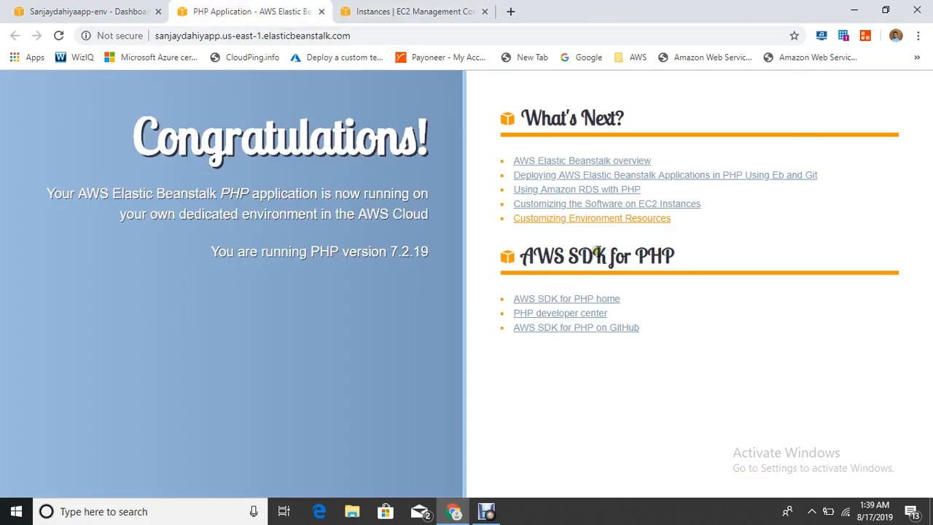
left_click(389, 7)
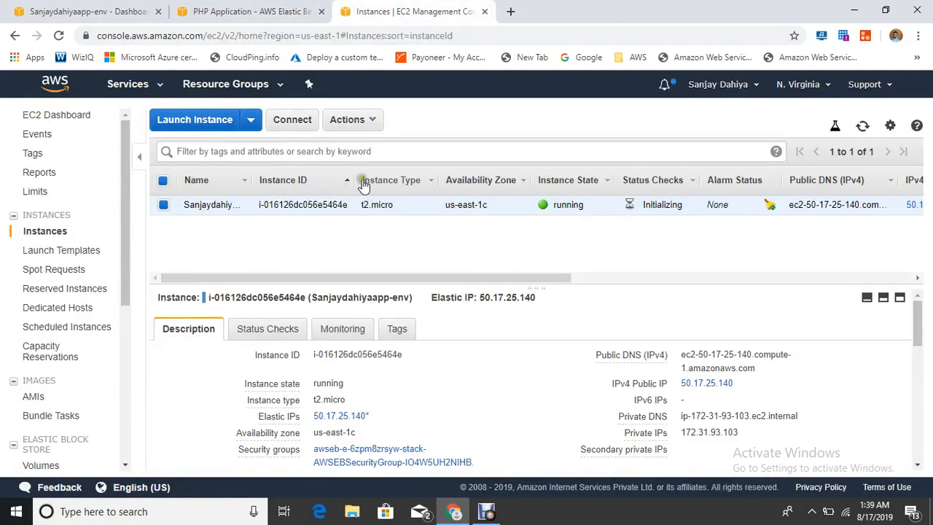
Step: Examine the running instance's remaining details in the list, including its key name, launch time and security group
left_click(388, 282)
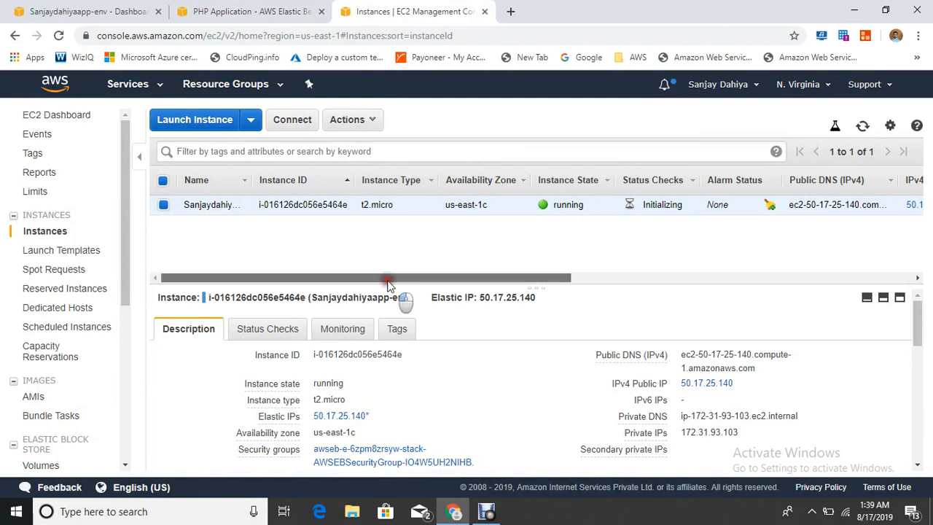
left_click_drag(388, 281, 723, 294)
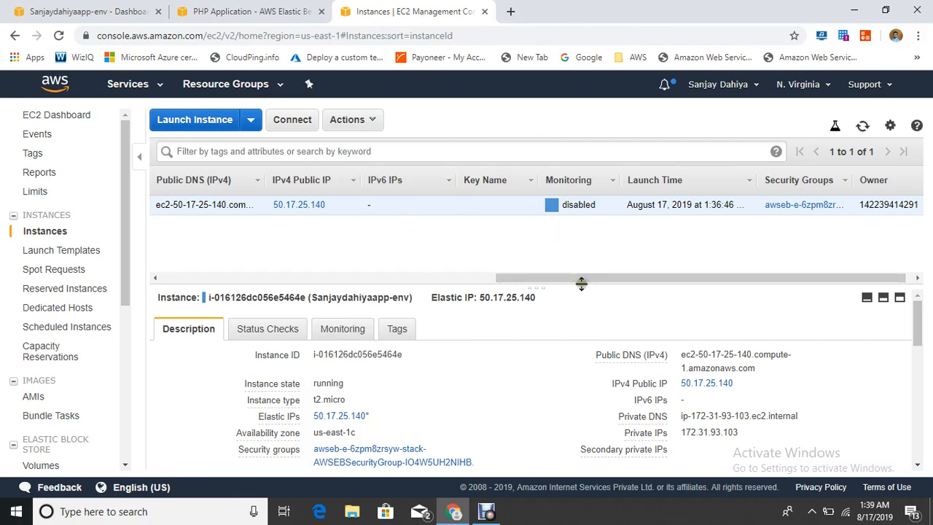
left_click(610, 282)
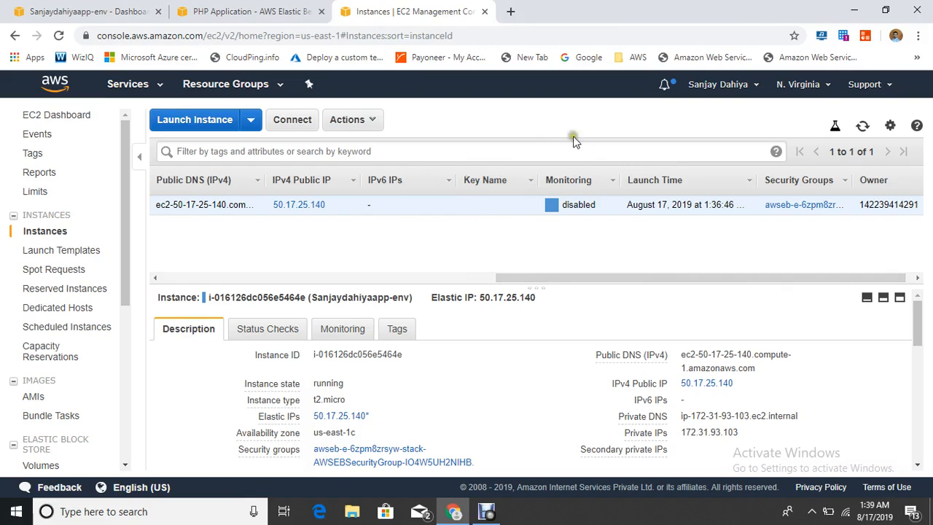
left_click(659, 285)
left_click_drag(660, 285, 208, 263)
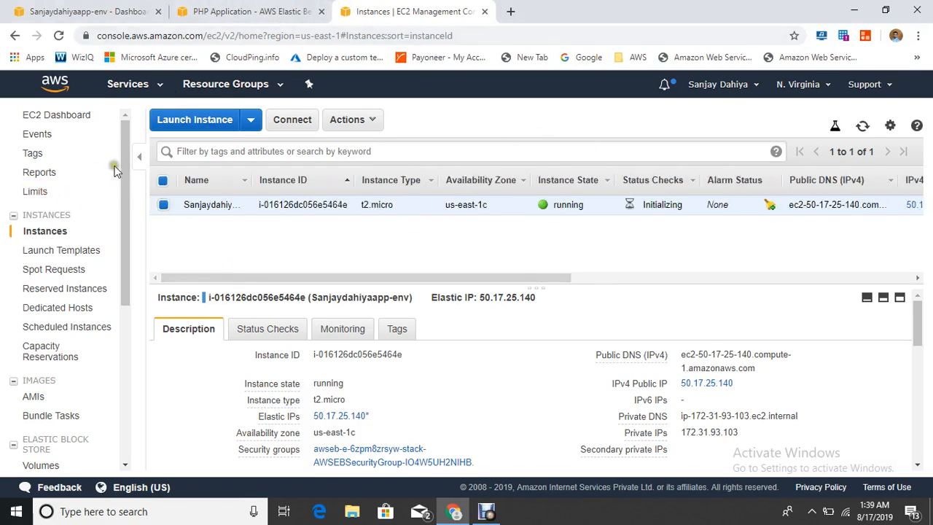
Step: Create an EC2 key pair named elastic
left_click_drag(123, 162, 122, 268)
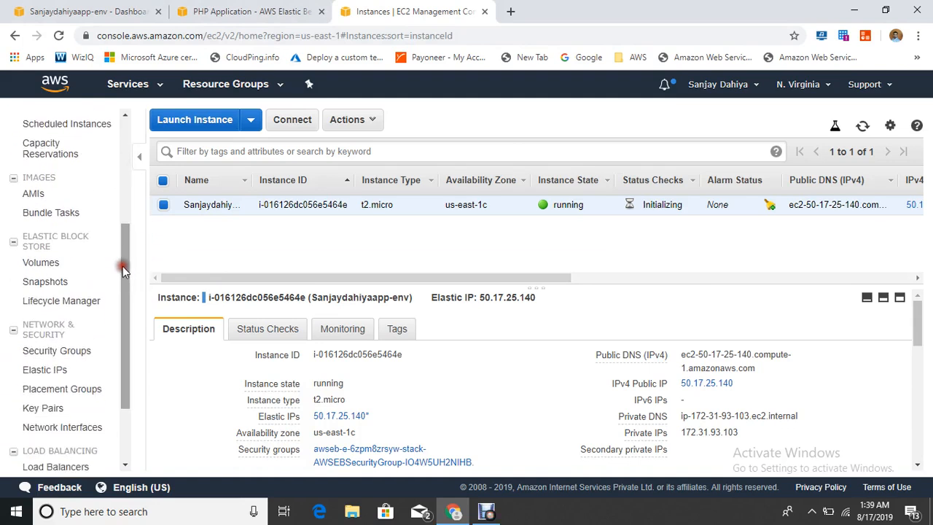
left_click(86, 9)
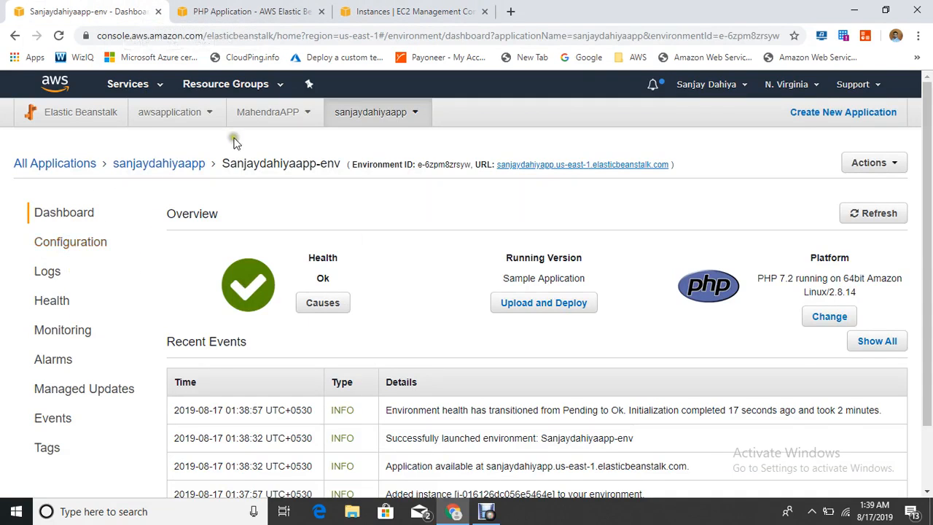
left_click(430, 11)
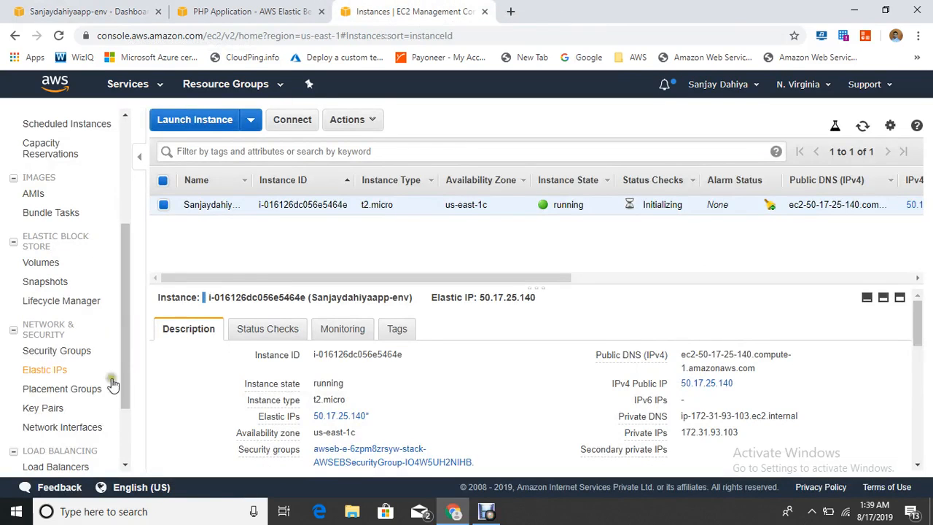
left_click(44, 407)
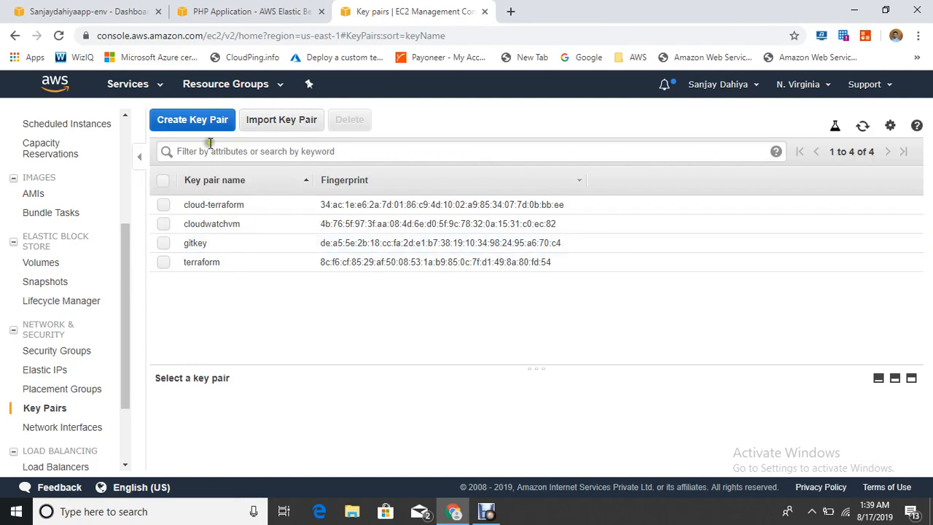
left_click(175, 125)
left_click(440, 280)
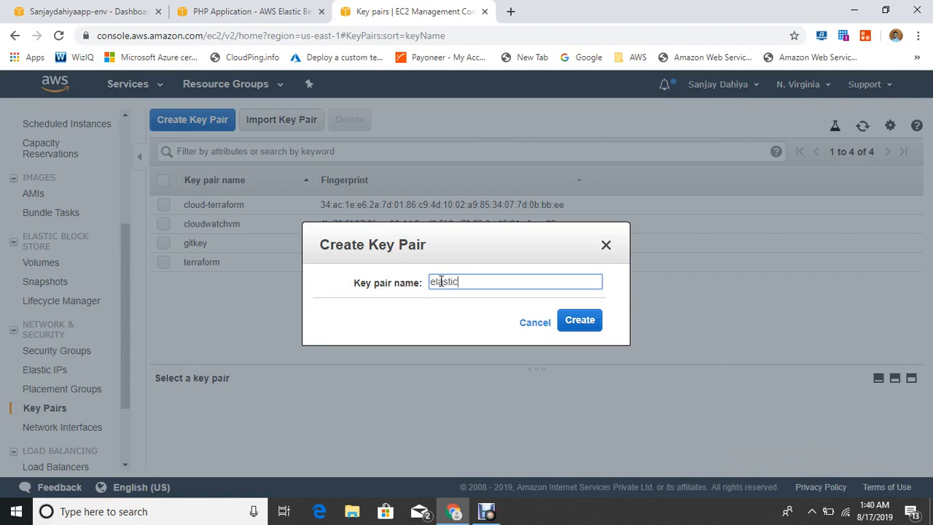
left_click(594, 322)
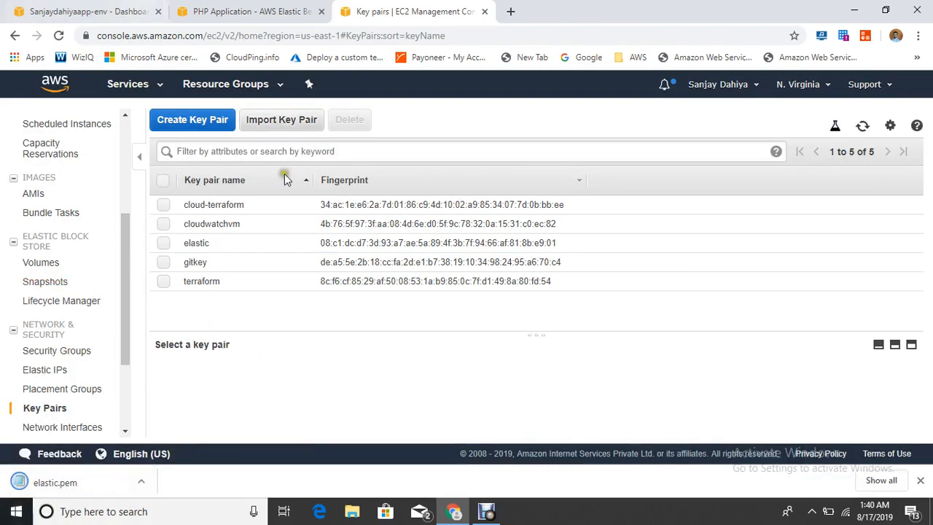
Step: Set the EC2 key pair to elastic in the environment's security configuration, apply it and confirm the instance replacement
left_click(82, 11)
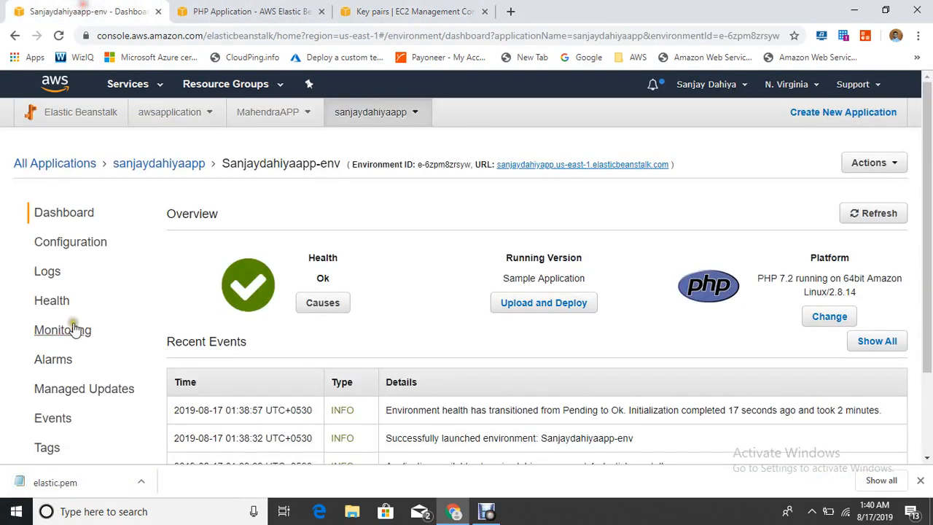
left_click(67, 243)
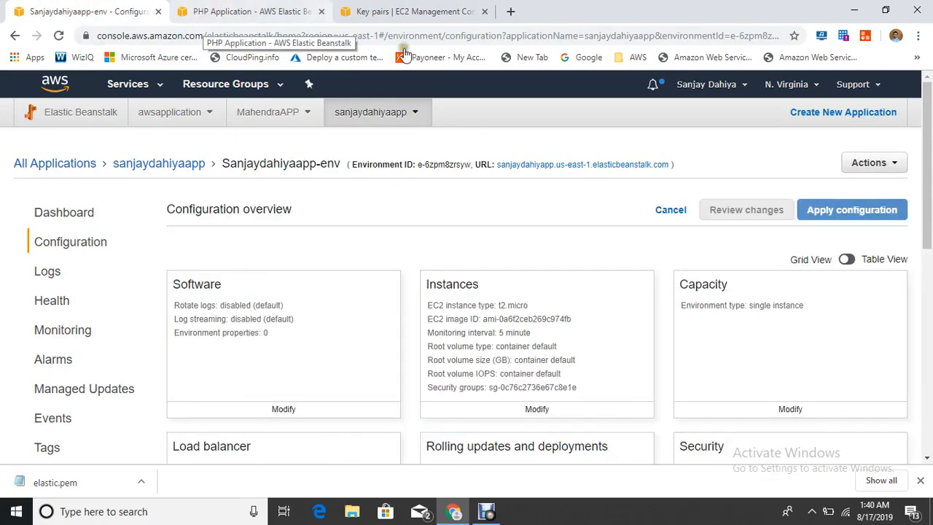
scroll(563, 302, "down", 1)
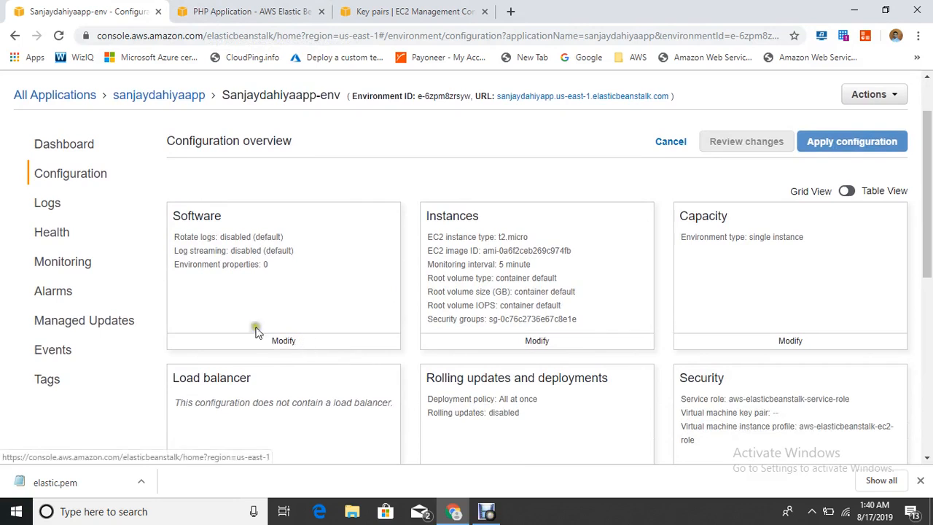
scroll(656, 324, "down", 1)
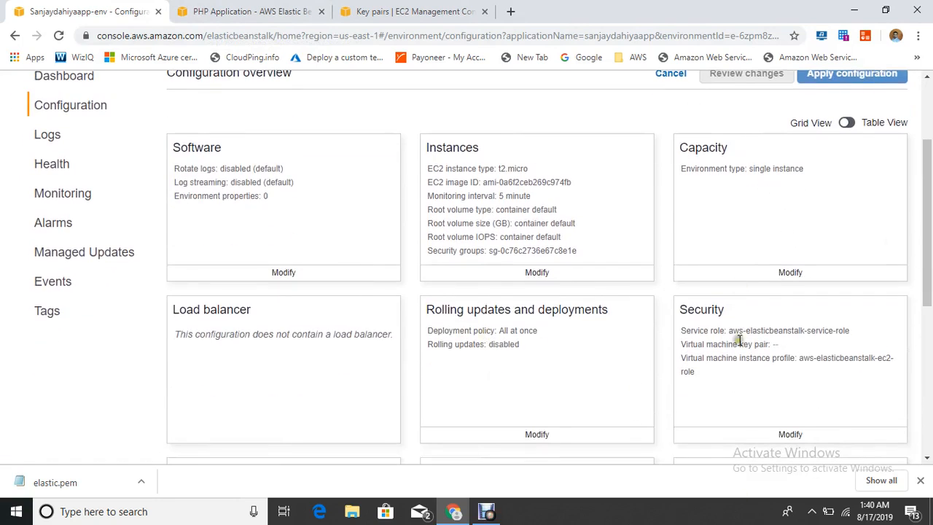
left_click(789, 434)
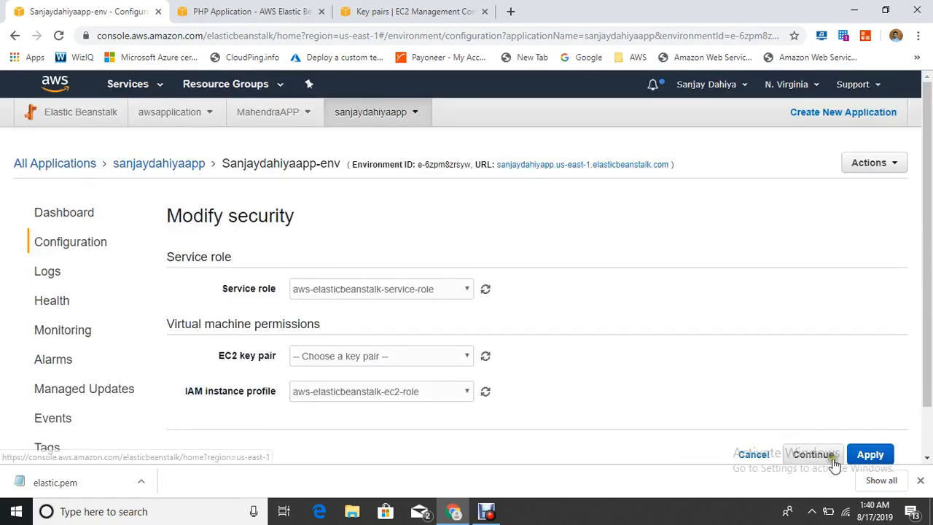
left_click(369, 362)
left_click(328, 405)
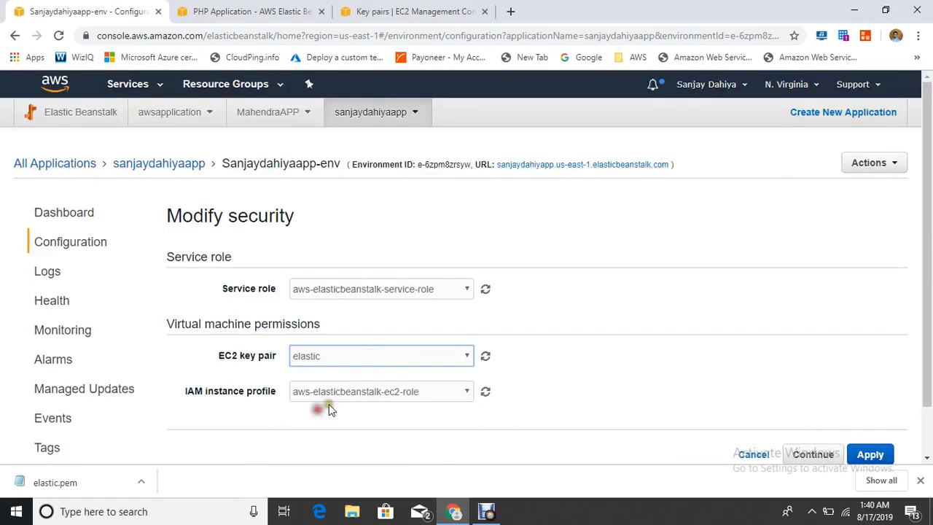
left_click(870, 455)
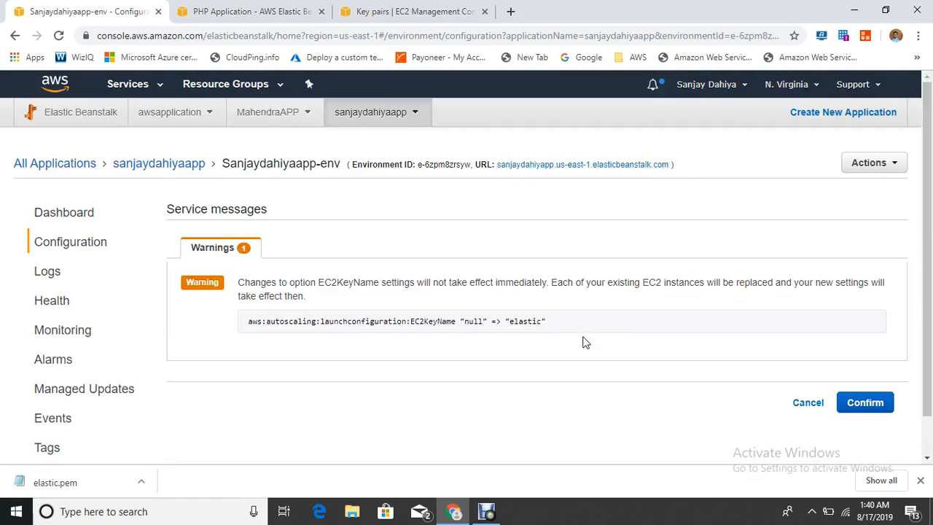
left_click(874, 403)
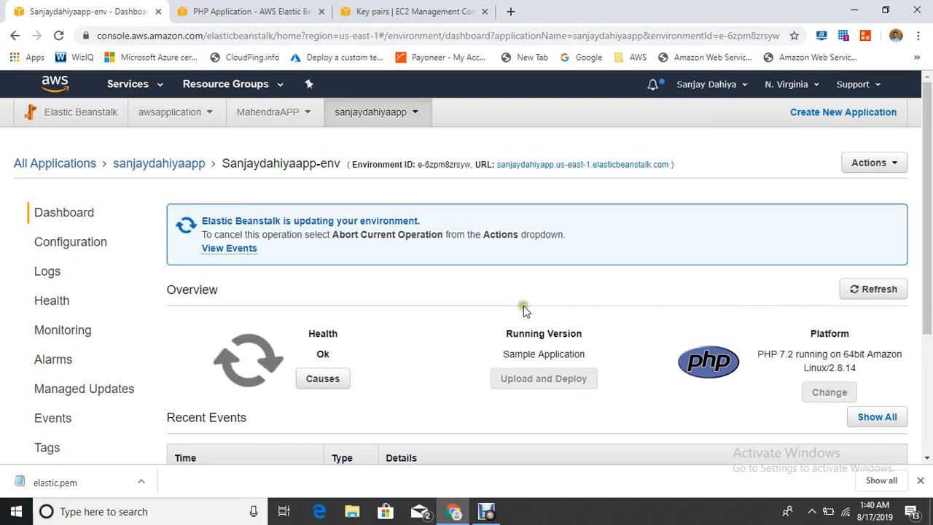
Step: Open the running instances list from the EC2 dashboard to check on the environment's instance
left_click(364, 11)
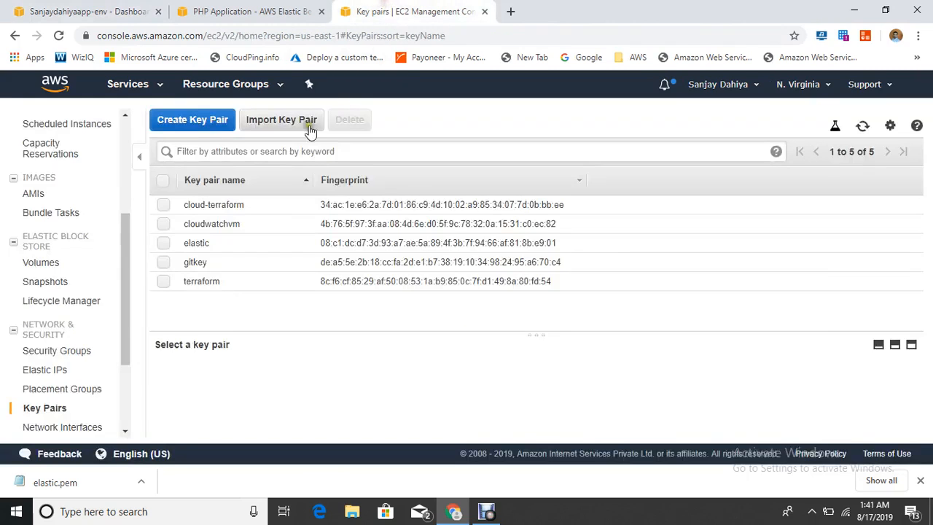
left_click_drag(125, 255, 121, 121)
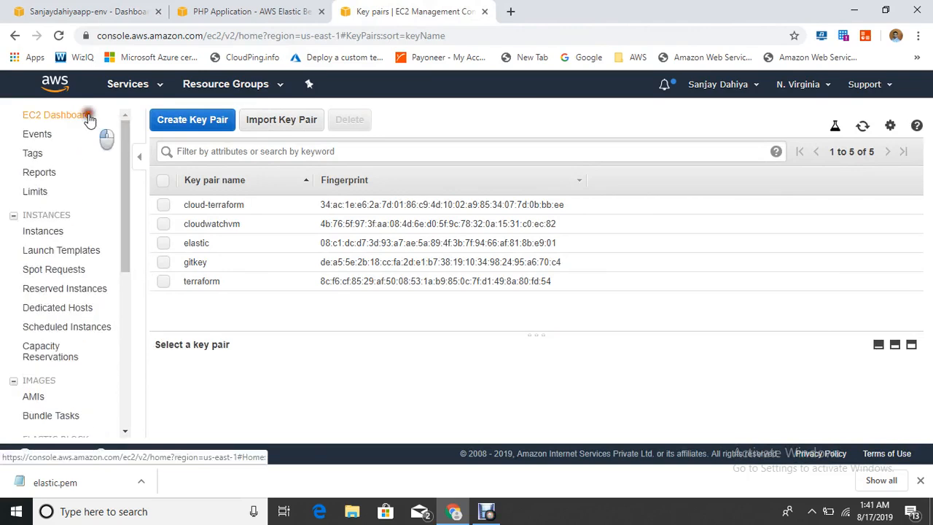
left_click(87, 115)
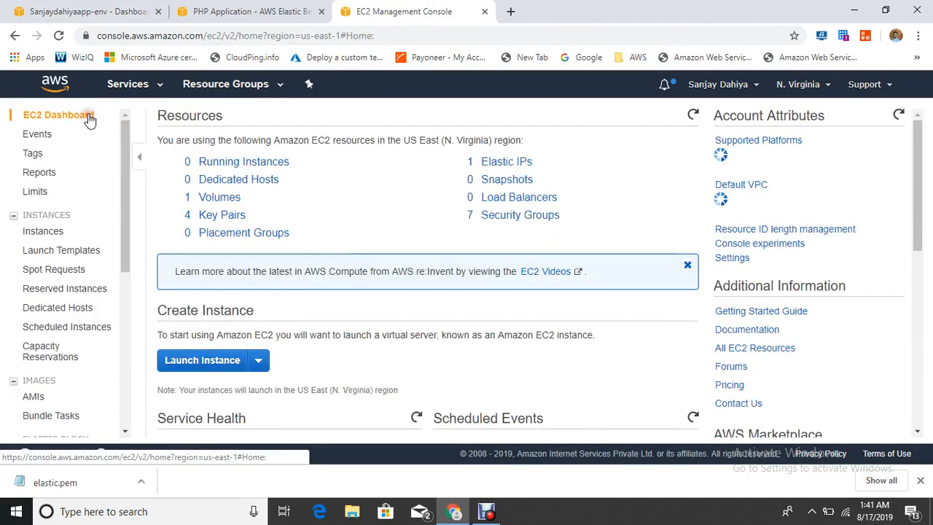
left_click(240, 161)
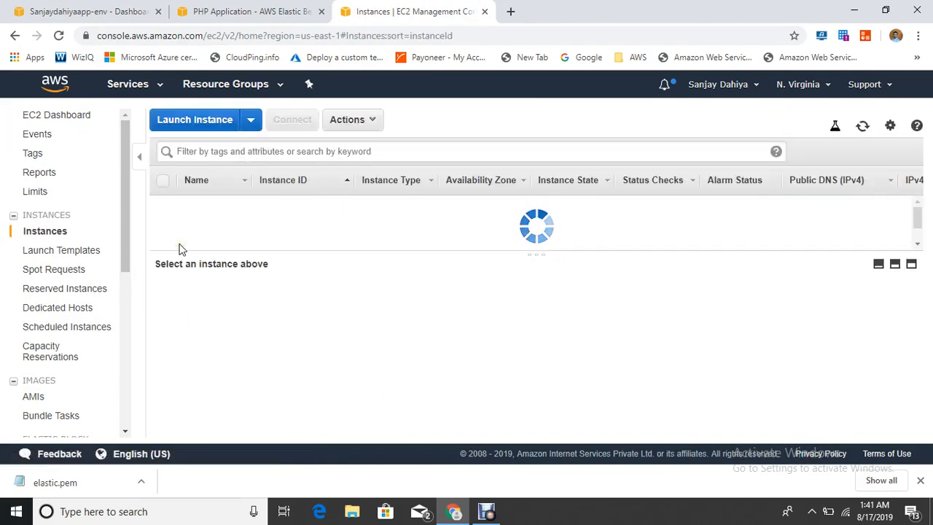
left_click(366, 248)
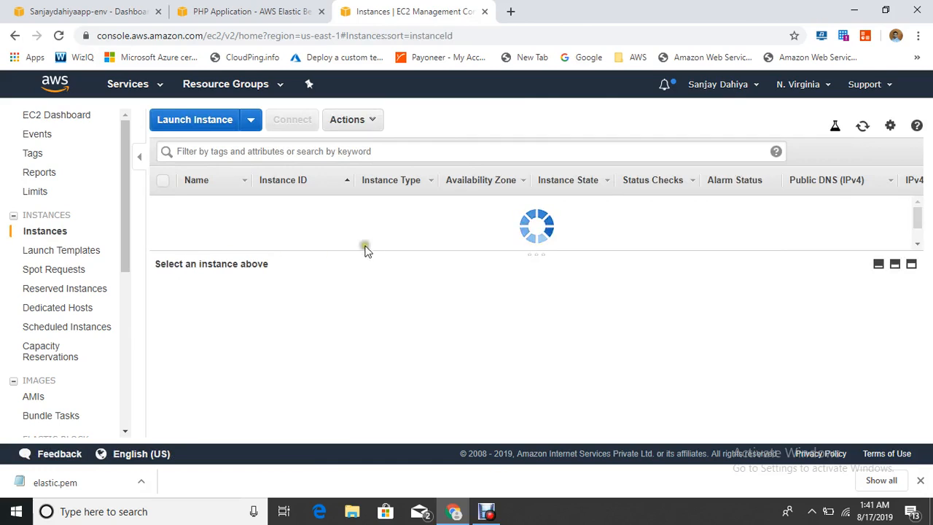
left_click(200, 217)
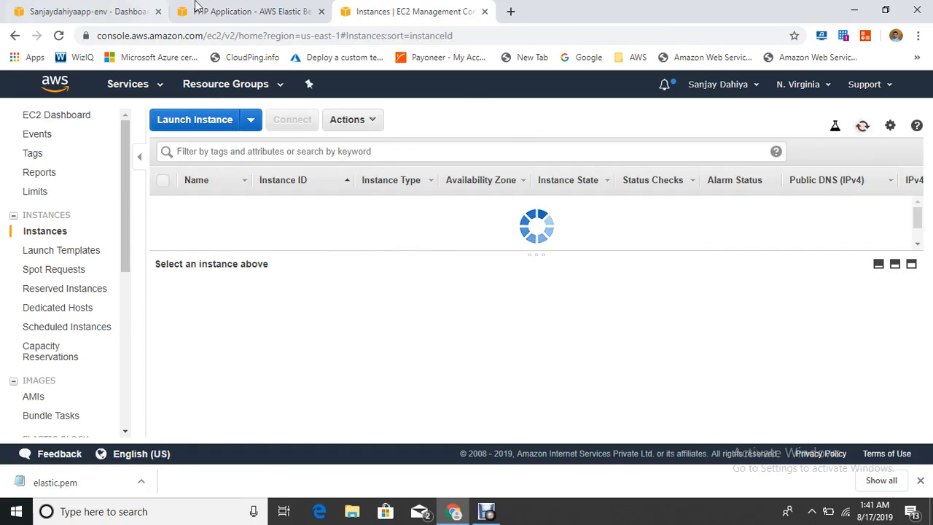
Step: Look at the sample PHP application page briefly, return to the EC2 instances and refresh the list
left_click(244, 11)
left_click(373, 8)
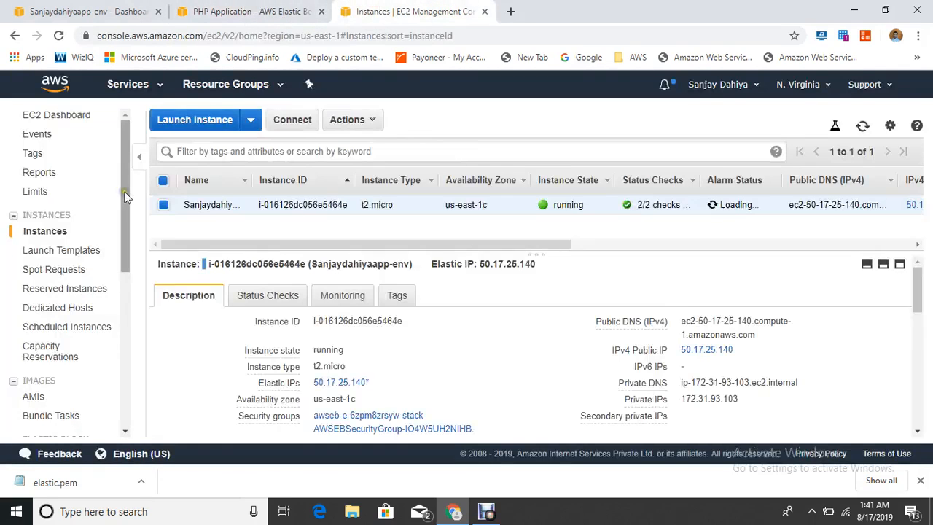
left_click(334, 160)
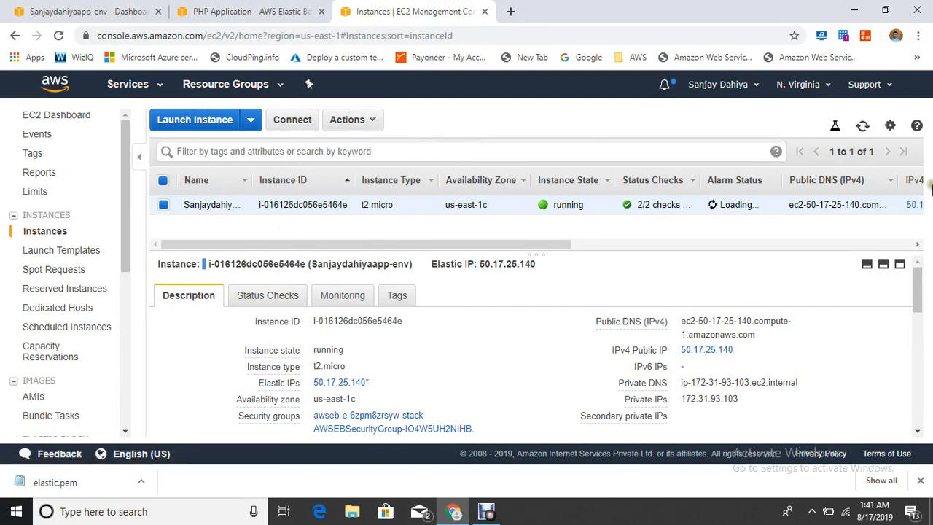
left_click(863, 126)
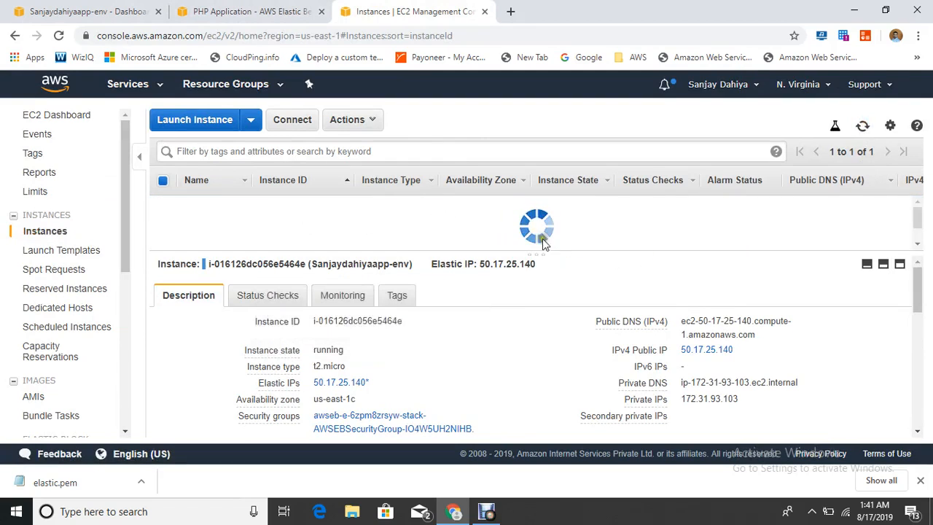
Step: Check the environment's update status in Elastic Beanstalk and refresh the EC2 instance list to follow the instance replacement
left_click(91, 10)
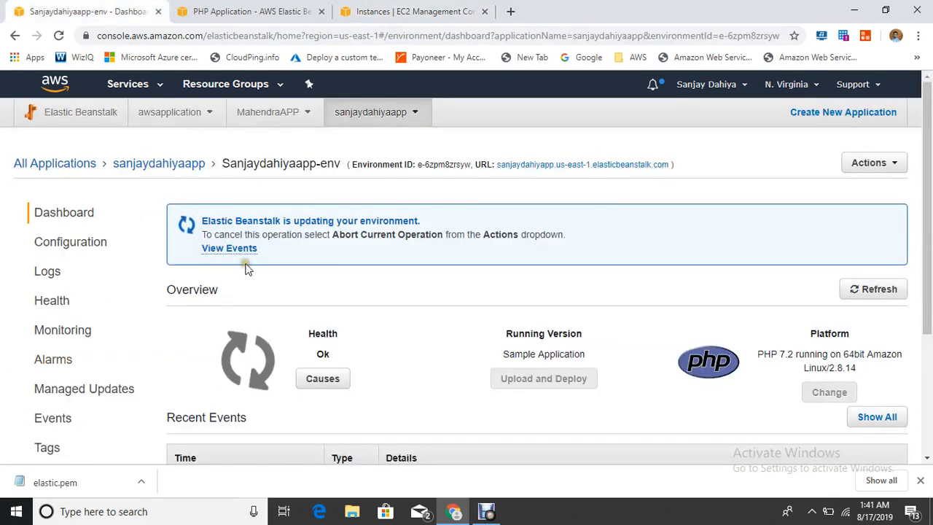
left_click(408, 9)
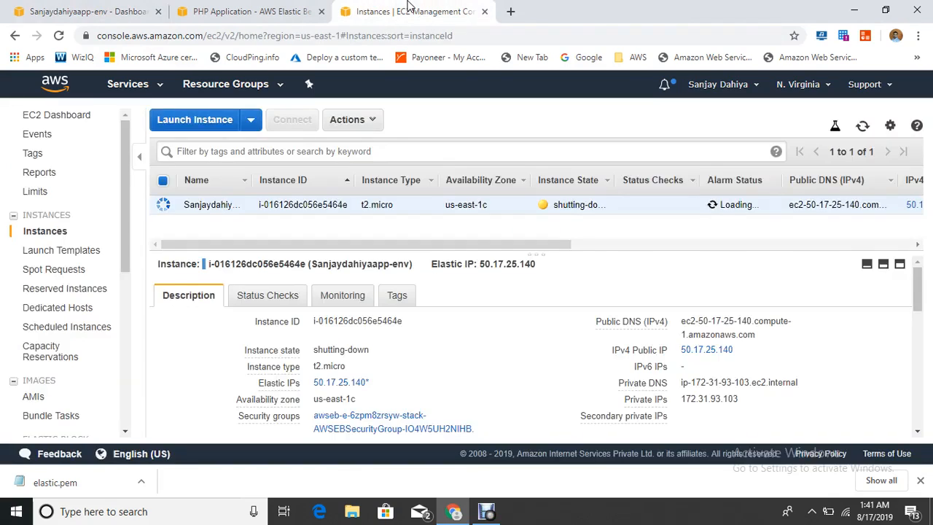
left_click(861, 126)
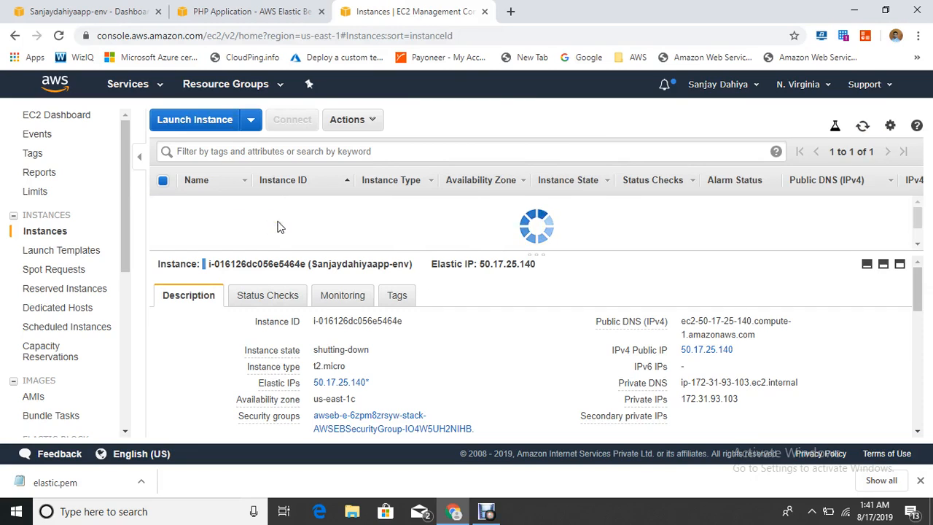
left_click(51, 9)
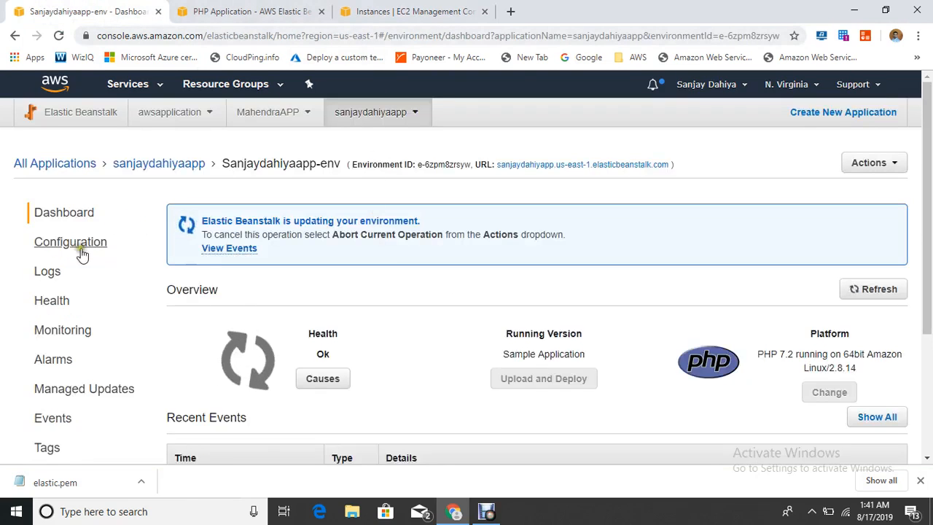
left_click(400, 10)
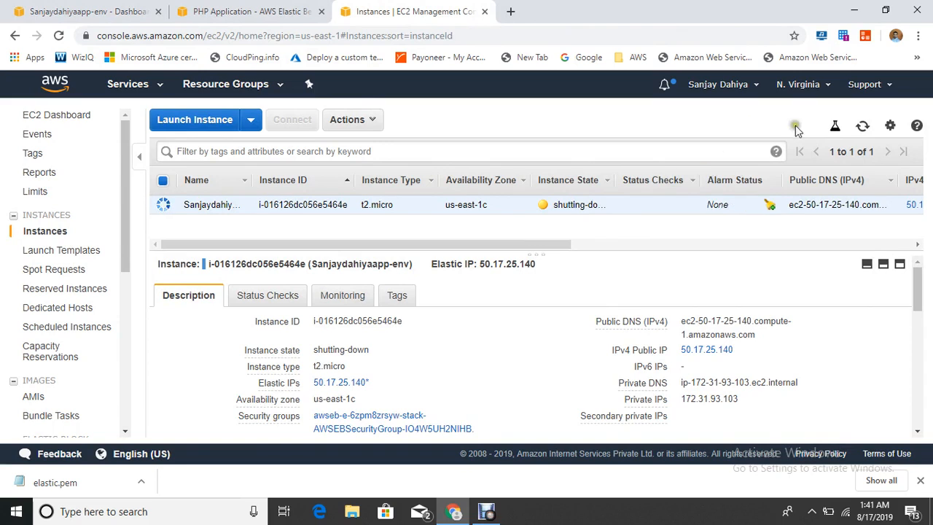
left_click(862, 125)
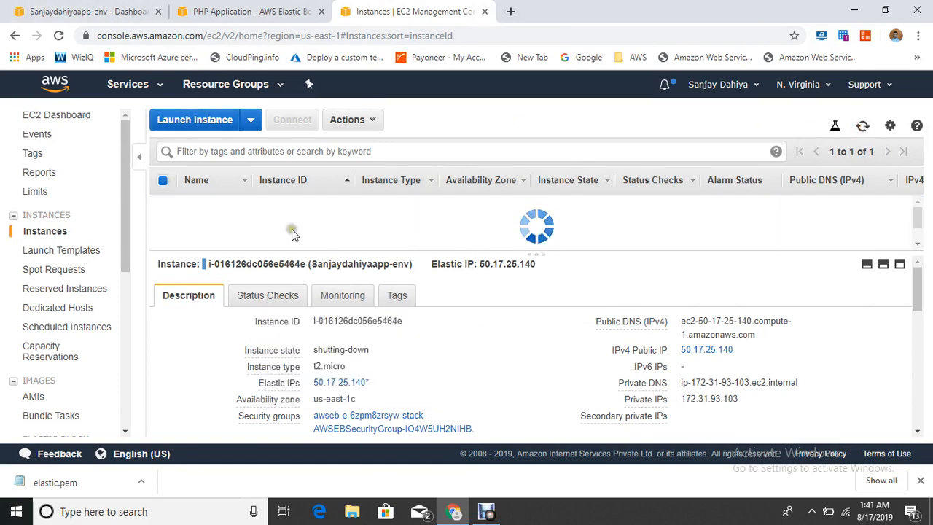
left_click_drag(373, 242, 377, 242)
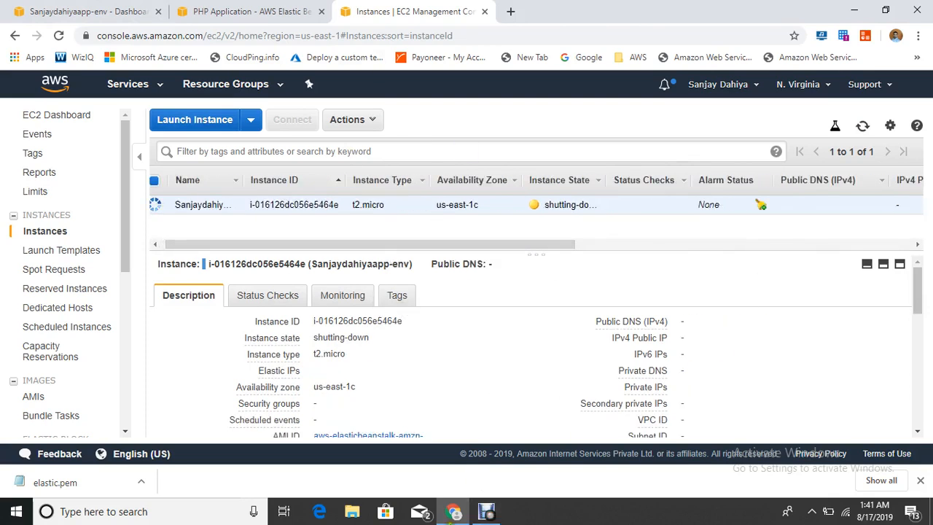
left_click(486, 511)
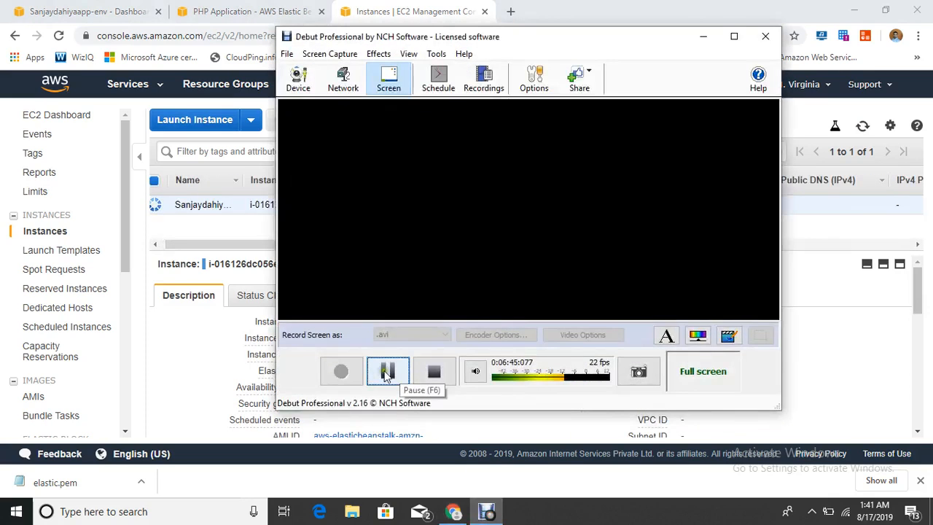
left_click(387, 372)
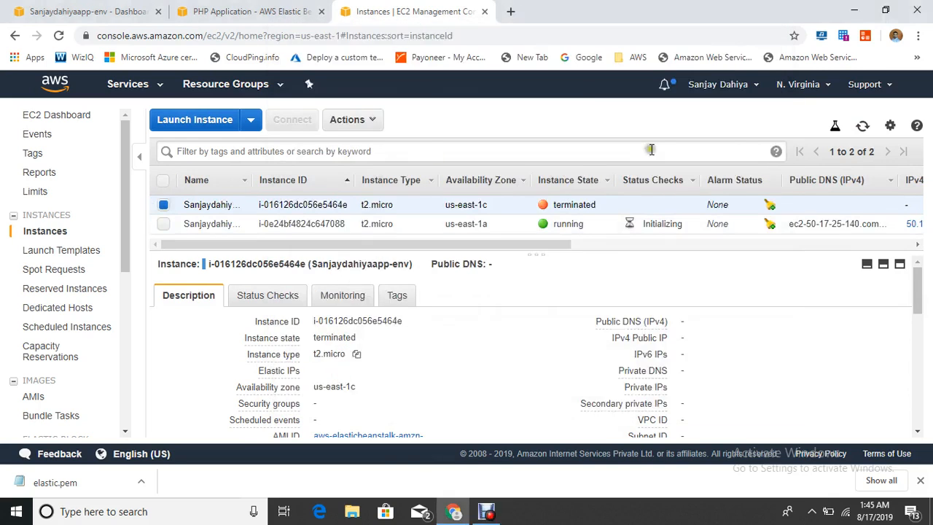
Step: Select only the running replacement instance and copy its IPv4 public IP from the instance details
left_click(163, 205)
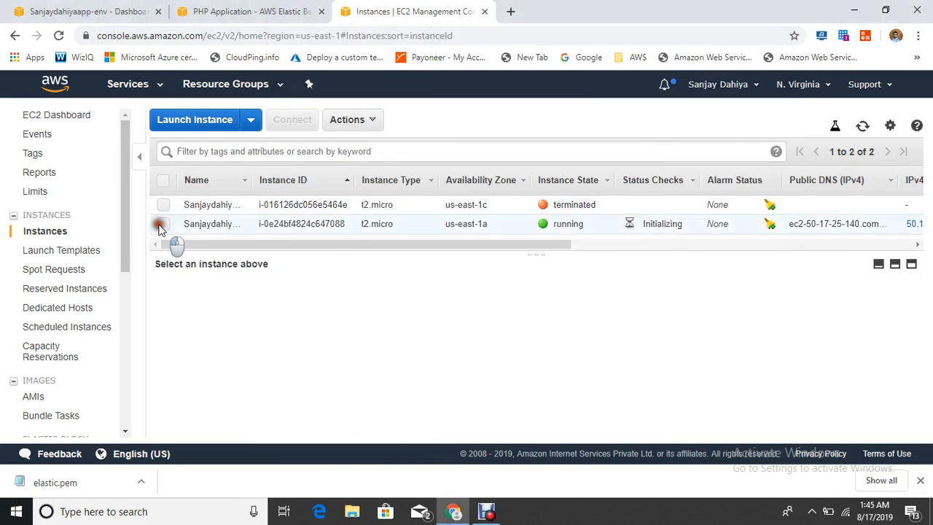
left_click(163, 224)
left_click_drag(550, 248, 653, 250)
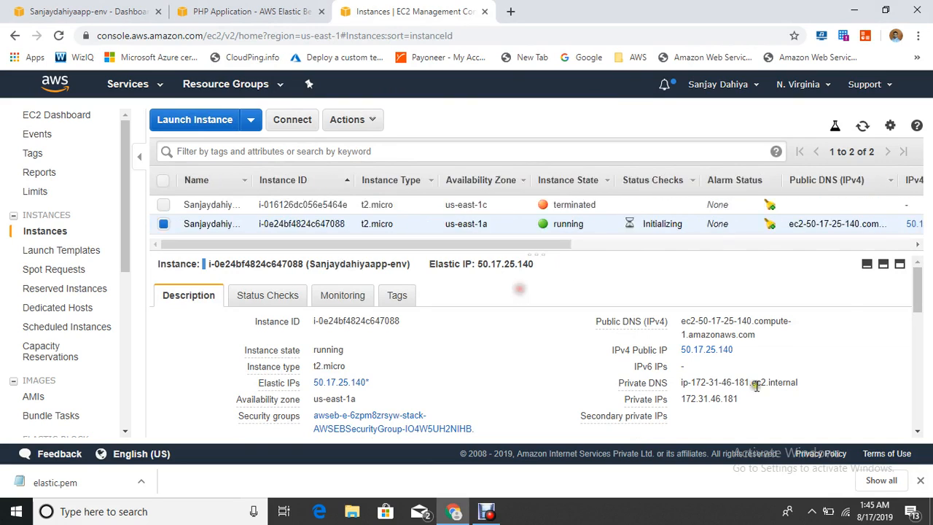
left_click(744, 351)
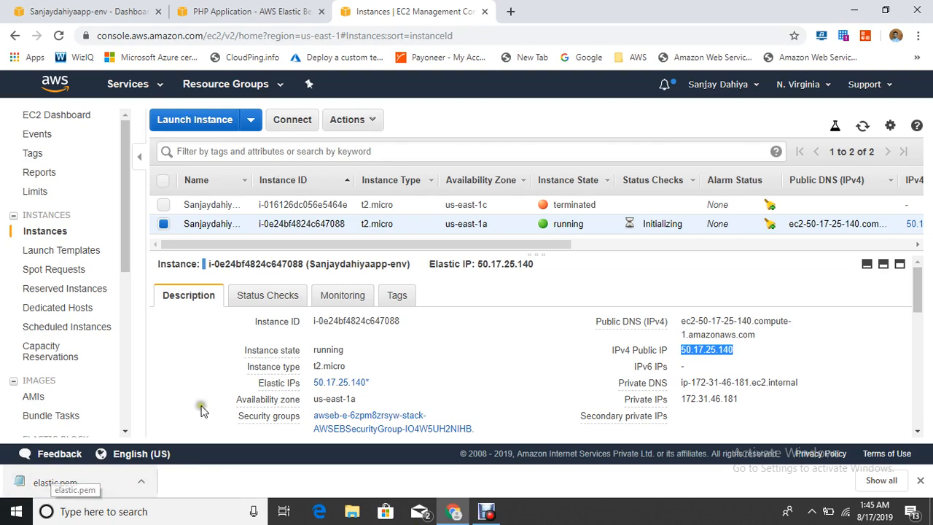
Step: Open a Windows command prompt and change to the Downloads folder
key("super+r")
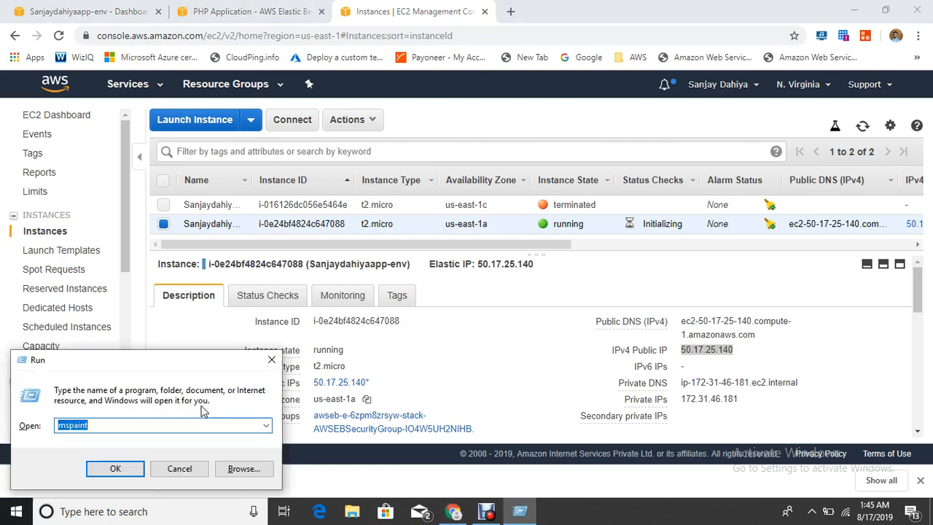
type("cmd")
key("Return")
type("cd")
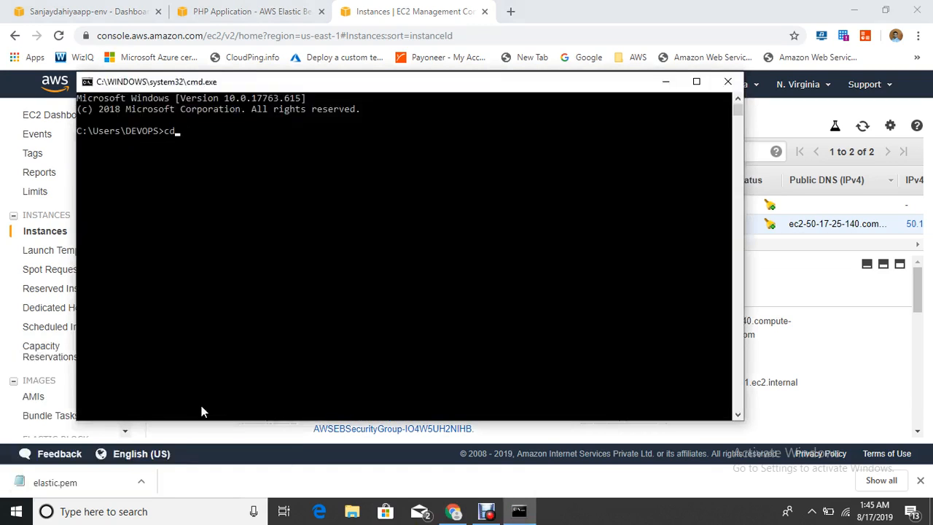
type(" Downloads")
key("Return")
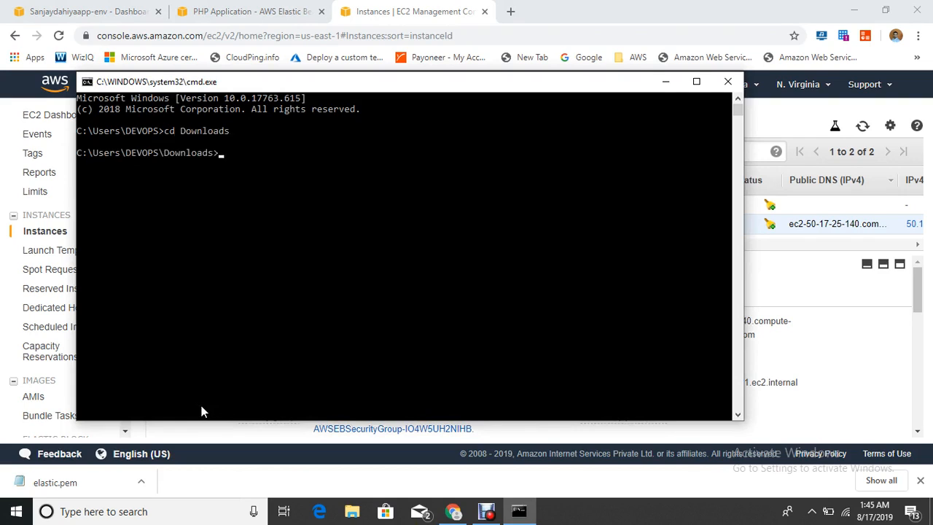
key("Return")
key("Return")
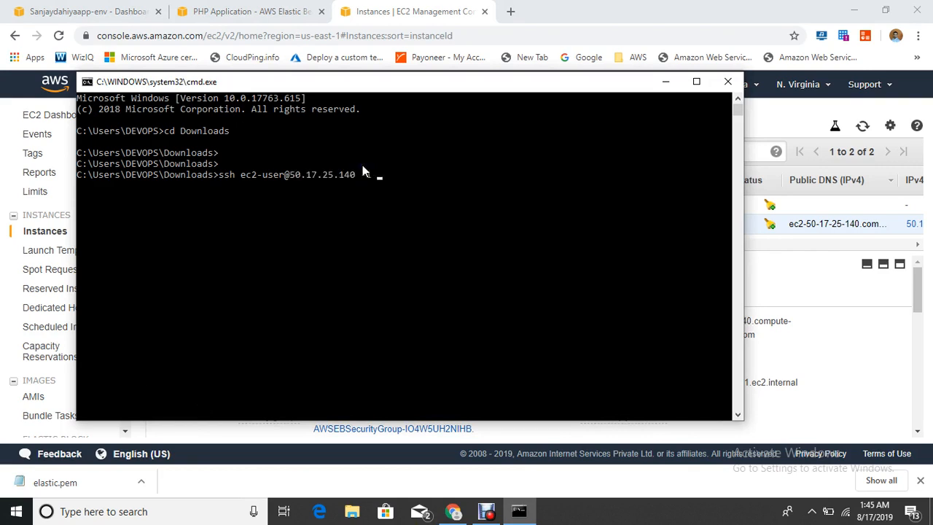
type("elastic.pem")
key("Return")
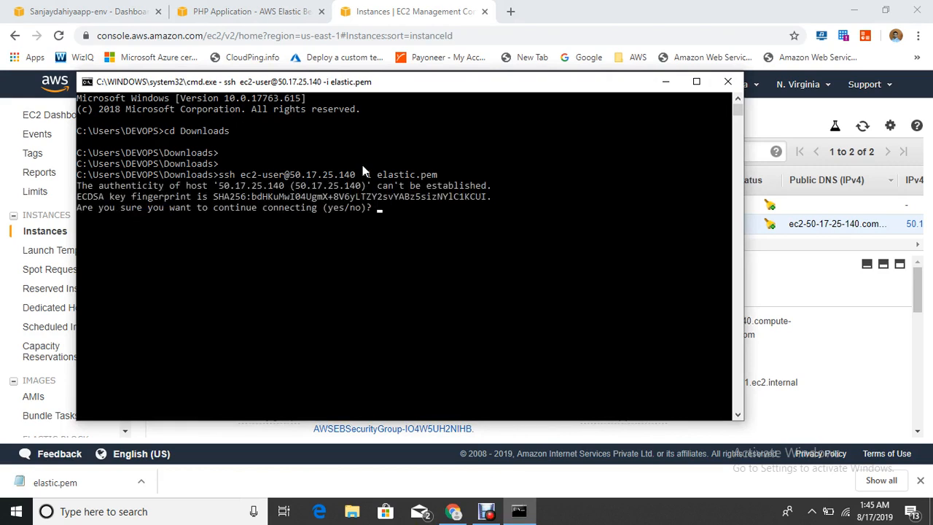
type("yes")
key("Return")
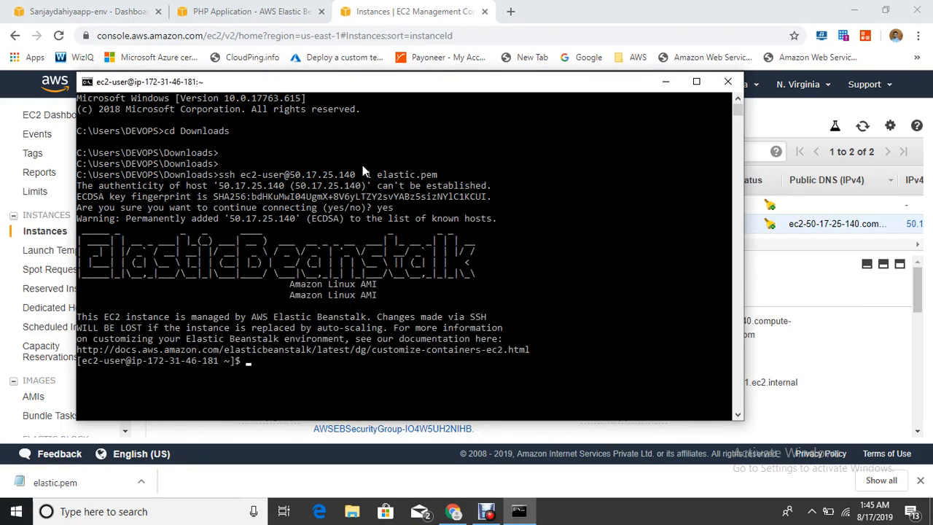
Step: Switch to the root user on the connected instance with sudo su
type("sudo su")
key("Return")
key("Return")
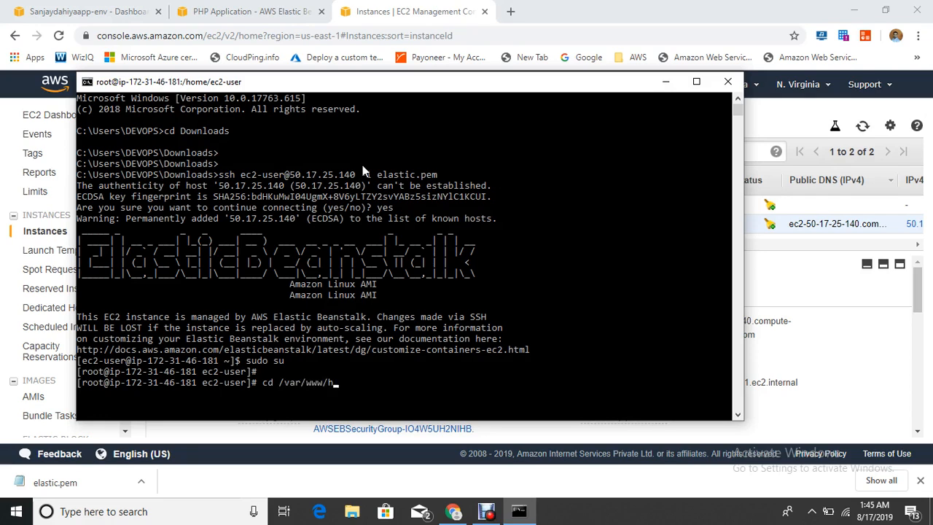
Step: Change to the /var/www/html directory and list its files with ll
type("cd /var/www/h")
key("Tab")
key("Return")
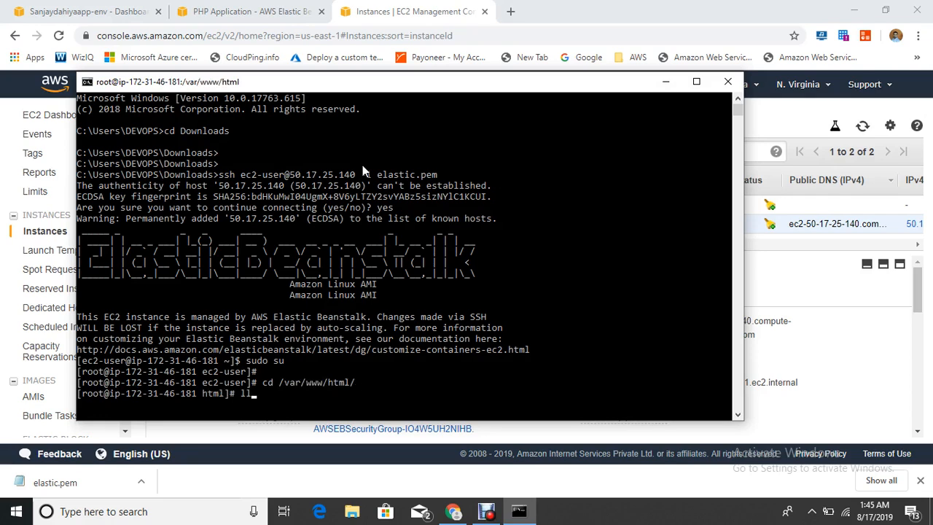
type("ll")
key("Return")
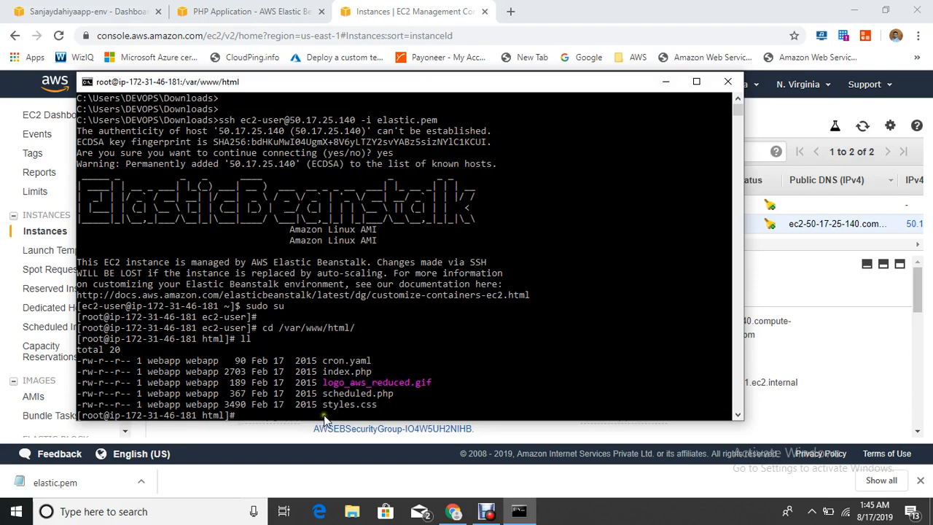
Step: Review the environment's health and recent events in Elastic Beanstalk, then open its URL to view the sample PHP application
left_click(88, 12)
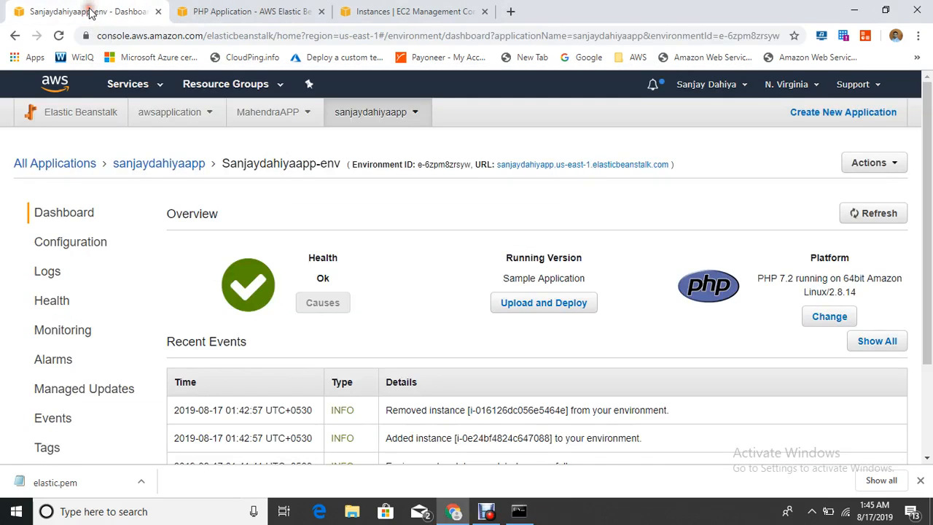
scroll(379, 262, "down", 2)
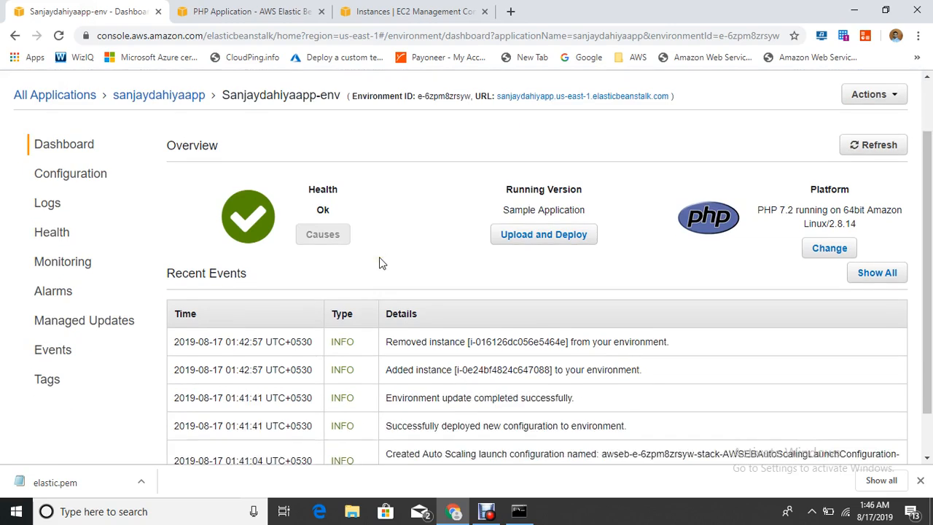
scroll(379, 263, "up", 2)
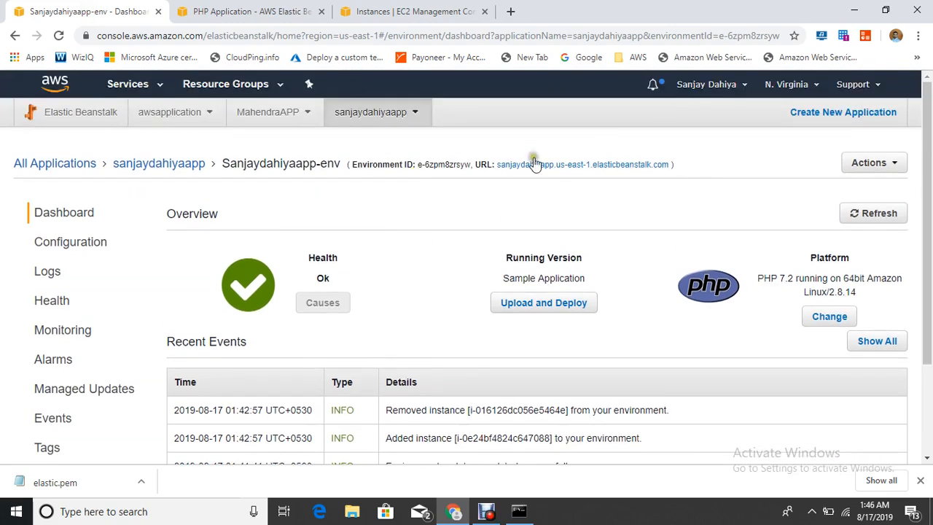
left_click(559, 165)
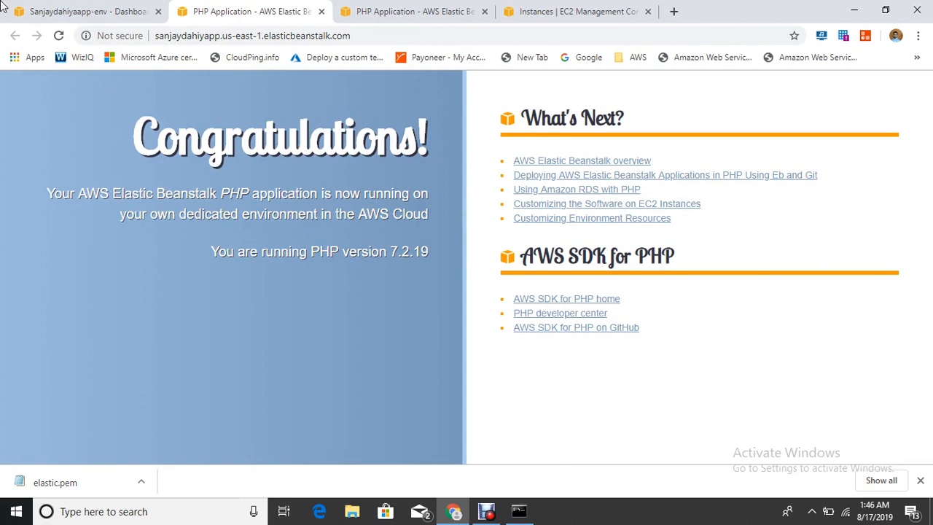
left_click(47, 10)
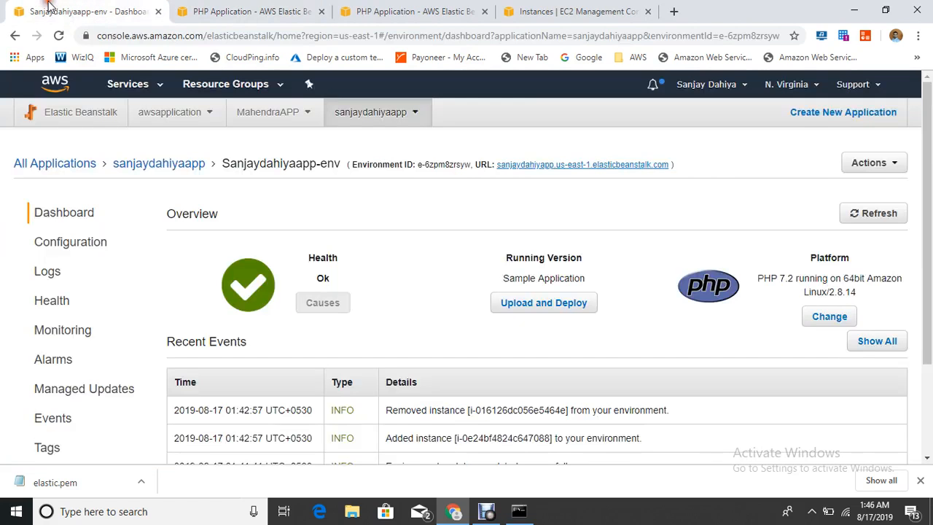
left_click(291, 12)
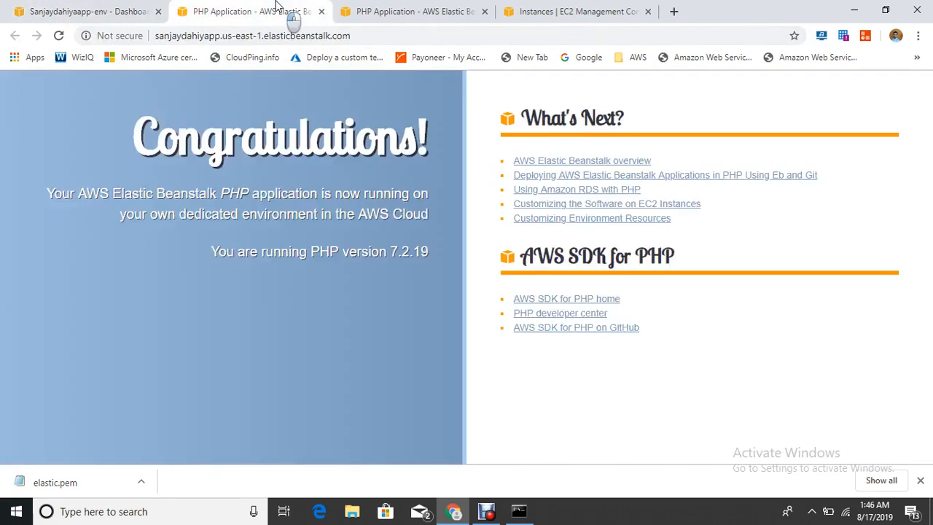
Step: Search Google in a new browser tab for "sample website download" and open the Free CSS website templates result
left_click(673, 11)
type("google.com")
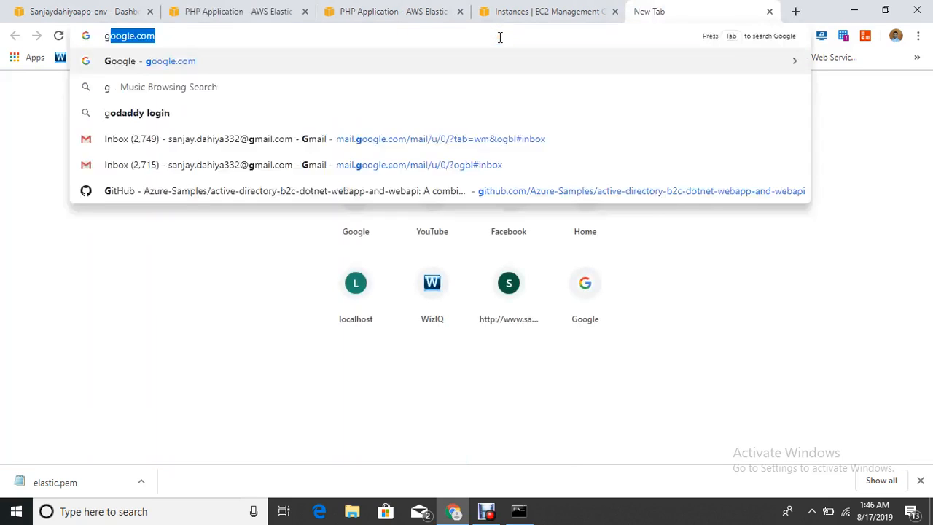
key("Return")
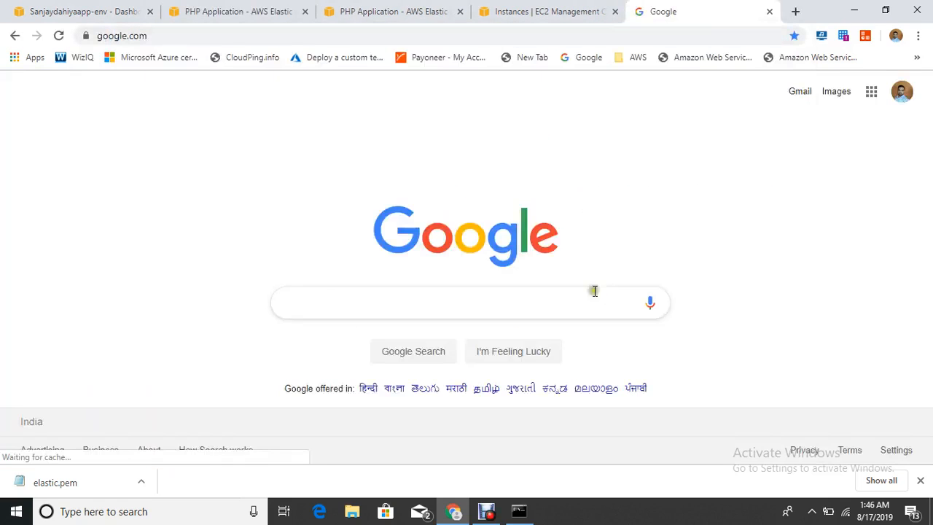
left_click(459, 308)
type("sample")
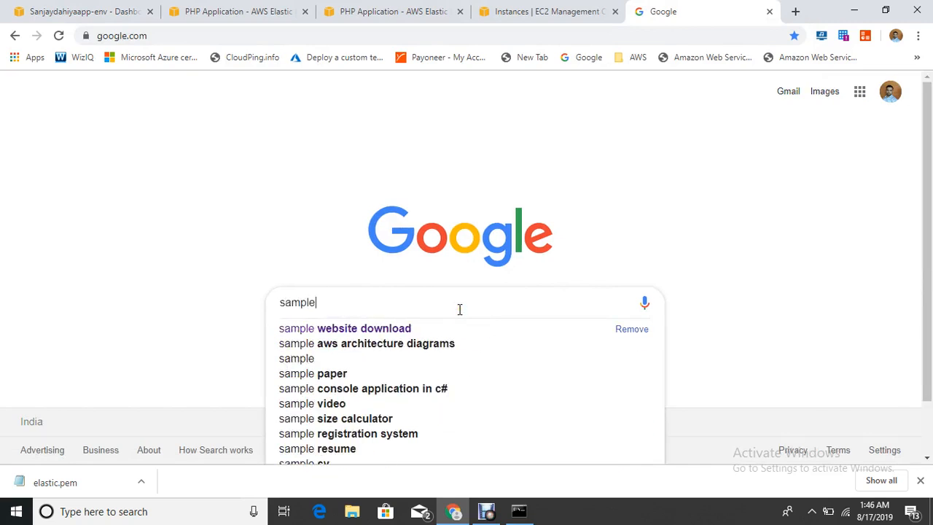
key("Down")
key("Return")
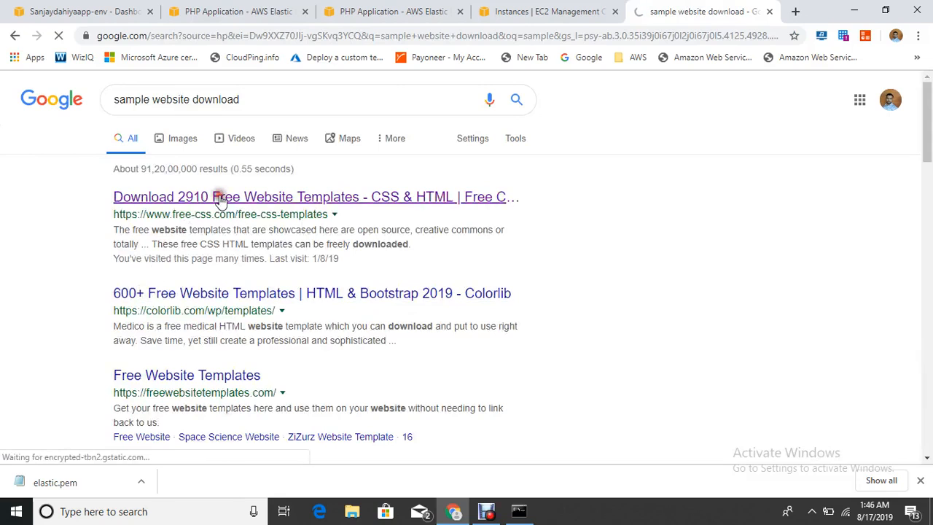
left_click(219, 197)
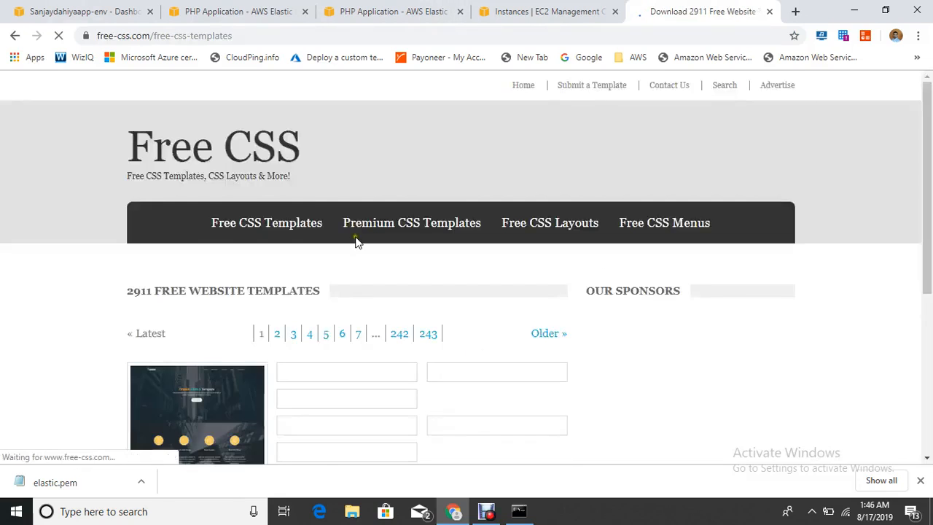
Step: Open the Education template on the Free CSS page and download its zip file
scroll(354, 262, "down", 2)
scroll(266, 313, "down", 3)
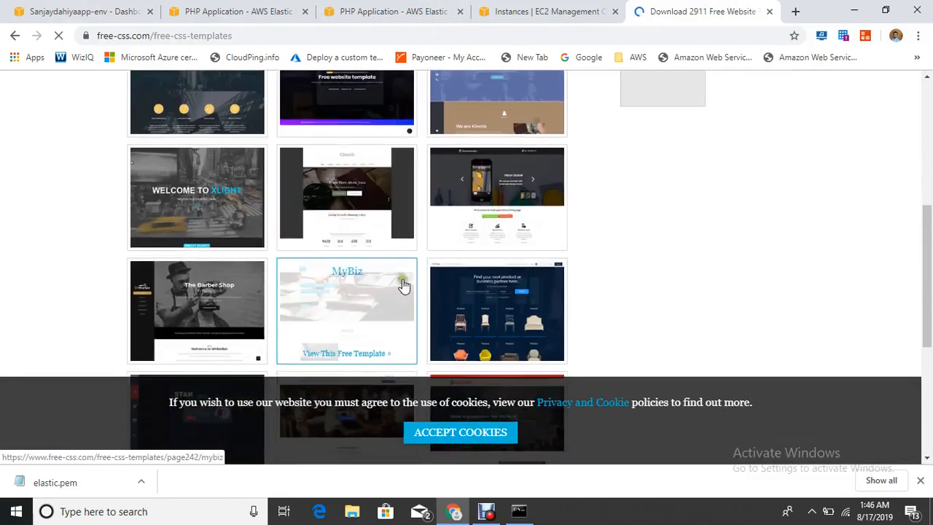
scroll(496, 304, "down", 1)
scroll(496, 305, "down", 3)
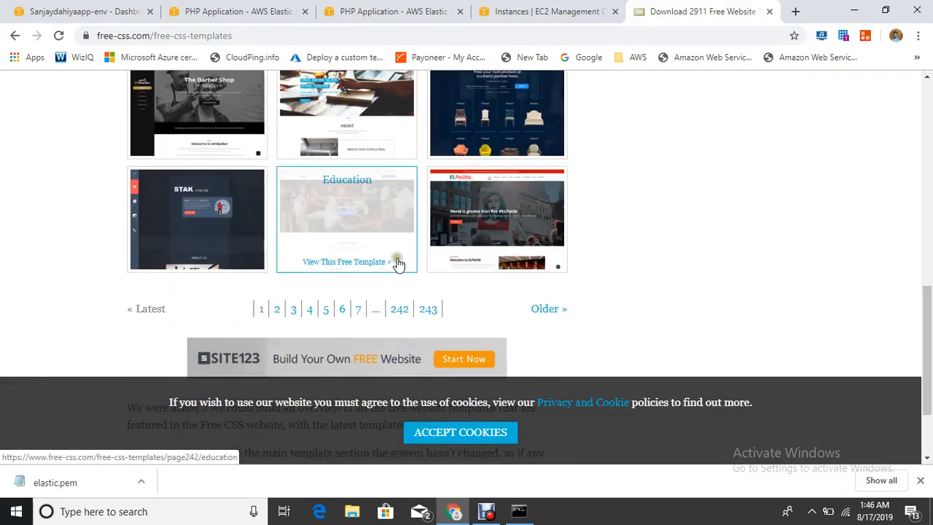
left_click(317, 202)
scroll(299, 317, "down", 4)
scroll(298, 317, "down", 1)
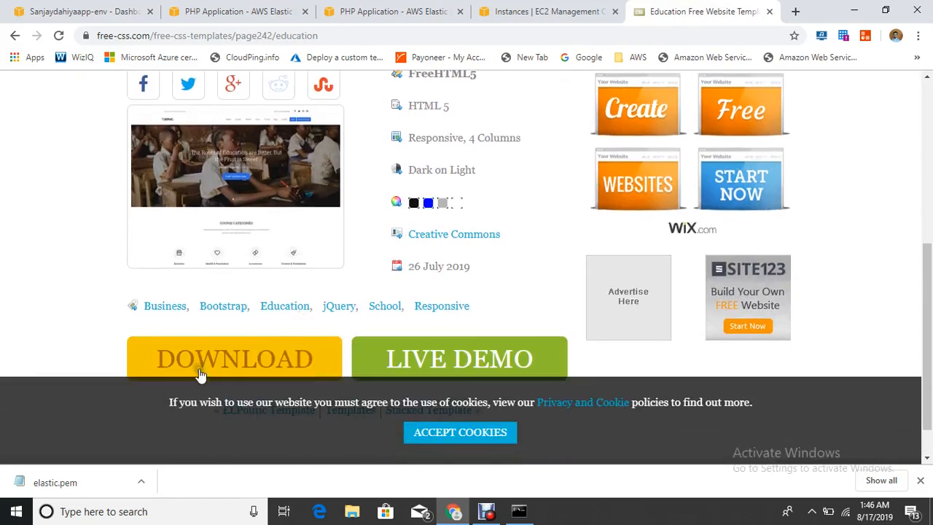
left_click(191, 357)
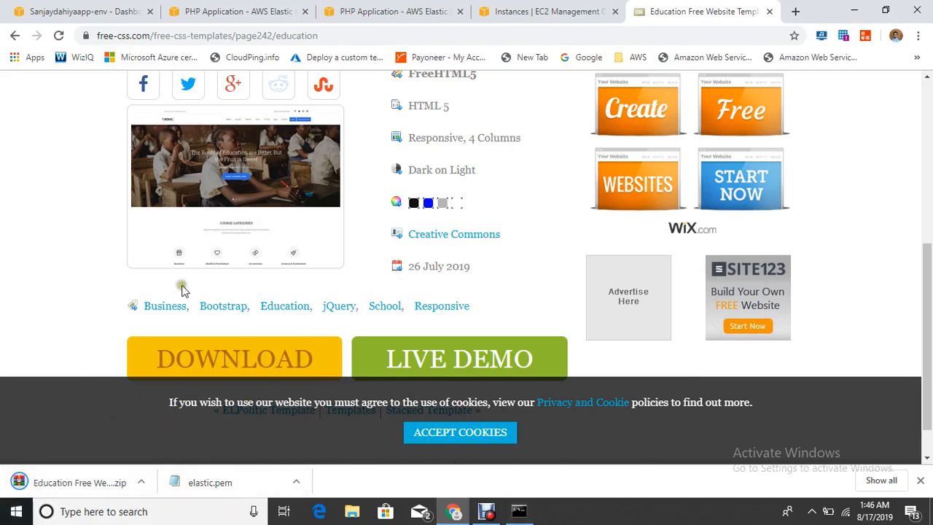
Step: Return to the Elastic Beanstalk environment and open the parent application's list of application versions
left_click(129, 10)
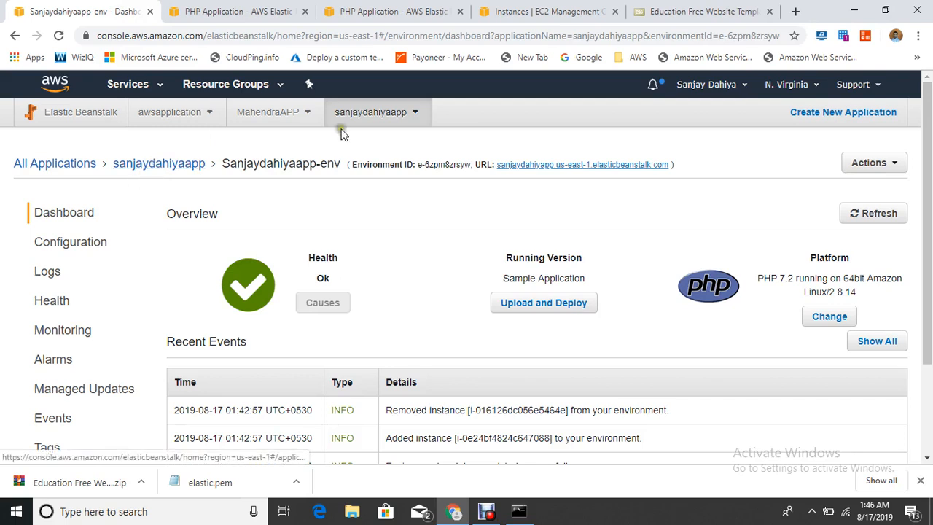
left_click(151, 165)
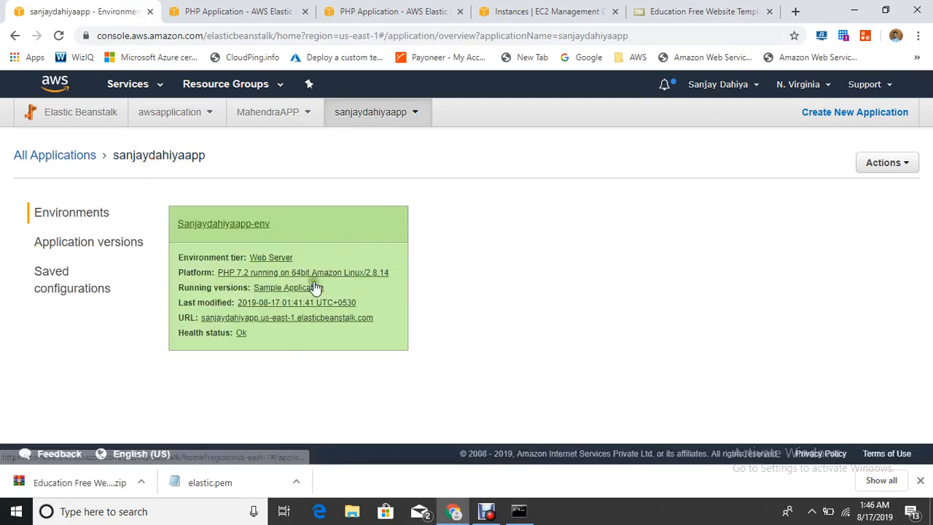
left_click(121, 242)
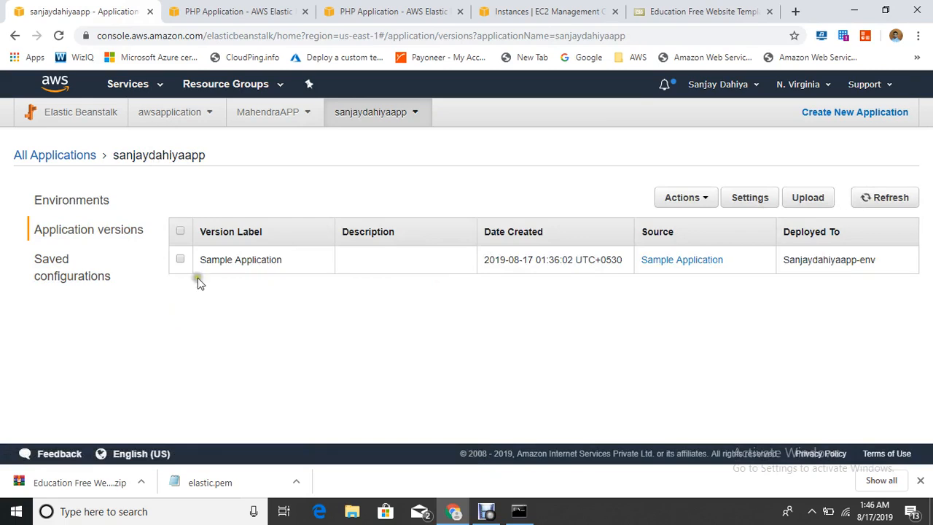
Step: Start uploading a new application version with version1 as both its version label and description
left_click(809, 203)
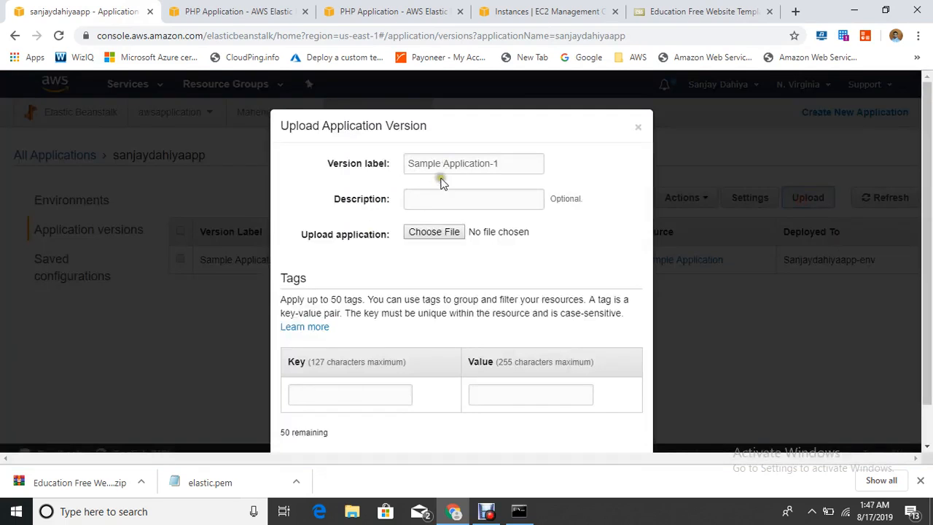
left_click(514, 161)
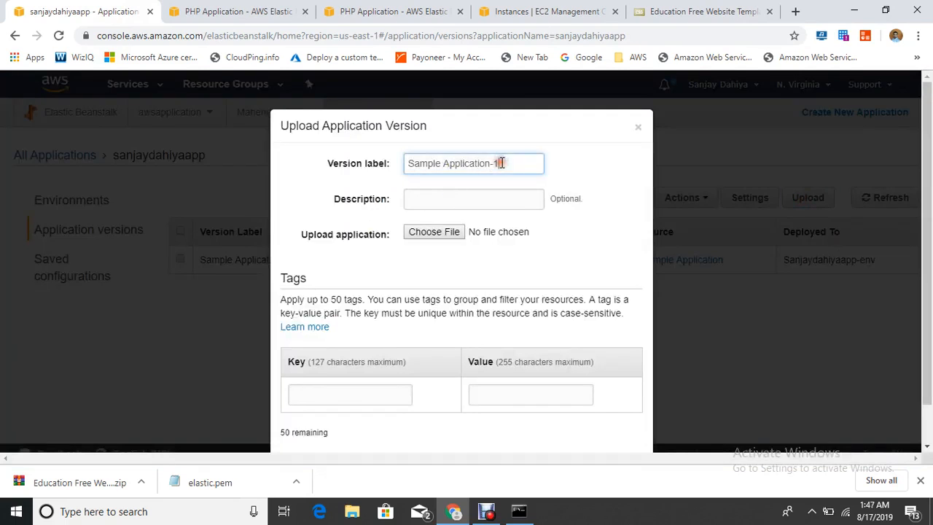
left_click_drag(515, 164, 343, 163)
type("version1")
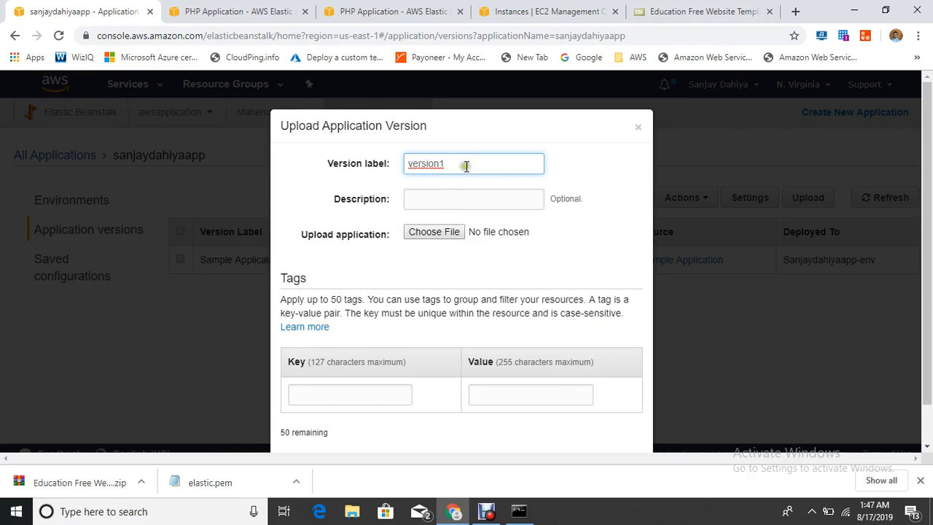
left_click_drag(462, 165, 353, 166)
key("ctrl+c")
left_click(432, 193)
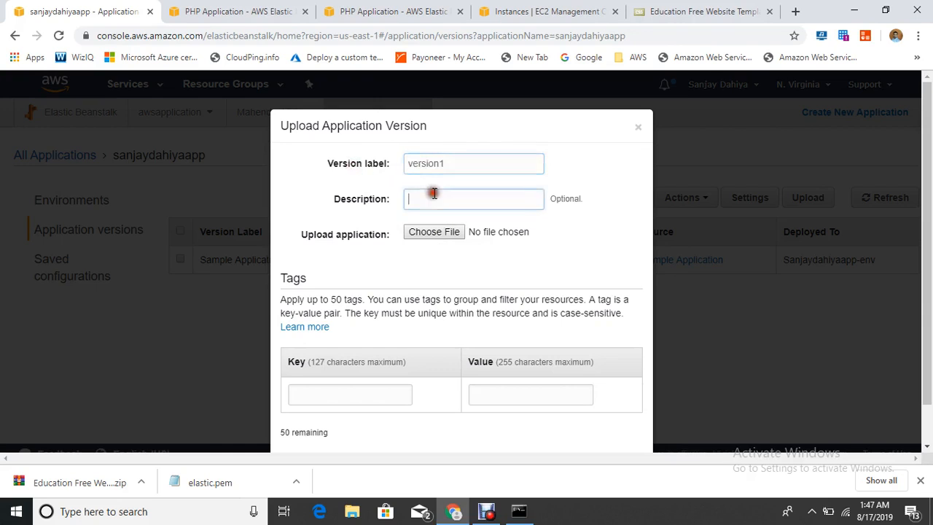
key("ctrl+v")
left_click(434, 233)
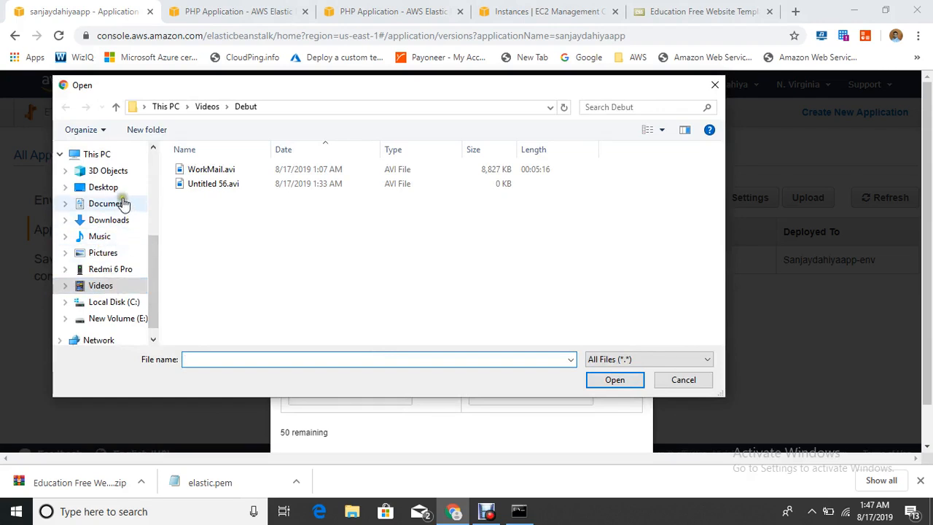
left_click(112, 220)
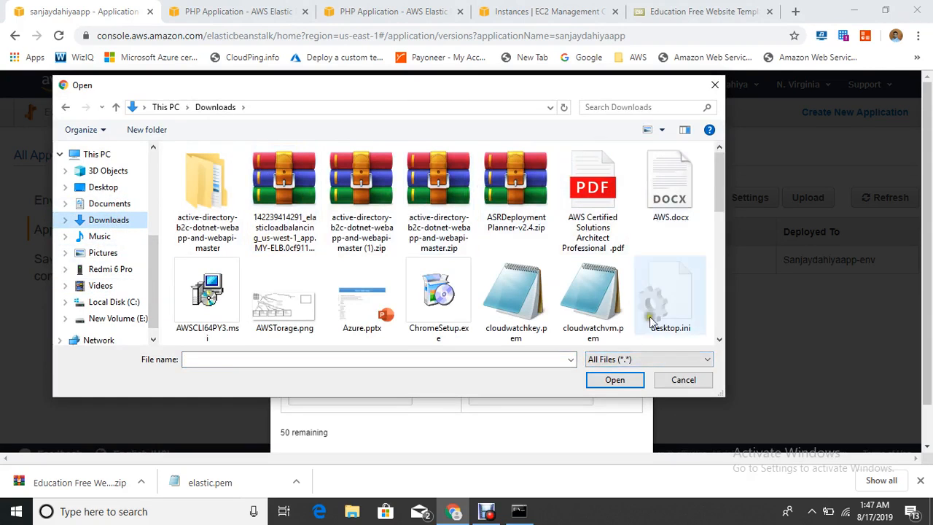
left_click(661, 131)
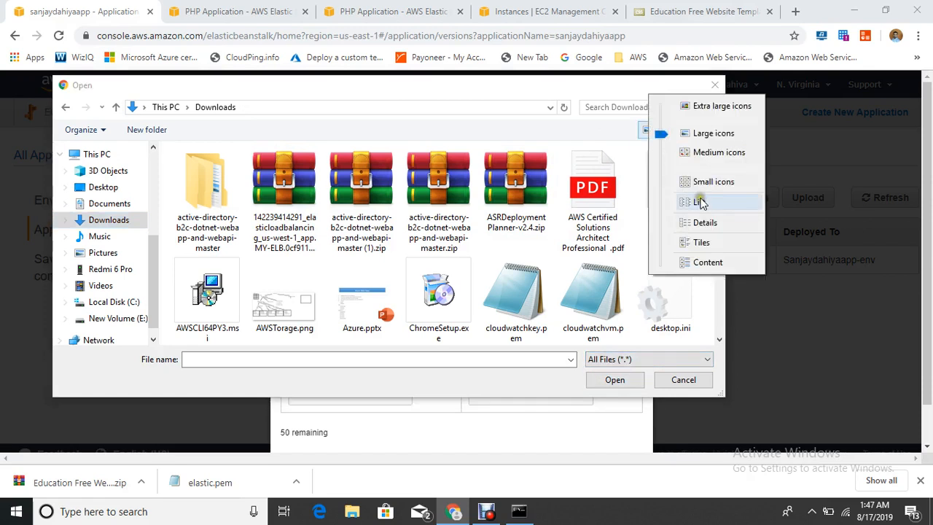
left_click(704, 203)
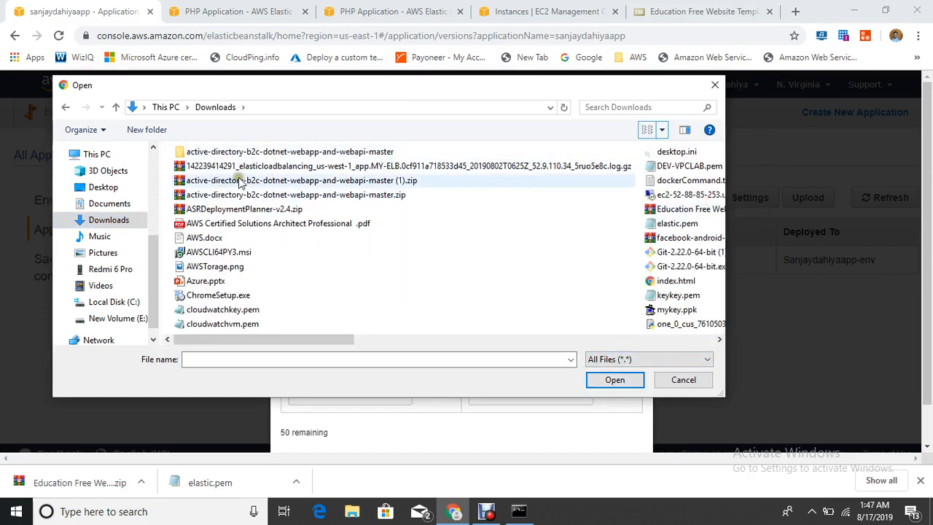
left_click(297, 167)
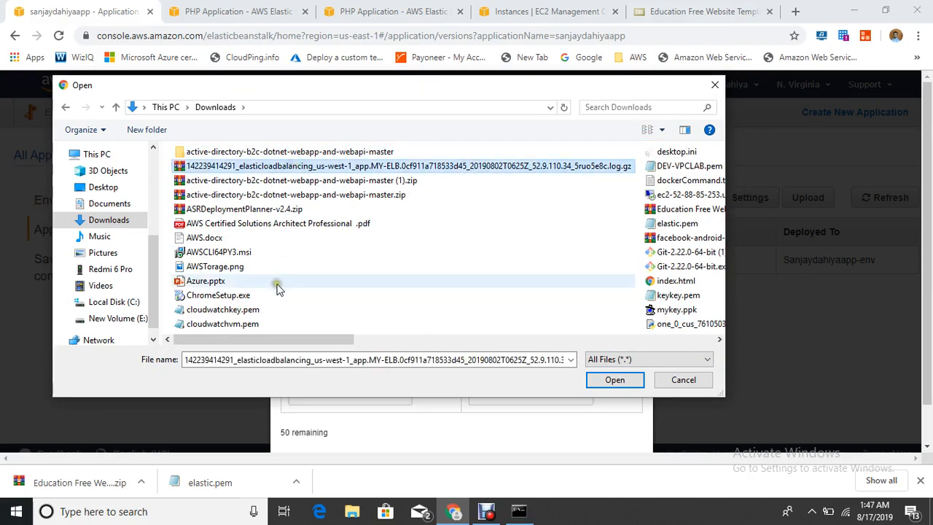
double_click(491, 86)
left_click(838, 454)
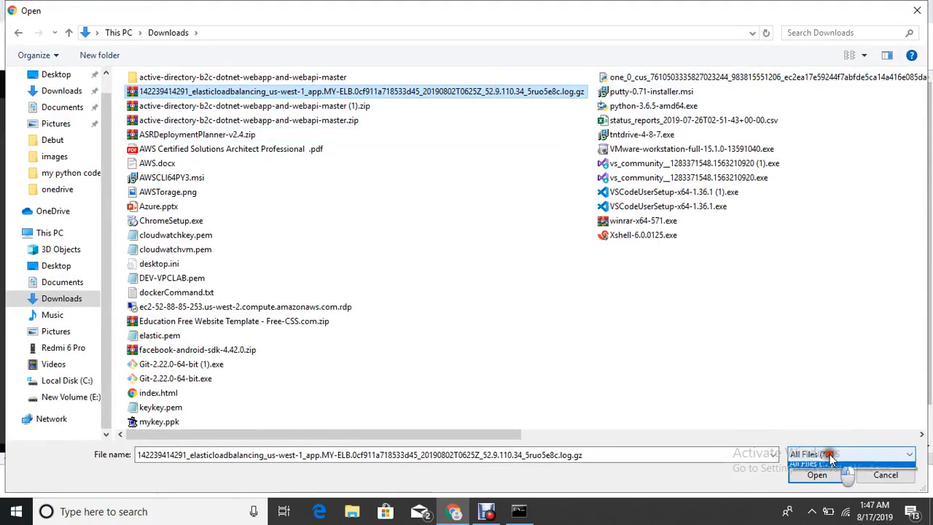
left_click(560, 344)
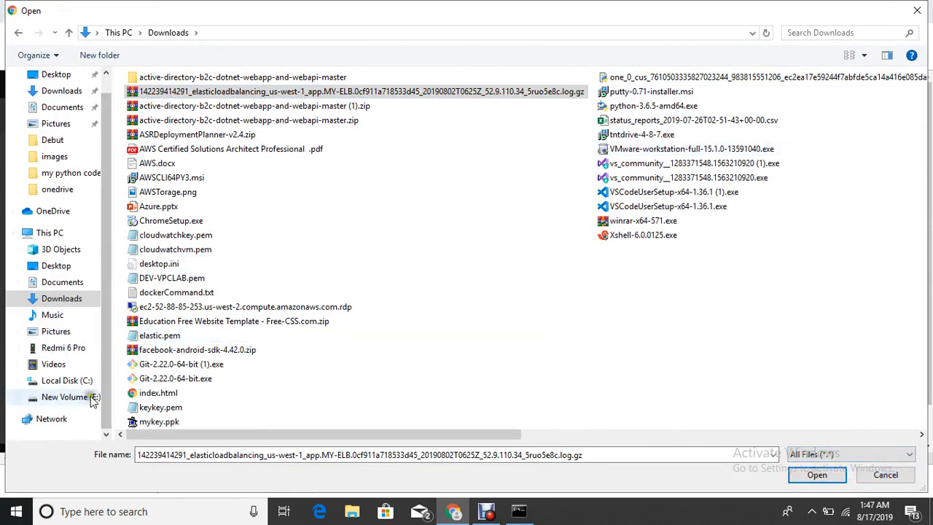
left_click(452, 511)
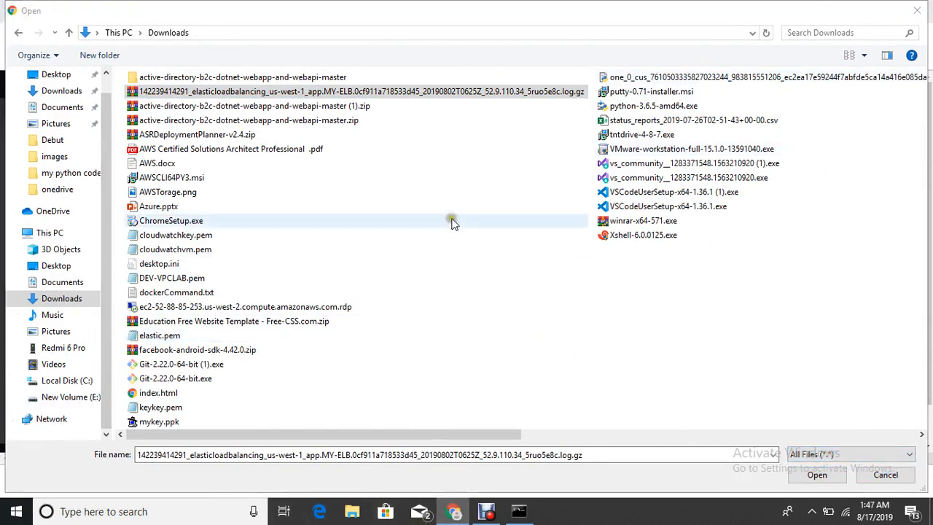
left_click(861, 50)
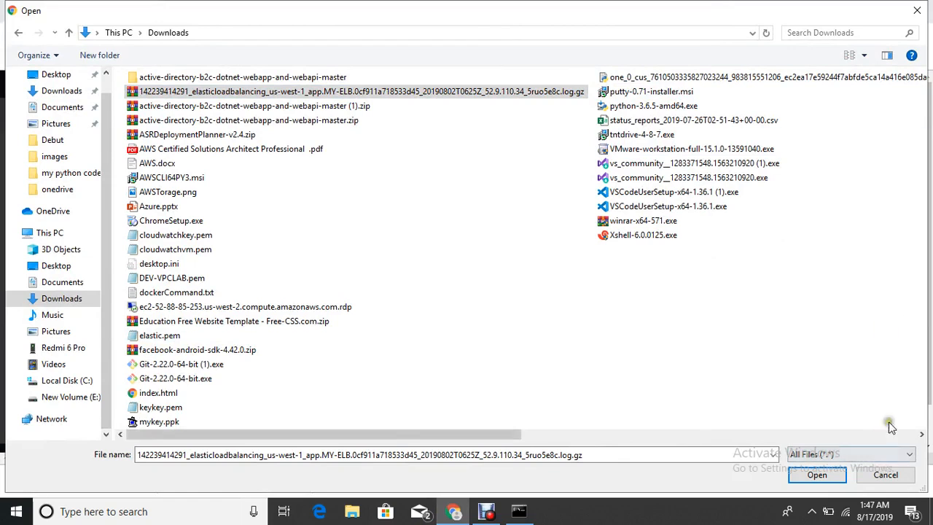
left_click(917, 10)
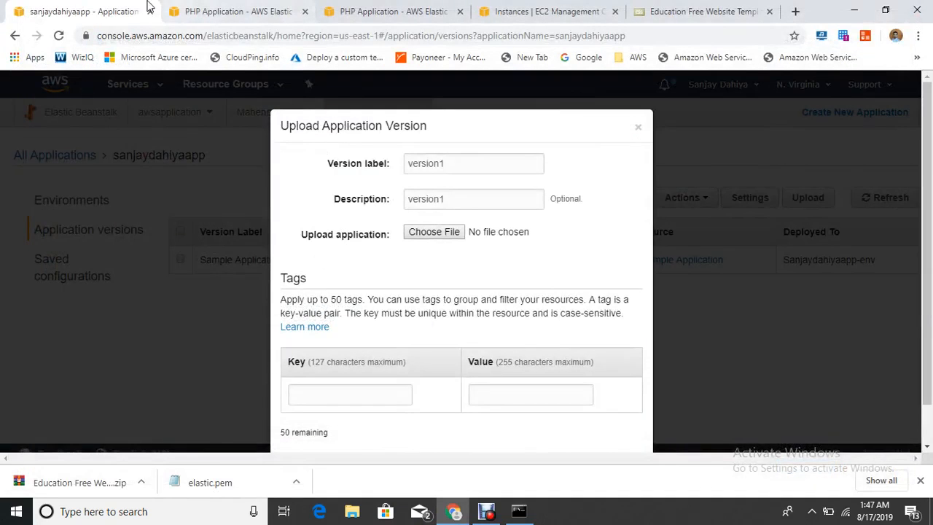
Step: Choose "Education Free Website Template - Free-CSS.com.zip" from Downloads as the application file and upload the version
left_click(430, 233)
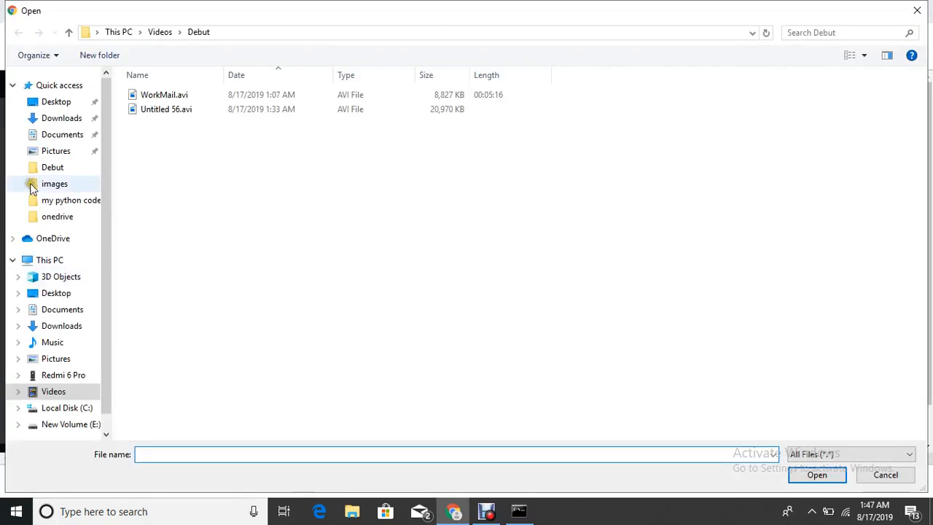
left_click(73, 121)
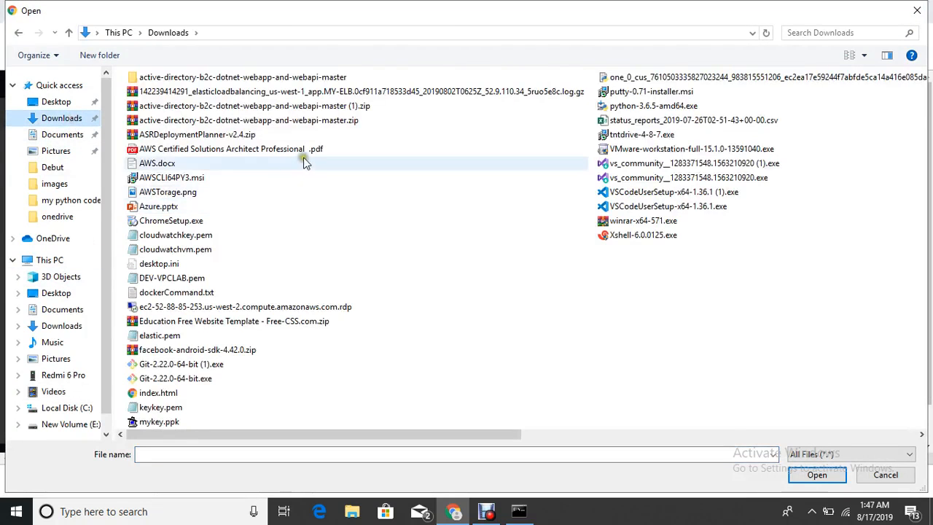
left_click(218, 323)
double_click(218, 323)
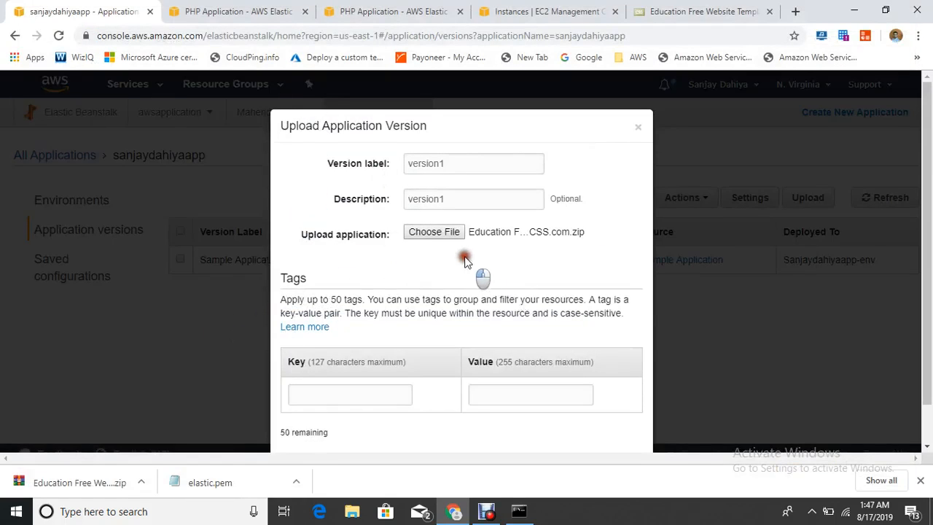
scroll(465, 261, "down", 1)
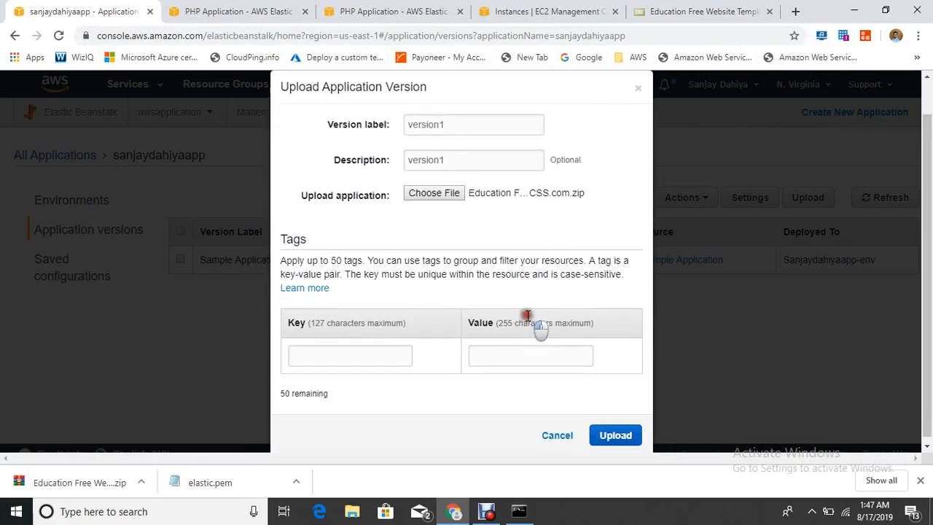
left_click(615, 431)
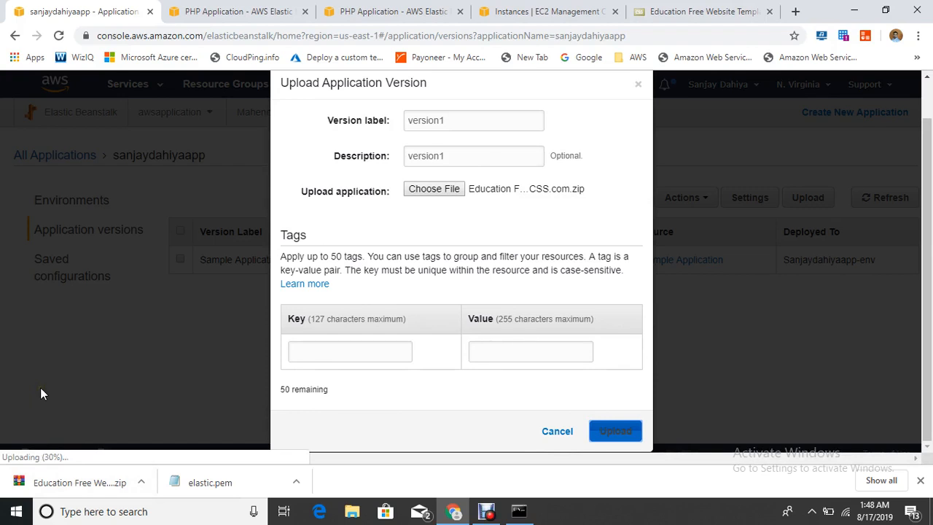
left_click(520, 512)
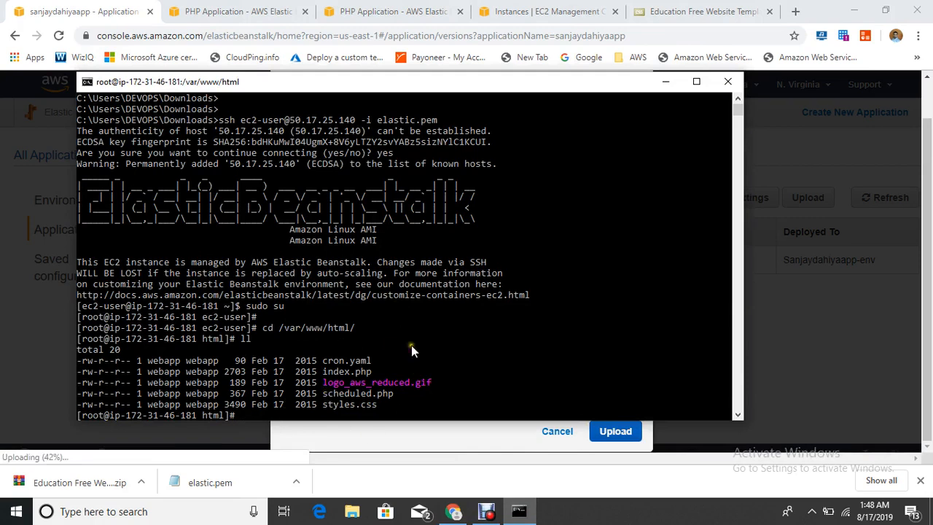
left_click(664, 82)
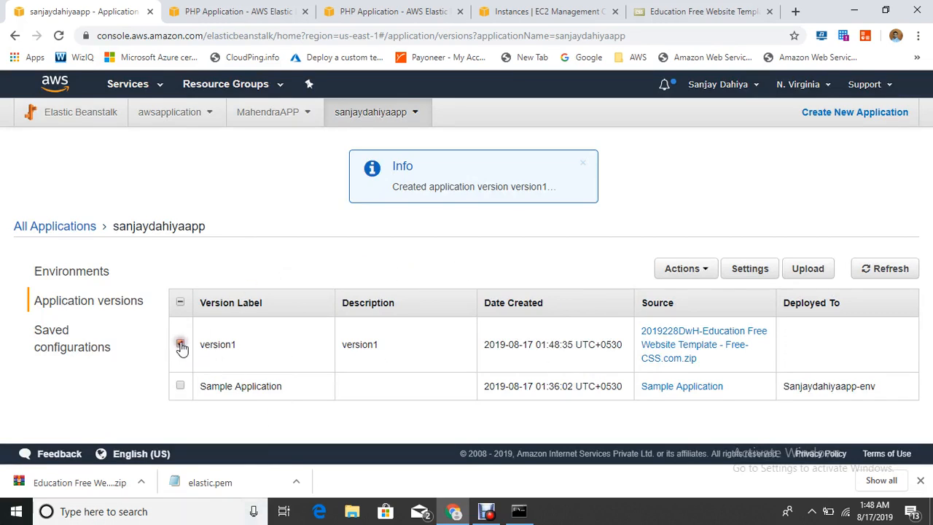
Step: Deploy application version version1 to the application's existing environment
left_click(703, 269)
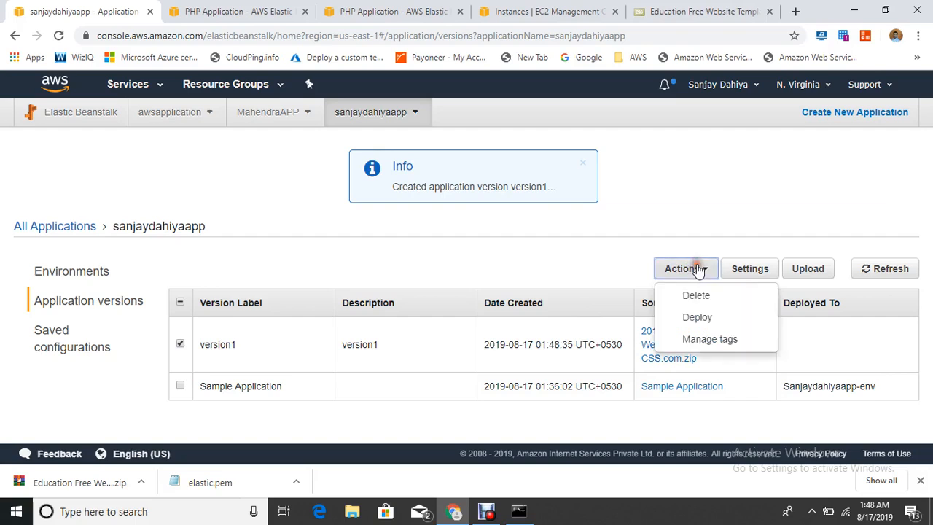
left_click(716, 318)
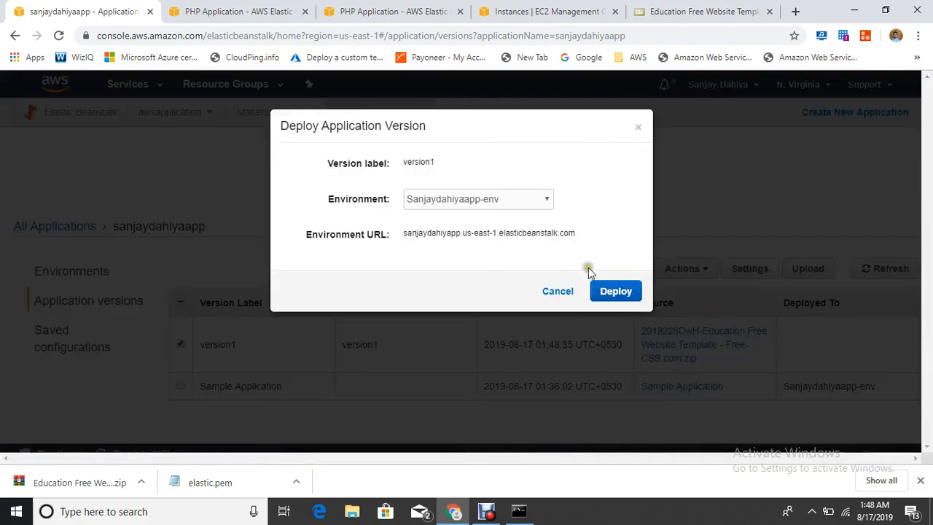
left_click(615, 298)
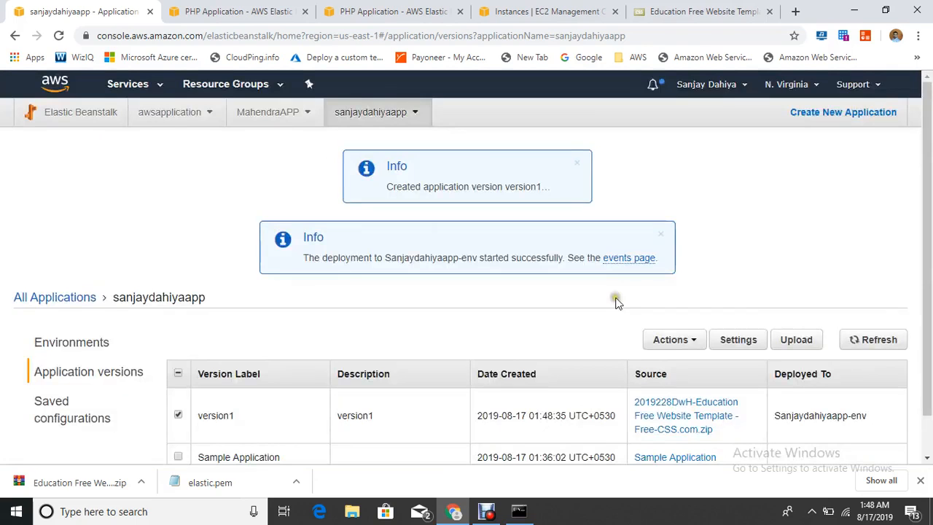
scroll(417, 364, "down", 2)
scroll(416, 355, "up", 2)
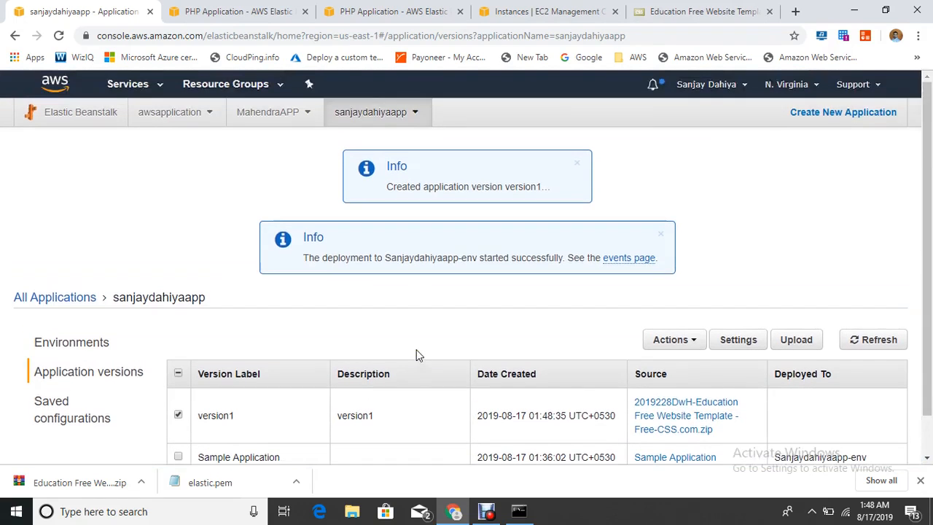
Step: Open the environment's dashboard to check the deployment, then switch to the terminal with the SSH session
left_click(73, 350)
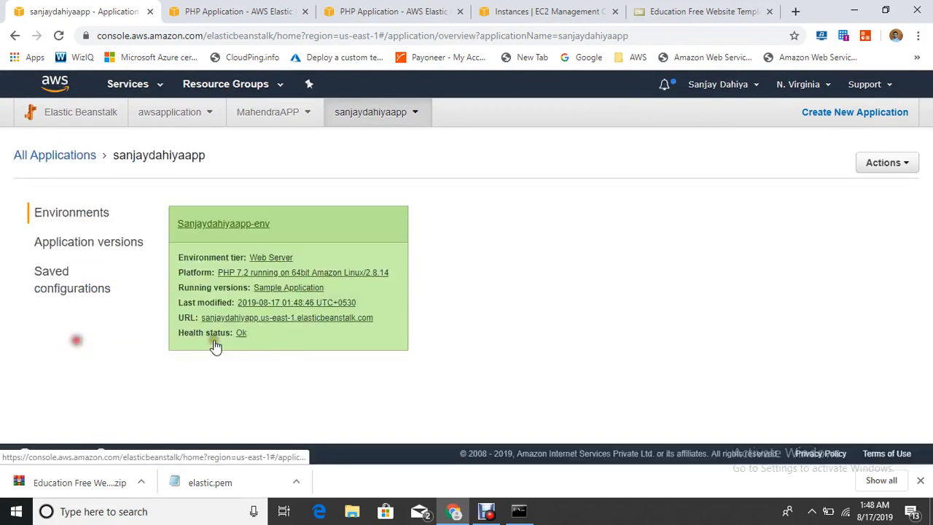
left_click(211, 221)
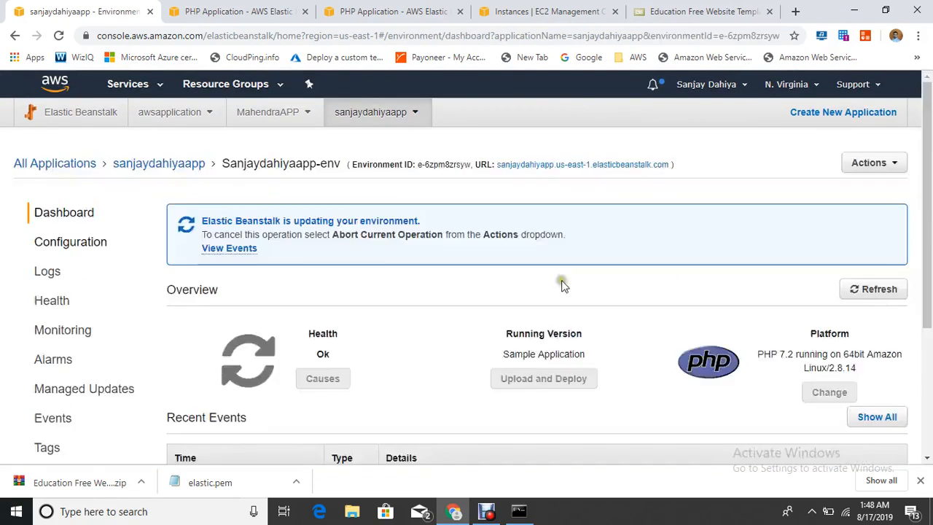
left_click(529, 514)
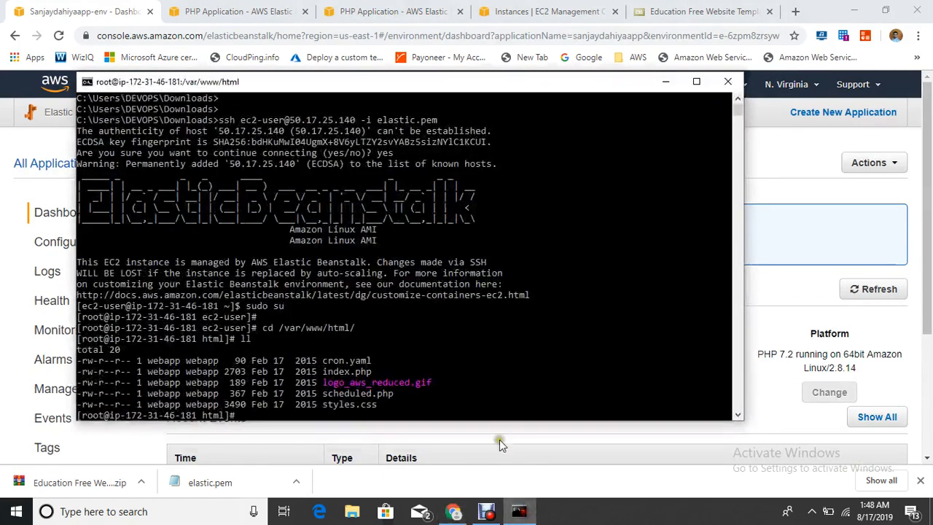
Step: List the contents of /var/www/html repeatedly to check whether the new version's files have arrived
type("ll")
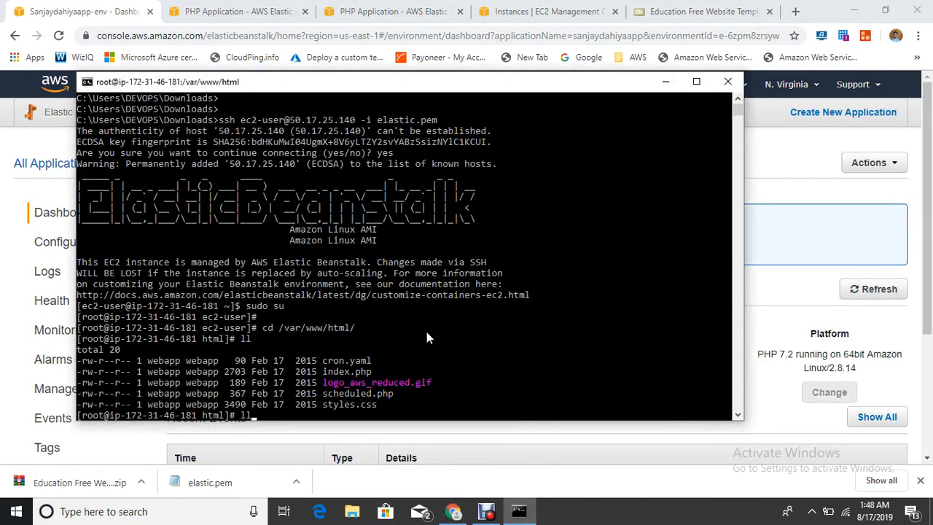
key("Return")
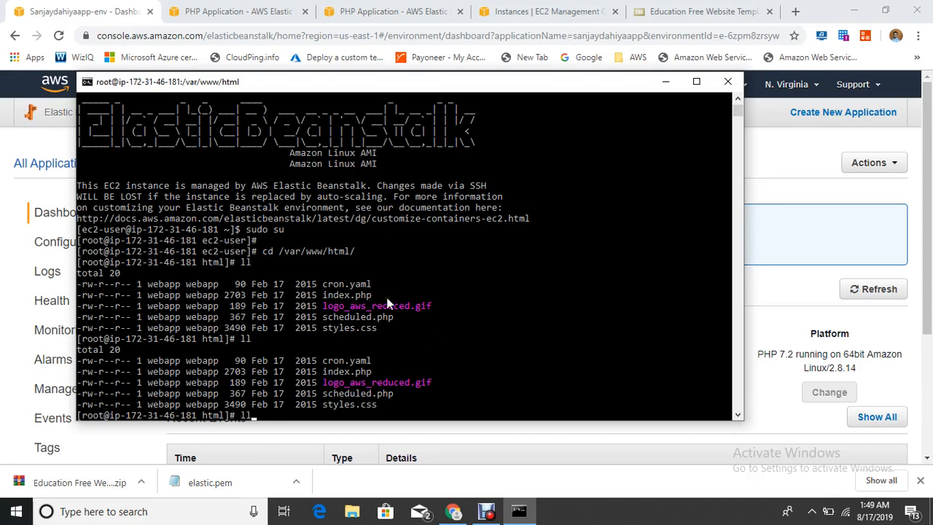
key("Return")
type("ll")
key("Return")
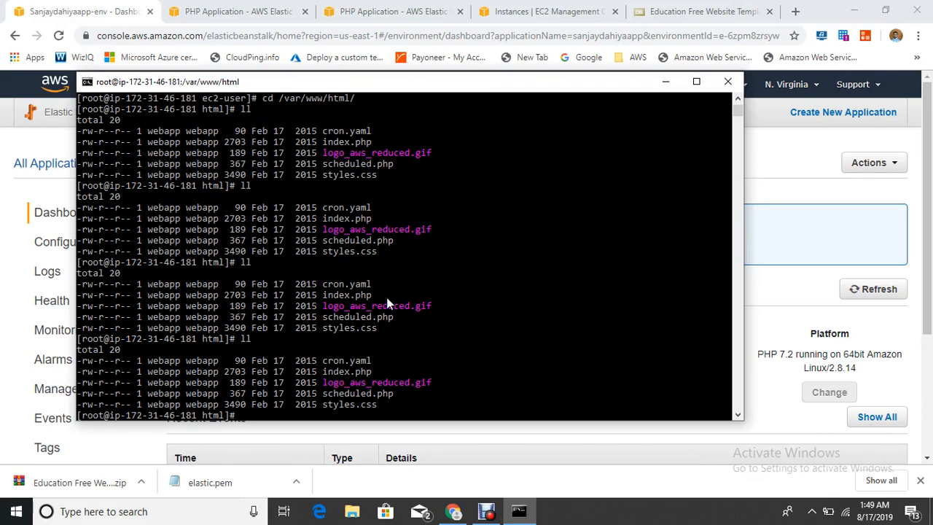
type("ll")
key("Return")
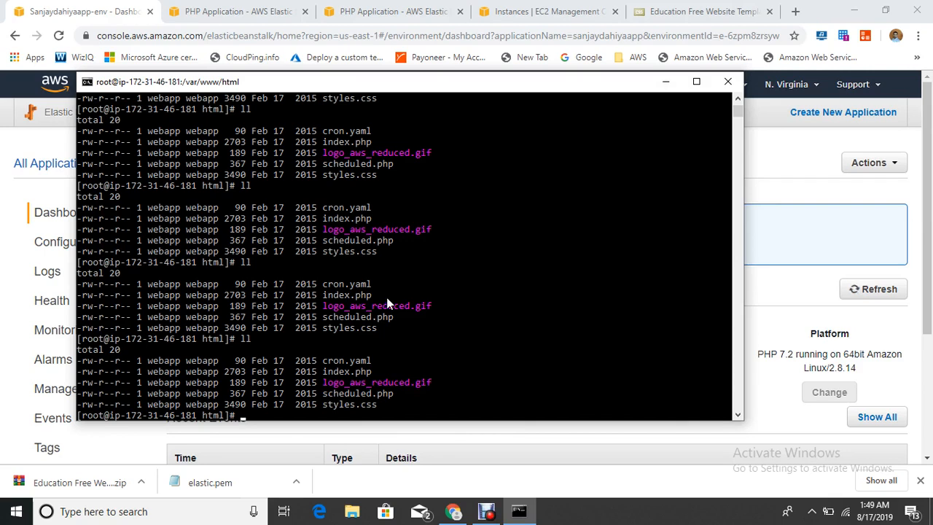
left_click(486, 511)
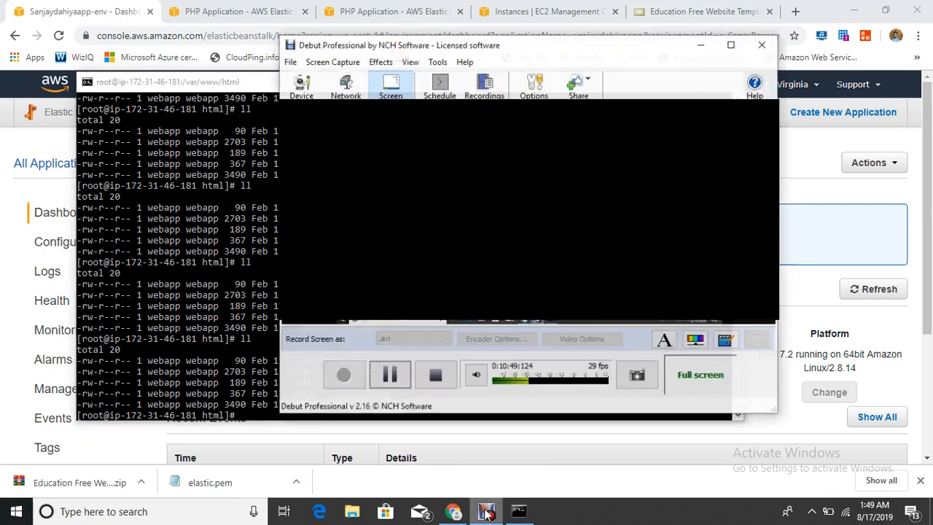
left_click(389, 370)
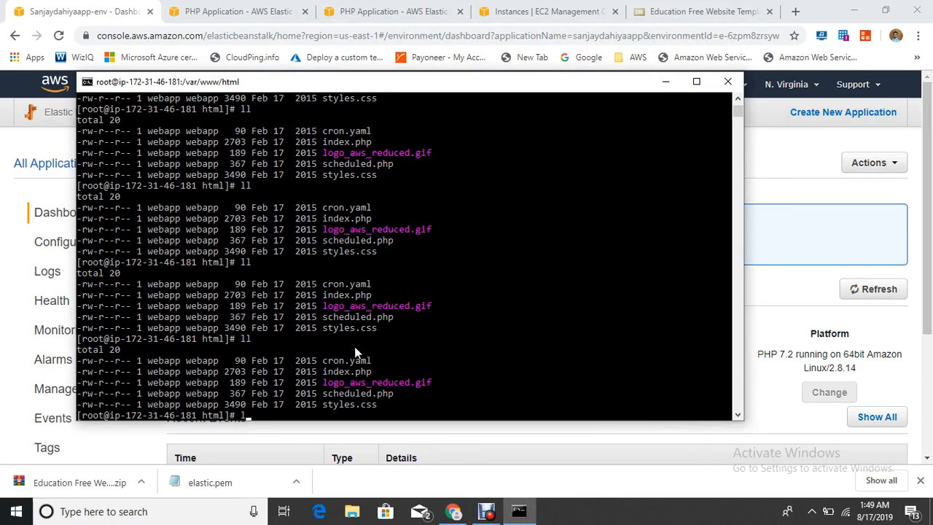
Step: Go to the home directory, return to /var/www/html, and list the web root's files again
type("cd")
key("Return")
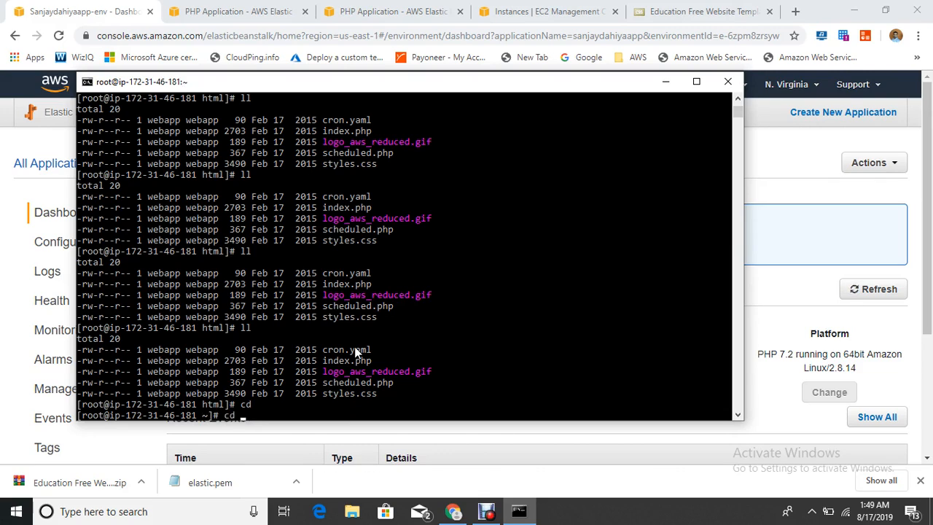
type("cd -")
key("Return")
type("ll")
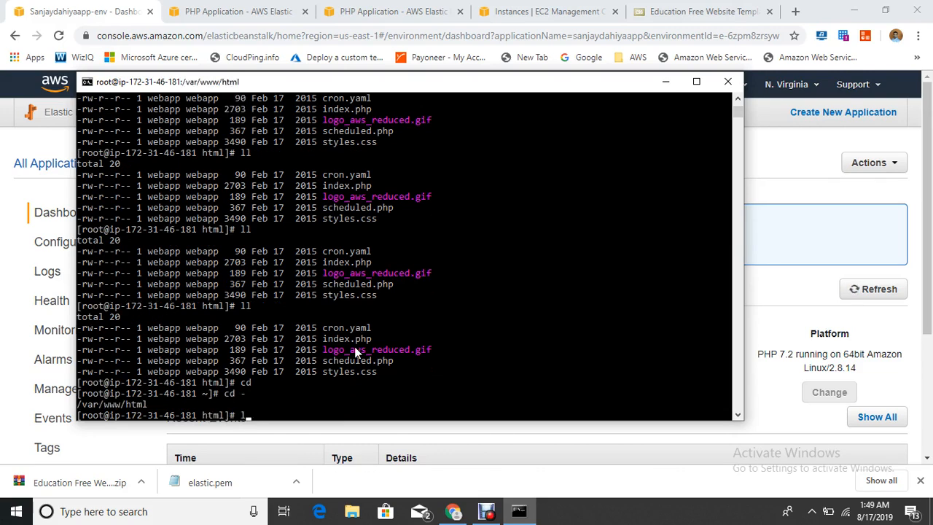
key("Return")
type("ll")
key("Return")
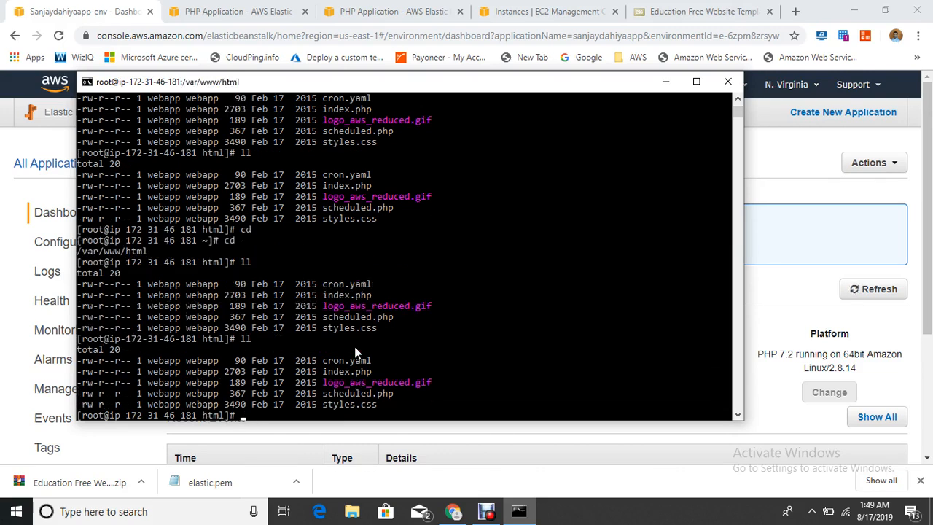
Step: Move the terminal window aside to uncover the environment's status on the dashboard, and list the web root twice more
left_click_drag(315, 86, 576, 80)
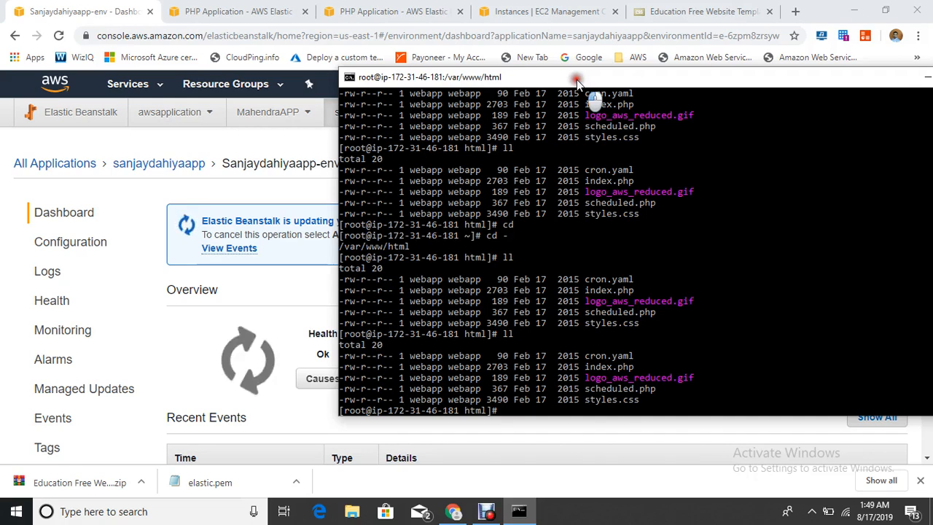
type("ll")
key("Return")
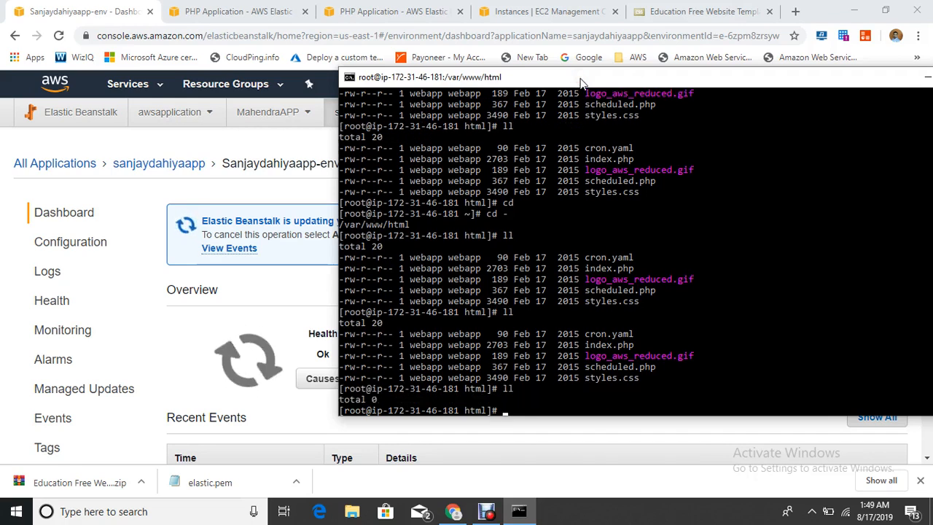
type("ll")
key("Return")
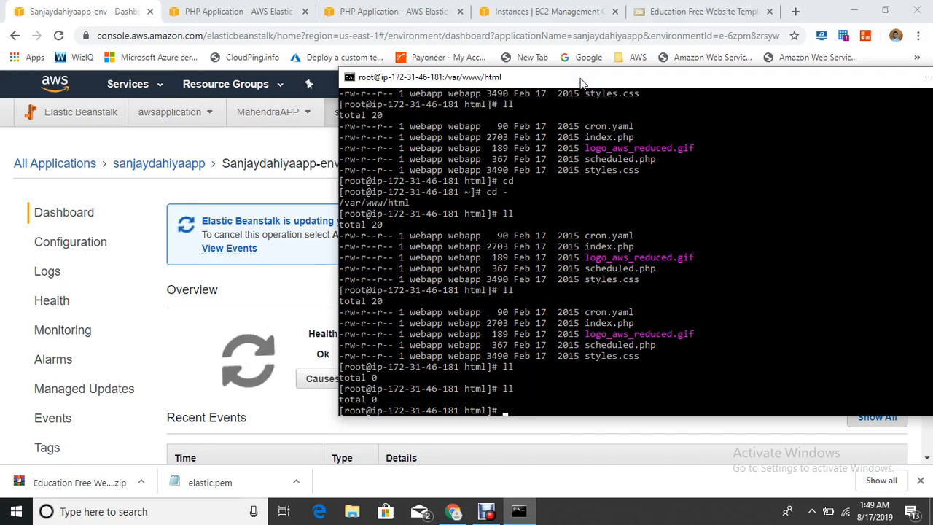
Step: Leave and re-enter /var/www/html, then list its contents until the deployed template's folders can be checked
type("cd")
key("Return")
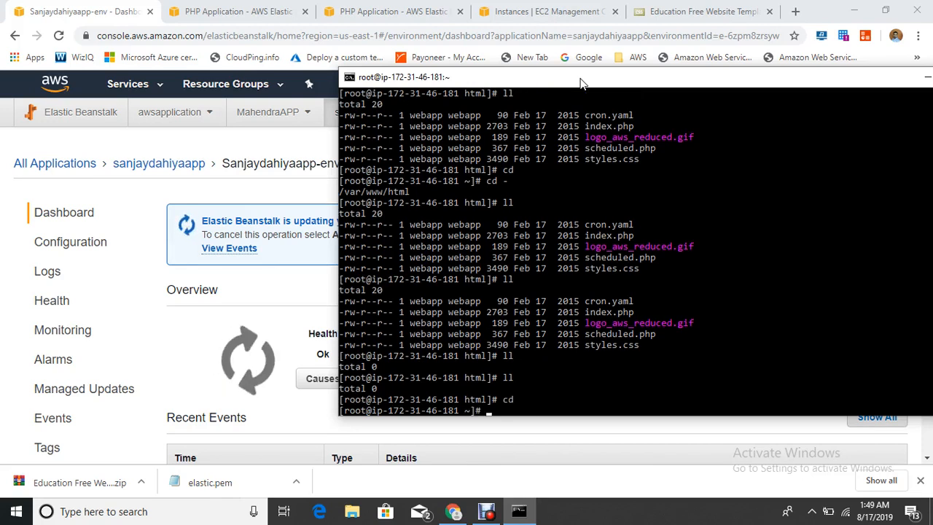
type("cd -")
key("Return")
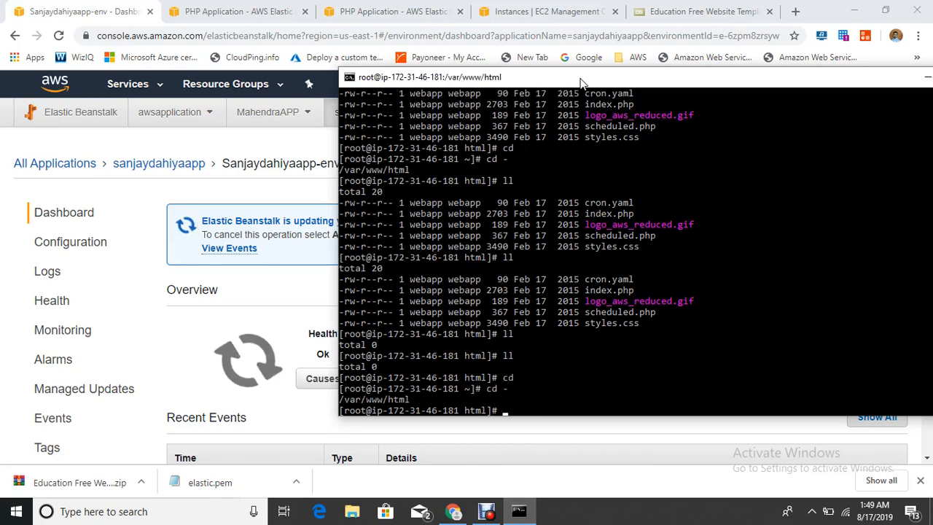
type("ll")
key("Return")
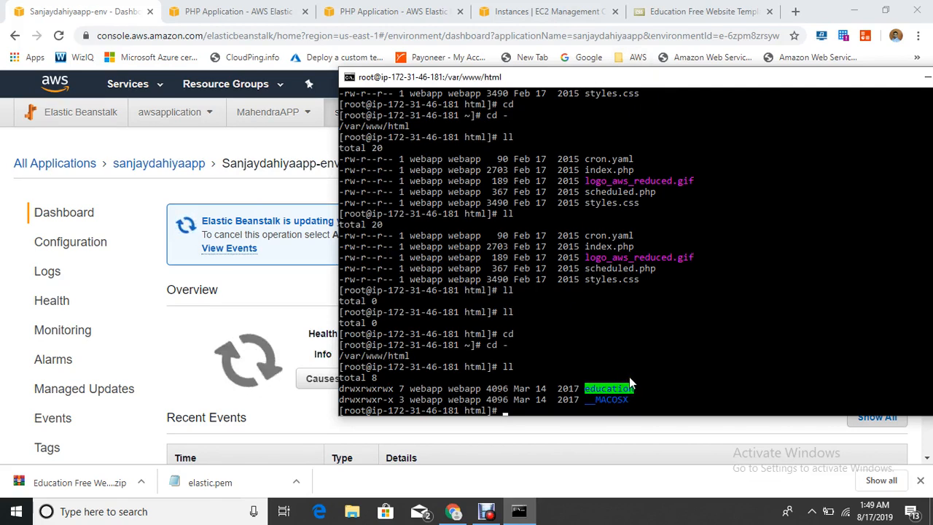
type("ll")
key("Return")
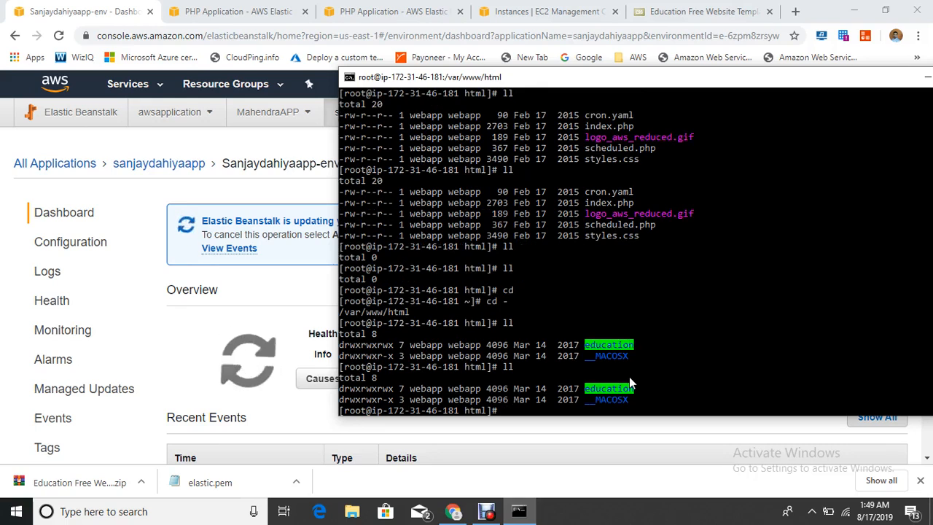
type("ll")
key("Return")
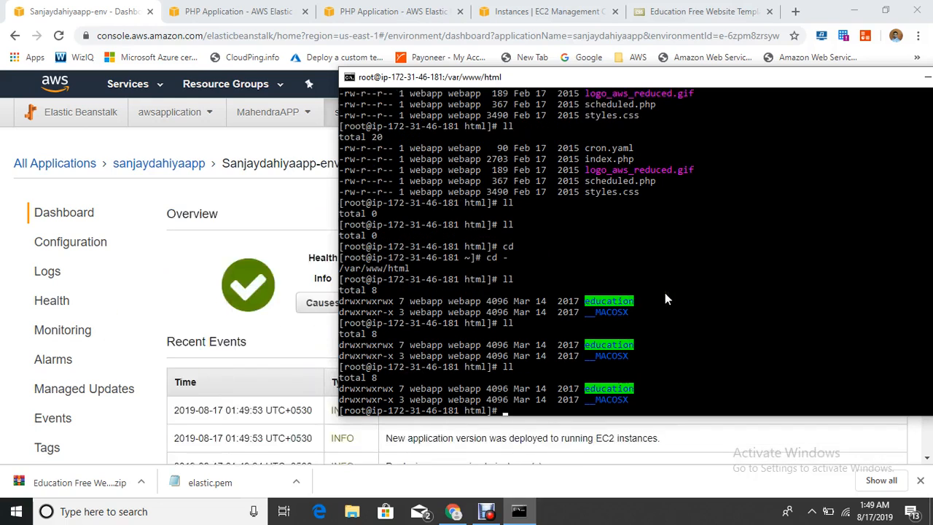
key("Return")
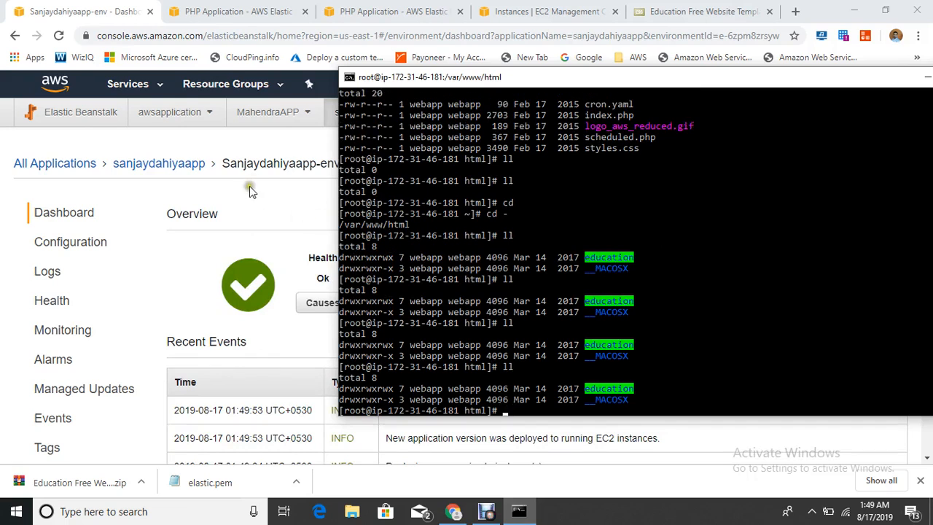
Step: Open the environment's URL from its dashboard to check the deployed site, then return to the dashboard
left_click(269, 152)
left_click(566, 168)
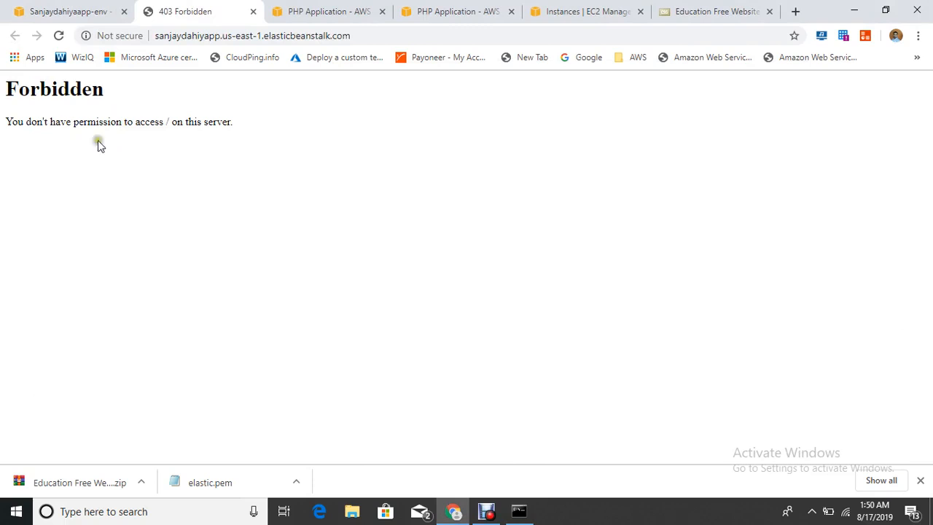
left_click(58, 11)
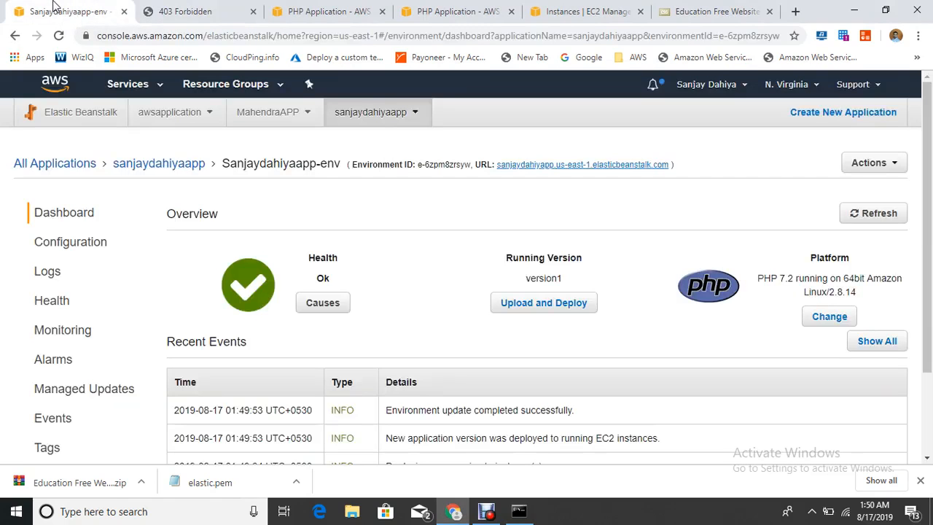
Step: Switch to the terminal and copy the folder name education from the latest listing
left_click(519, 510)
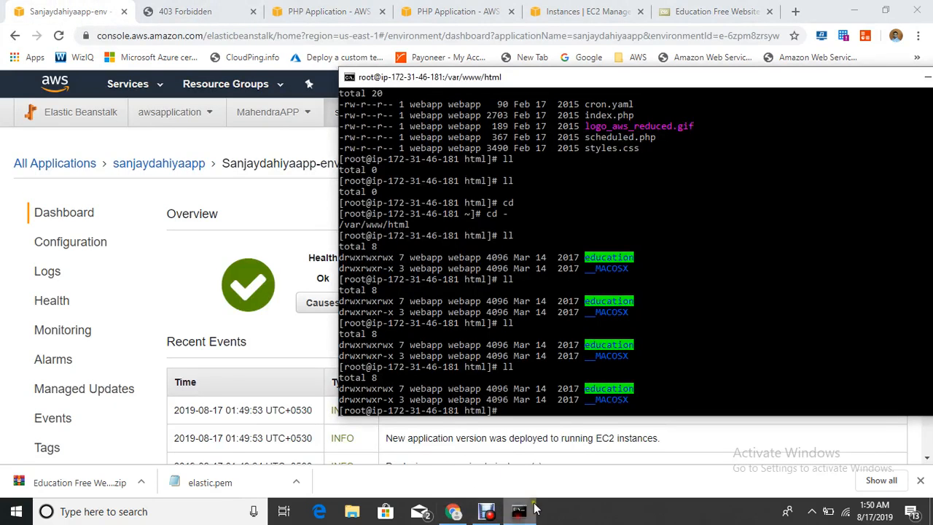
left_click_drag(583, 392, 632, 396)
right_click(633, 396)
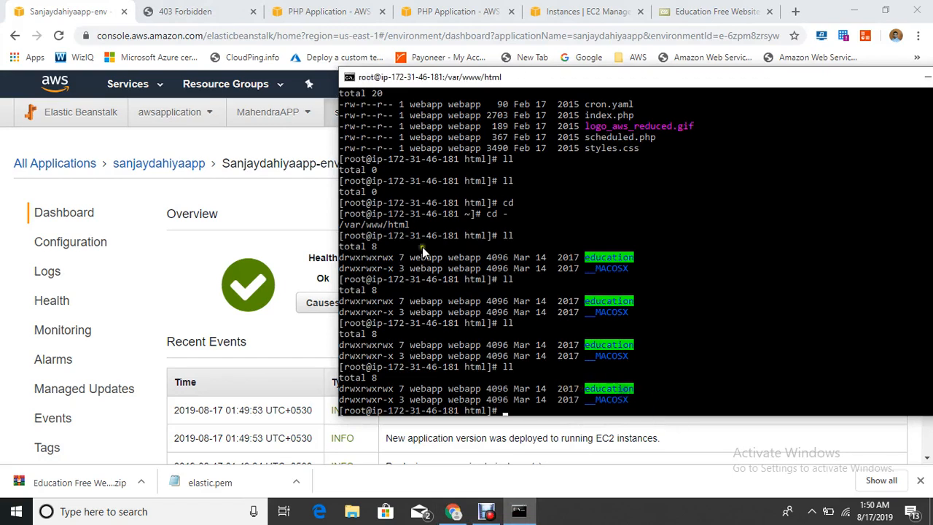
Step: In the browser, add /education to the environment's site address and load the deployed template
left_click(189, 11)
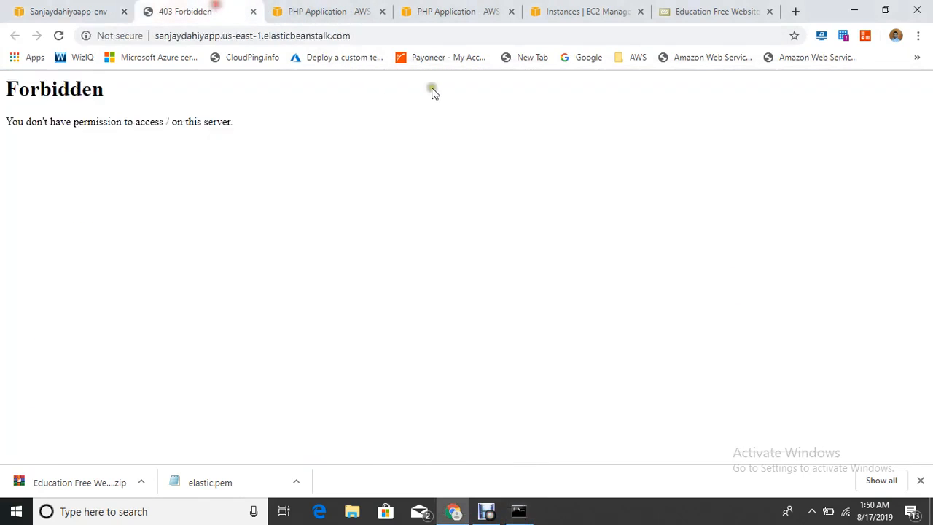
left_click(380, 35)
left_click(380, 35)
type("/")
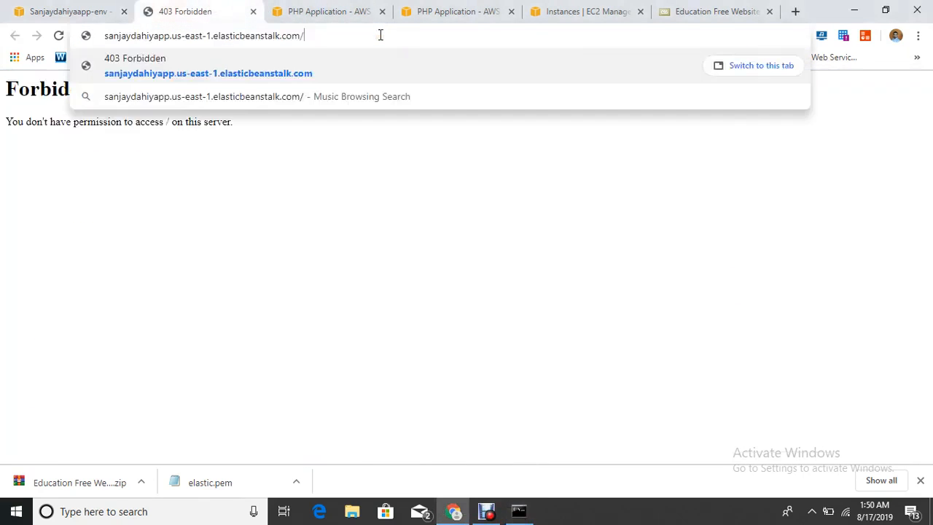
type("education")
key("Return")
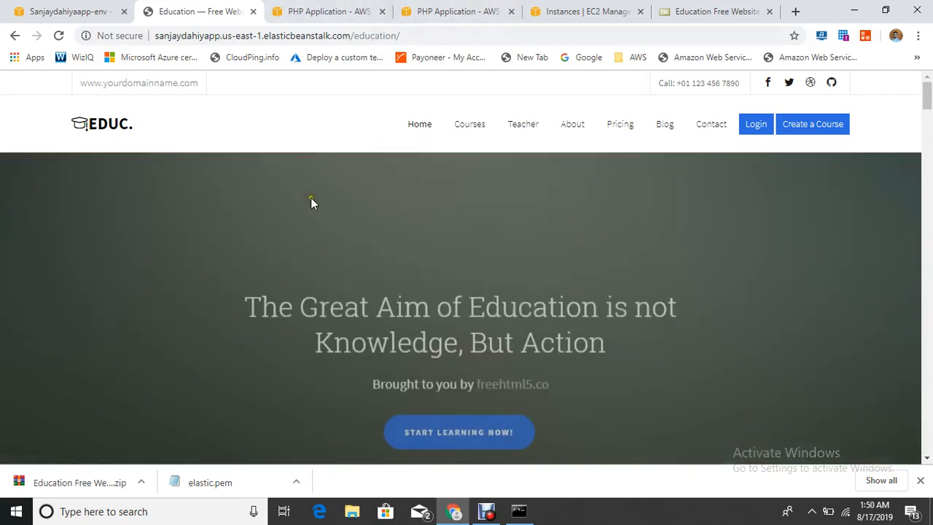
Step: Open the environment's root URL again to check what it serves, then return to the dashboard
left_click(62, 11)
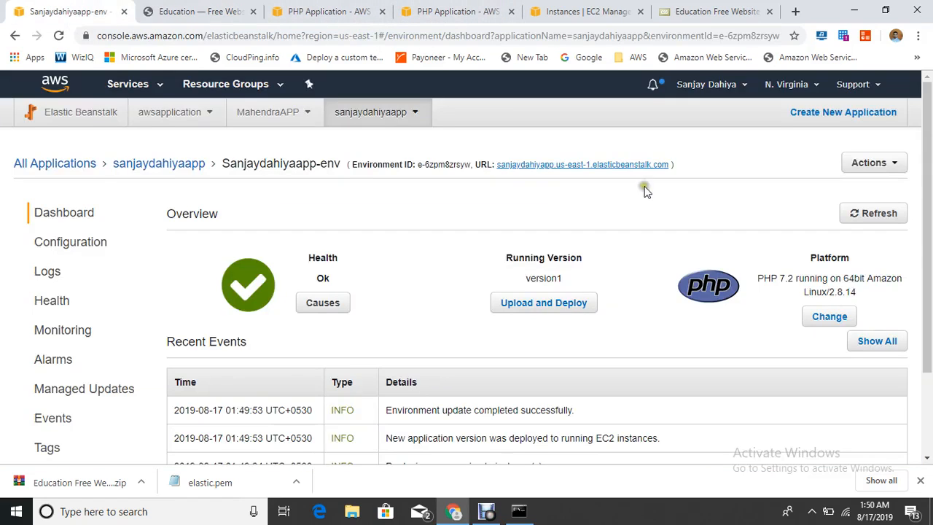
left_click(594, 170)
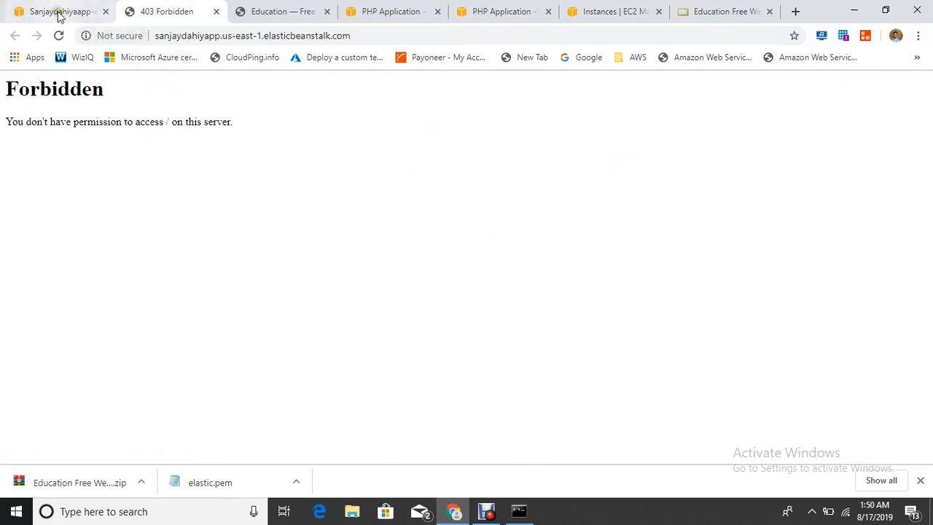
left_click(59, 11)
Step: Go up to the list of all applications and reopen the environment running version1
left_click(170, 168)
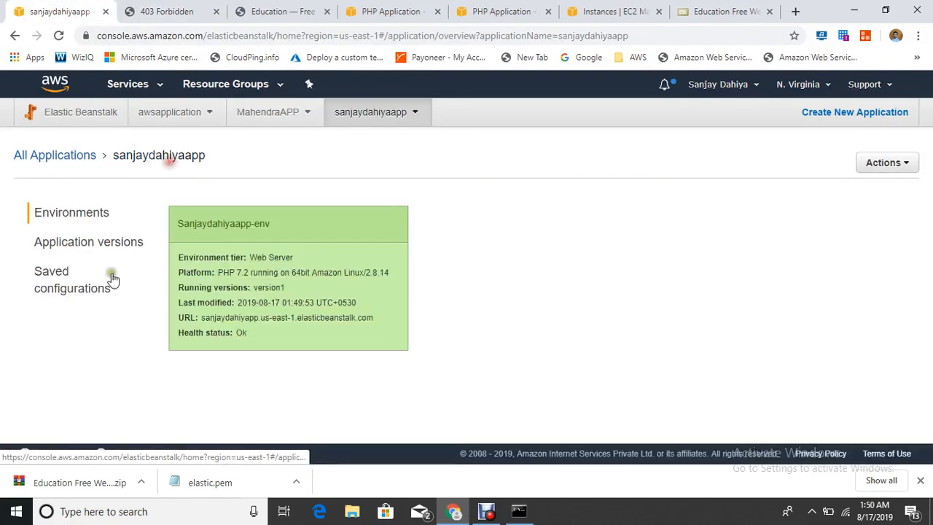
left_click(85, 164)
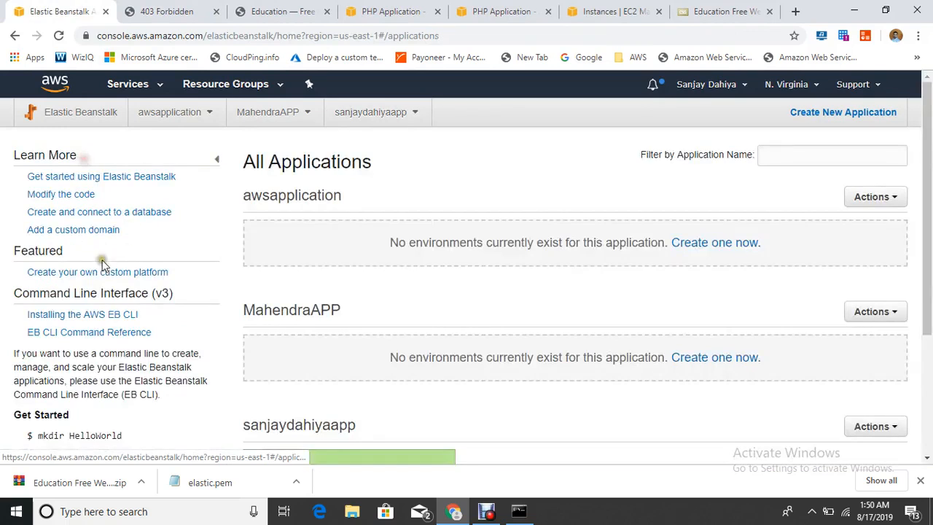
scroll(492, 402, "down", 3)
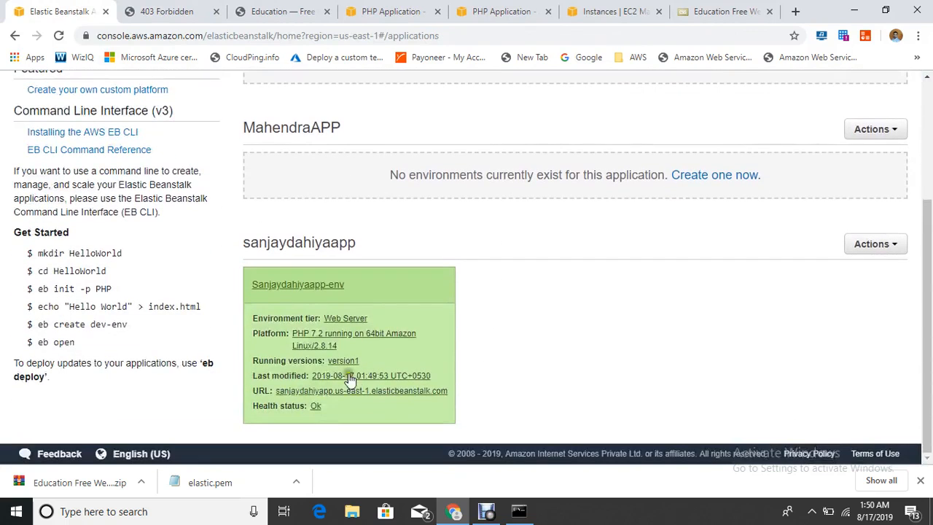
left_click(314, 295)
Step: In the environment's software configuration, set the document root to the deployed education folder and apply the change
left_click(71, 241)
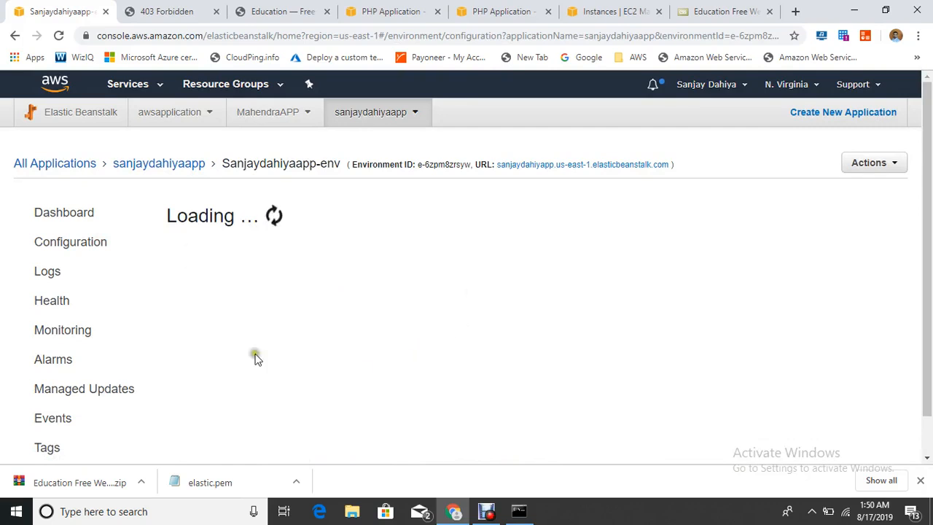
scroll(272, 302, "down", 2)
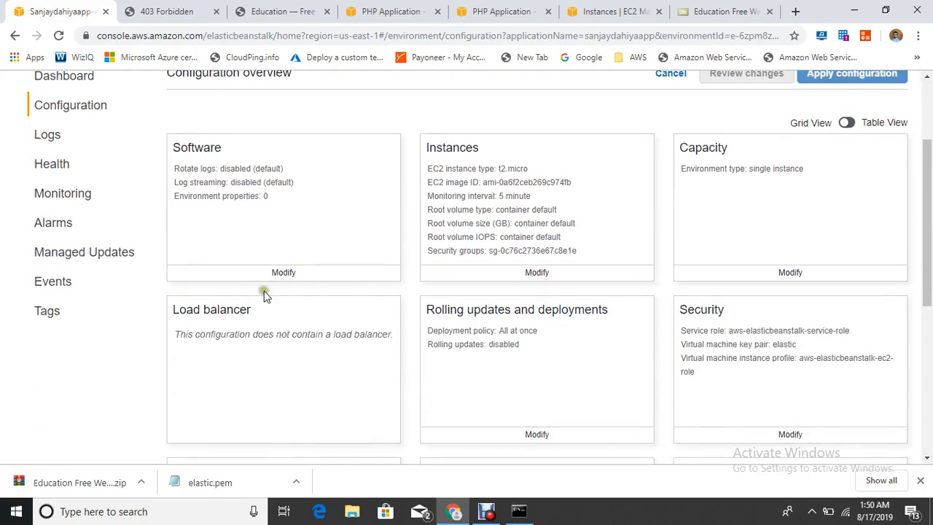
left_click(283, 273)
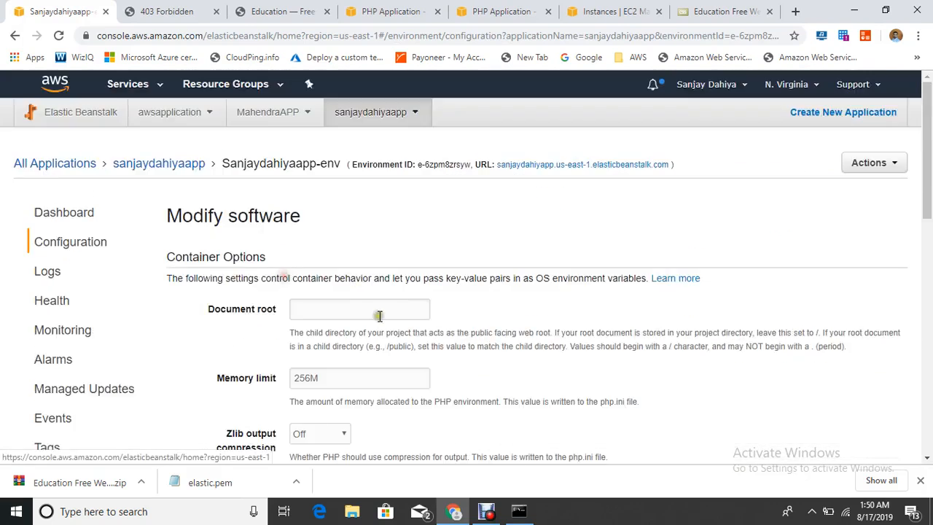
left_click(339, 312)
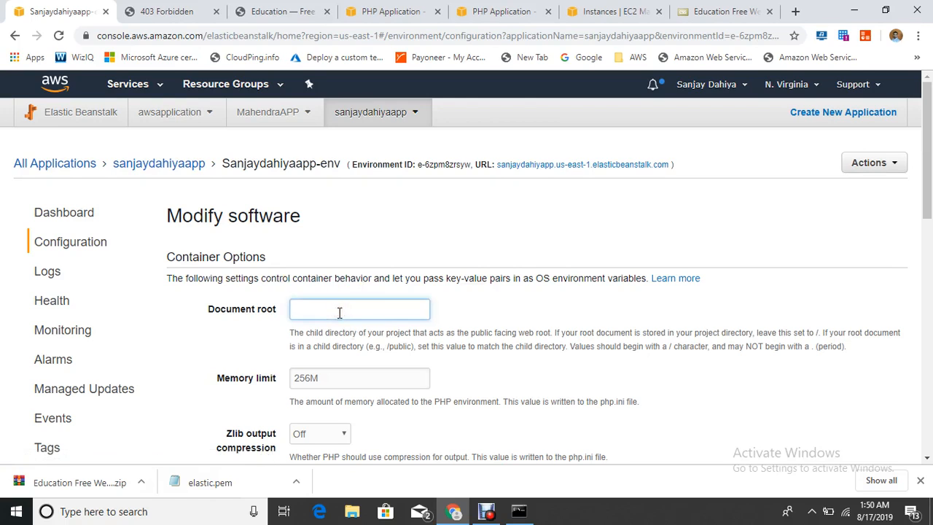
scroll(437, 313, "down", 15)
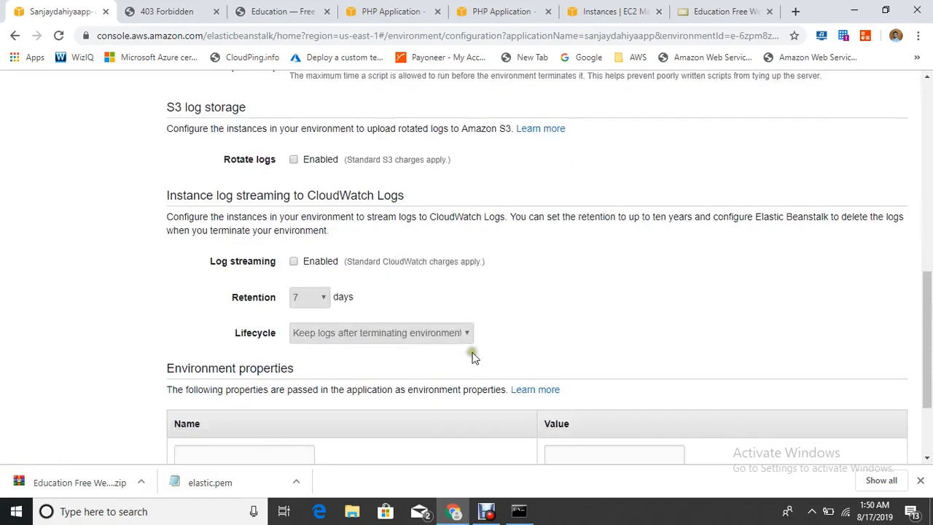
left_click(873, 400)
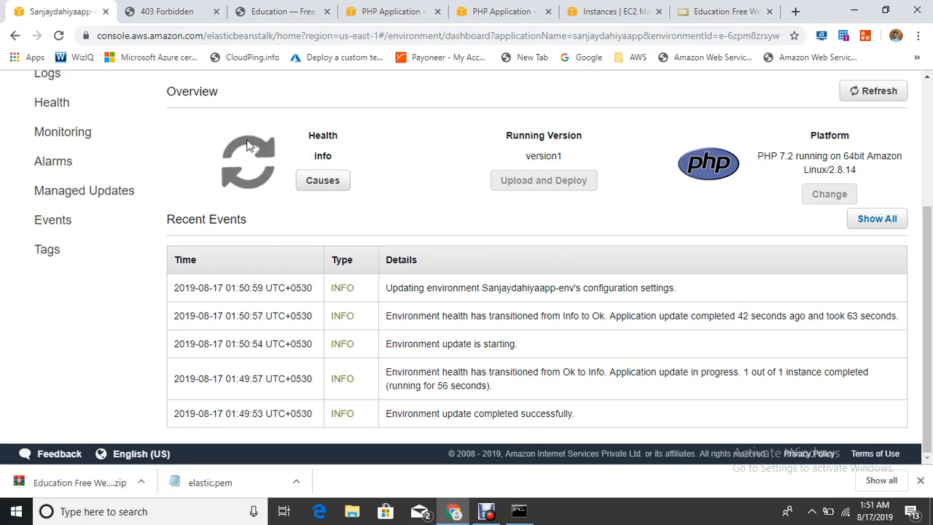
scroll(250, 141, "up", 3)
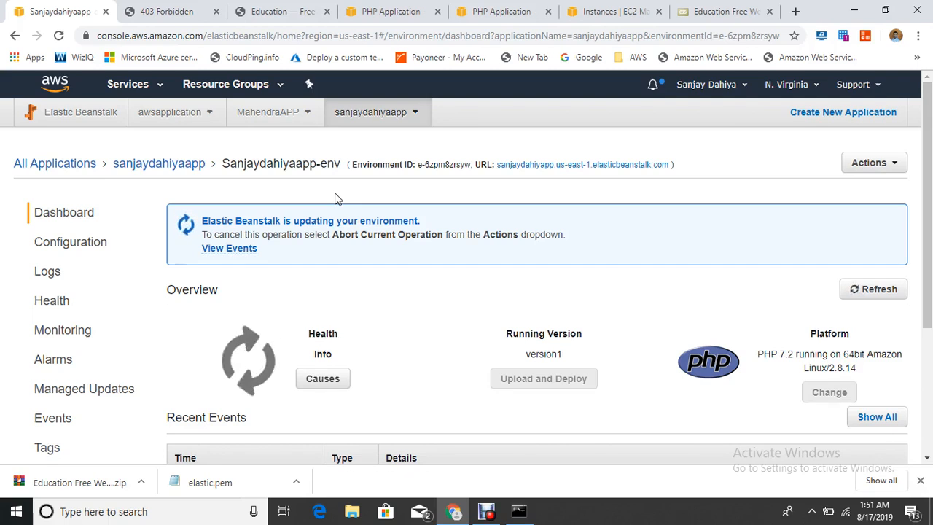
left_click(485, 511)
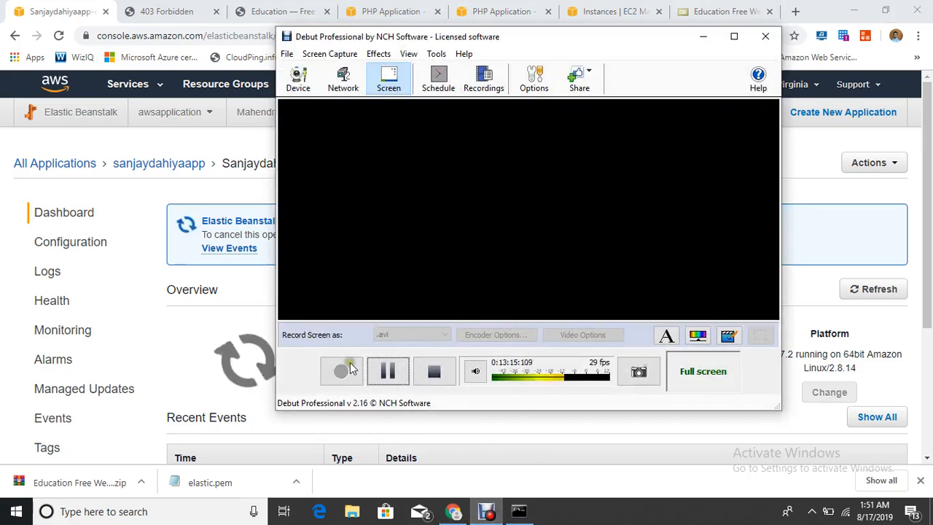
left_click(388, 371)
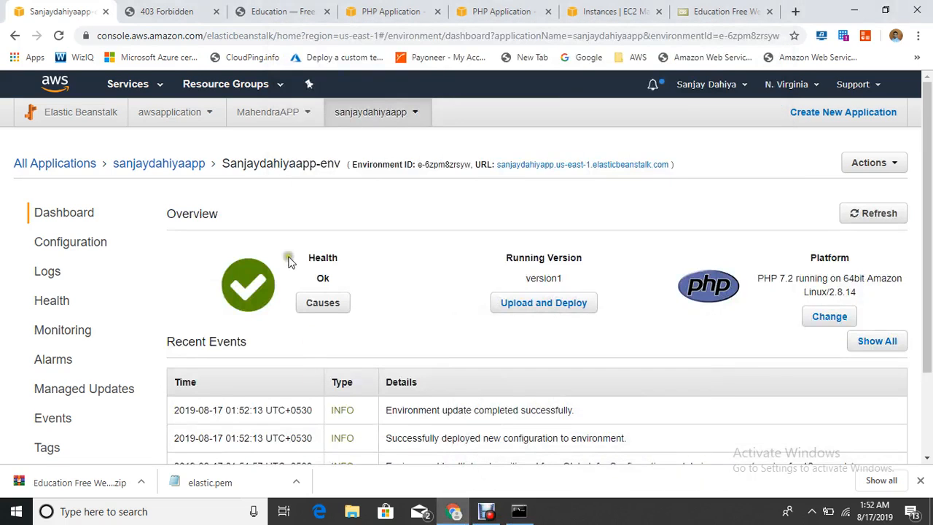
Step: Open the environment's root URL and look over the home page it serves down to the course categories
left_click(590, 164)
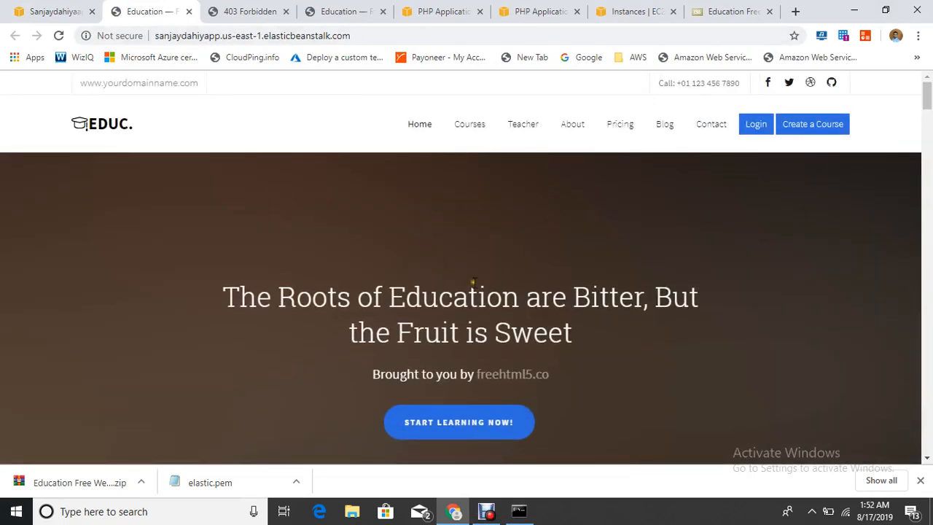
scroll(426, 202, "down", 2)
scroll(433, 217, "up", 2)
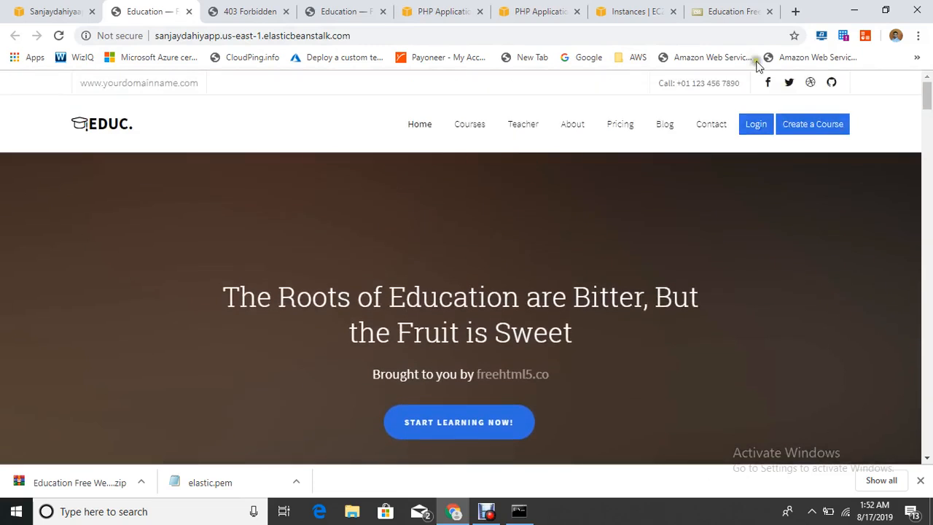
scroll(347, 297, "down", 7)
scroll(348, 297, "up", 6)
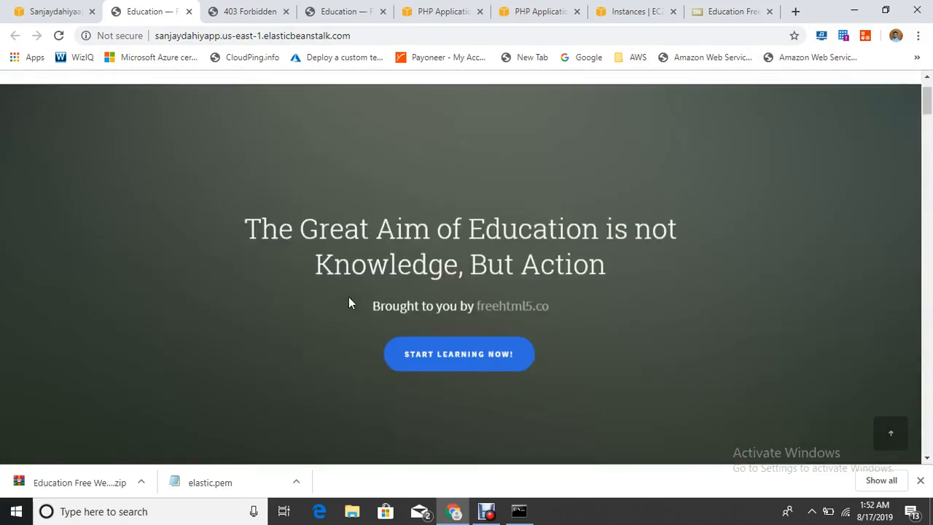
scroll(348, 298, "down", 2)
scroll(348, 297, "down", 4)
scroll(348, 302, "up", 5)
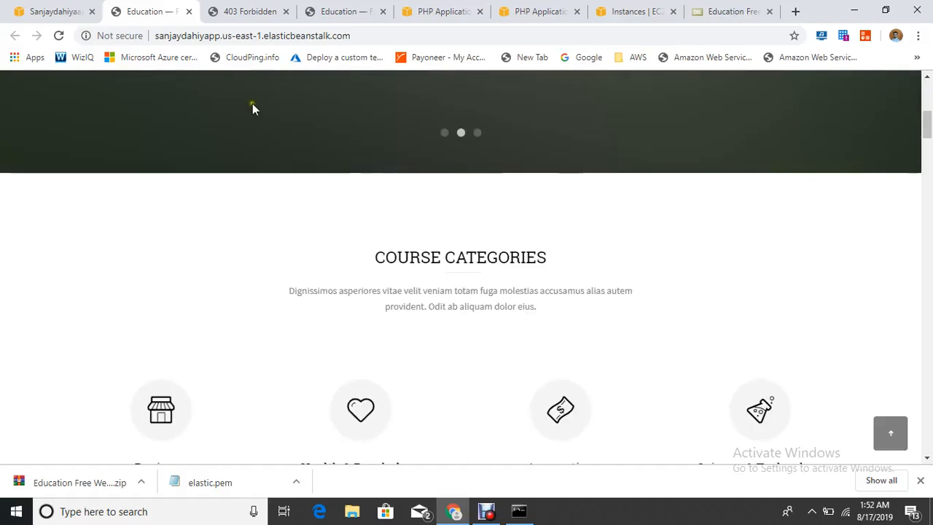
Step: Find Route 53 by searching the services for route, and open the record sets of the existing public hosted zone
left_click(45, 11)
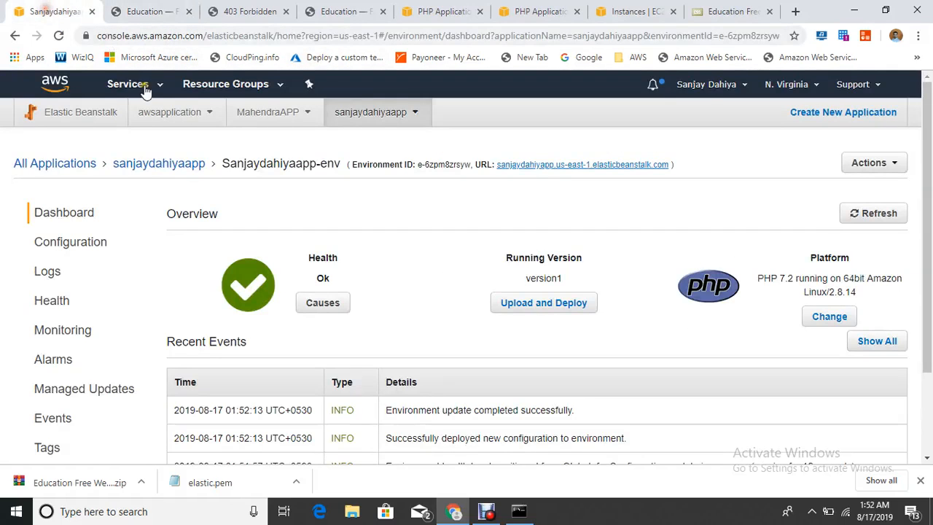
left_click(128, 84)
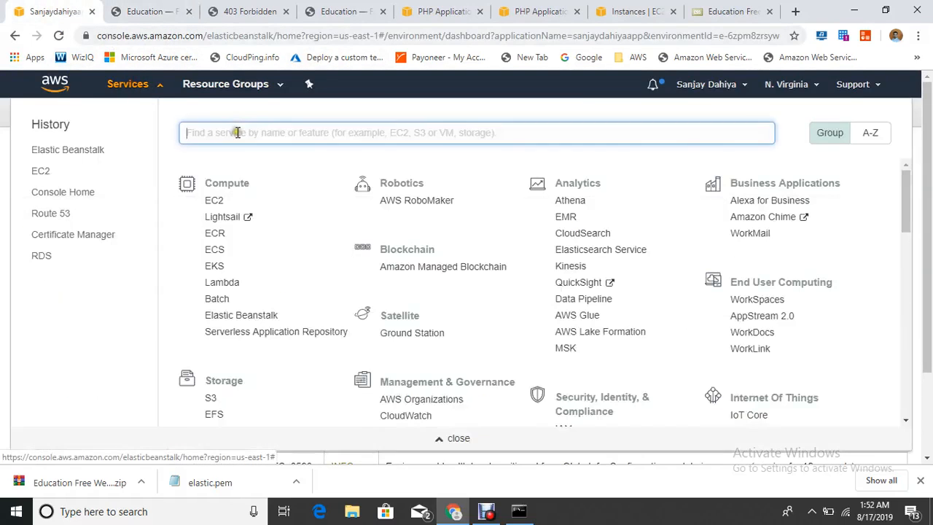
type("r")
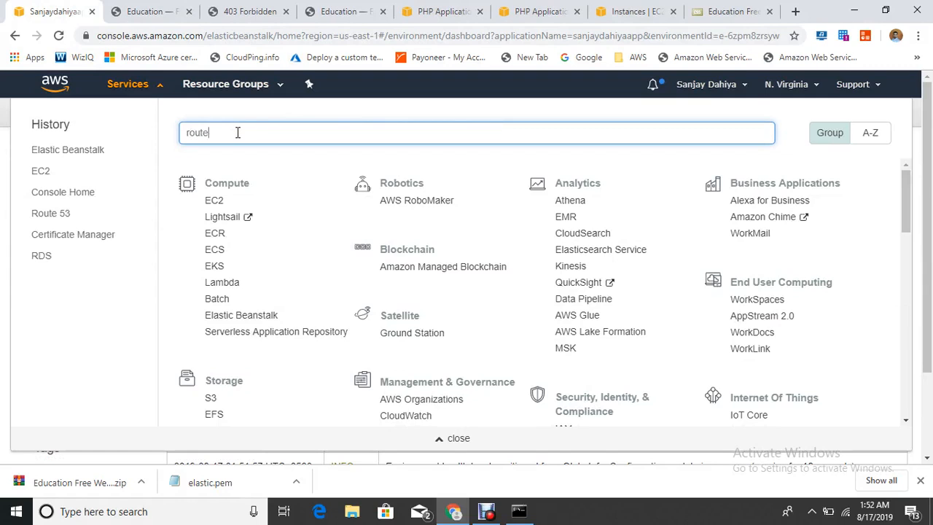
type("oute")
left_click(239, 174)
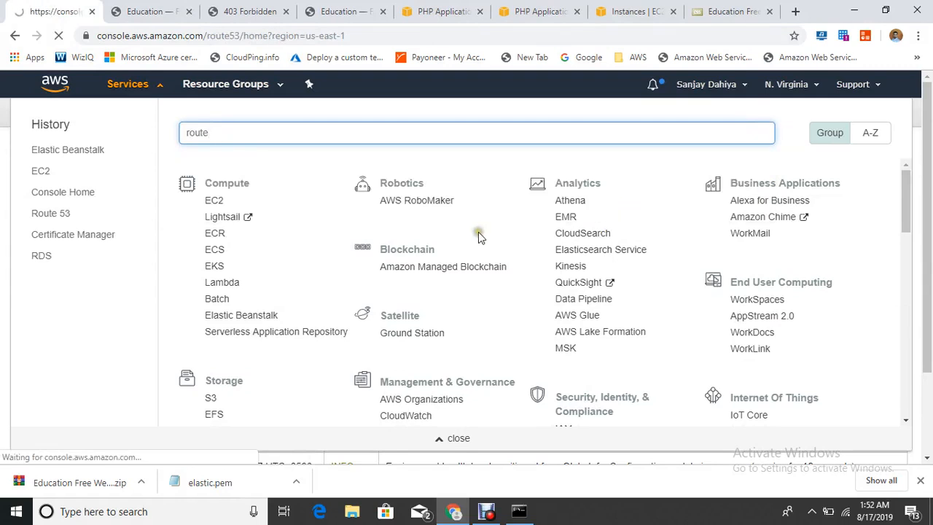
left_click(149, 11)
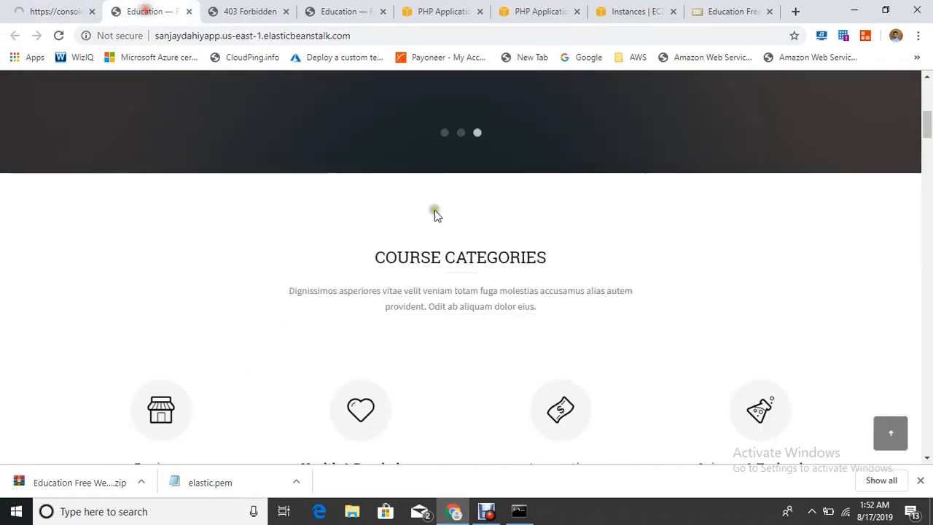
left_click(44, 10)
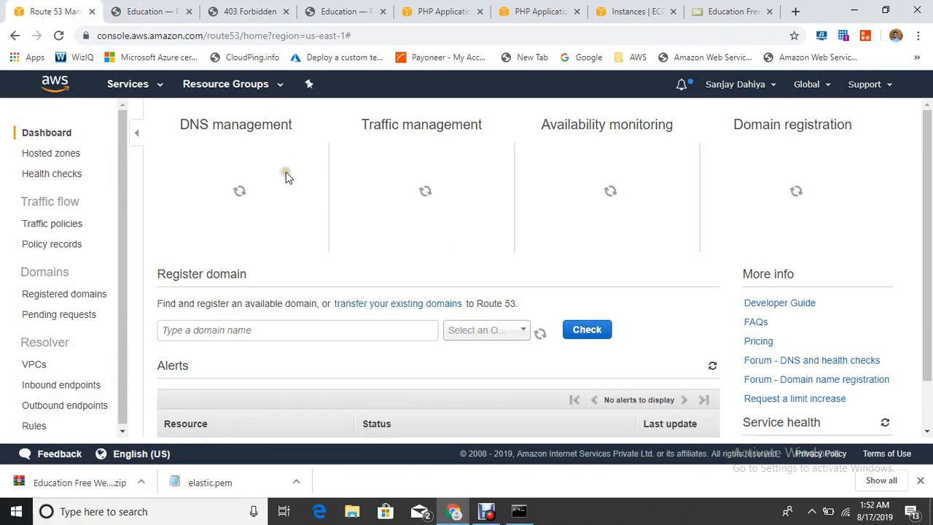
left_click(236, 204)
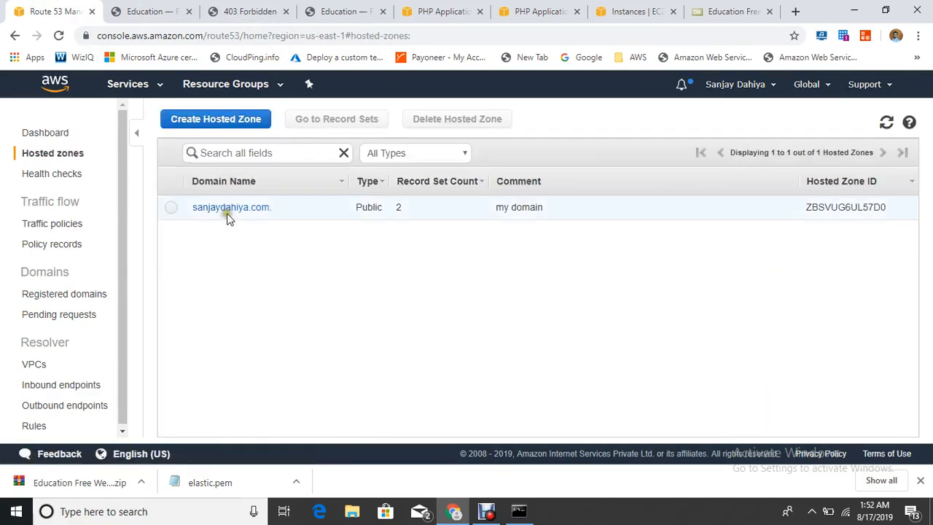
left_click(226, 211)
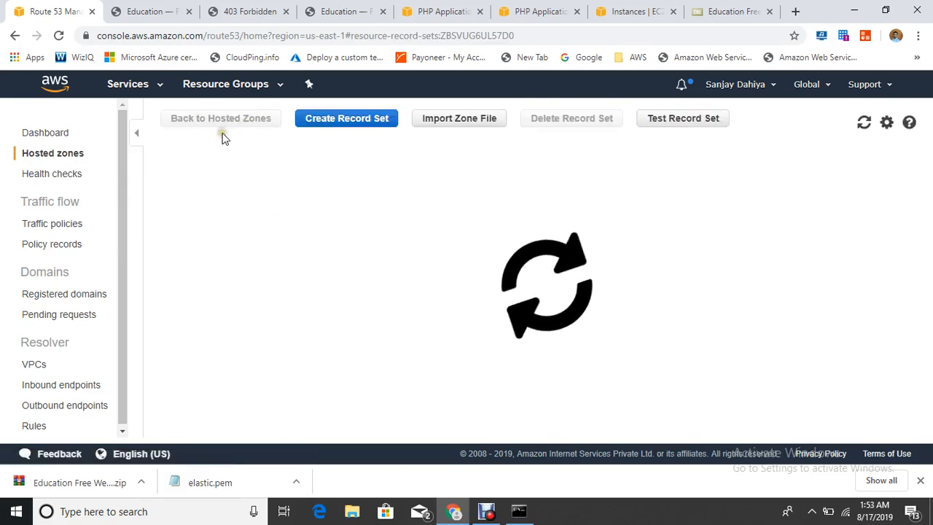
Step: Create a www A – IPv4 address alias record targeting the Elastic Beanstalk environment, and refresh the record list
left_click(335, 121)
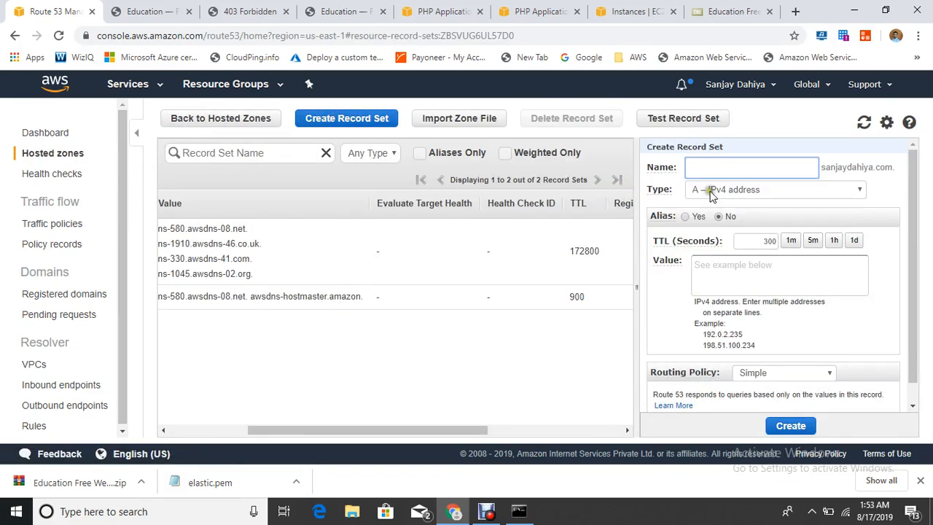
left_click(719, 167)
type("www")
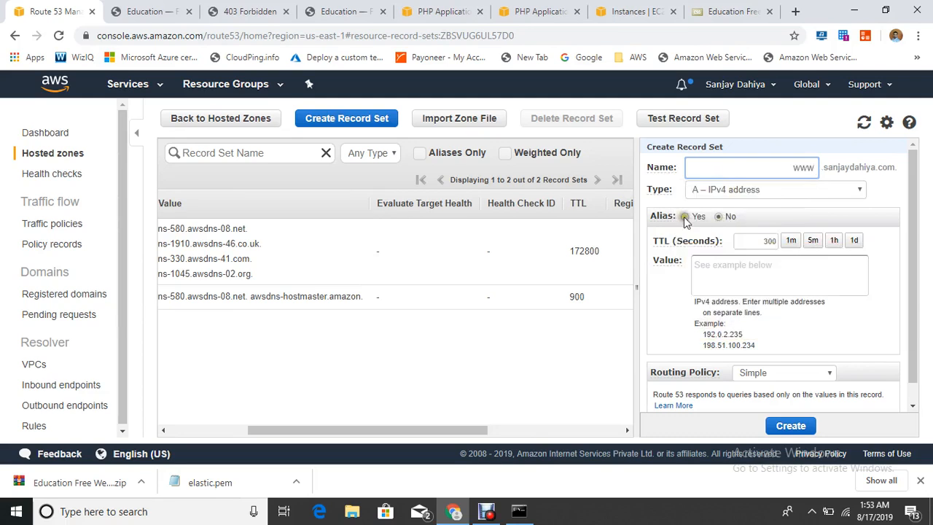
left_click(685, 216)
left_click(776, 241)
scroll(807, 312, "down", 2)
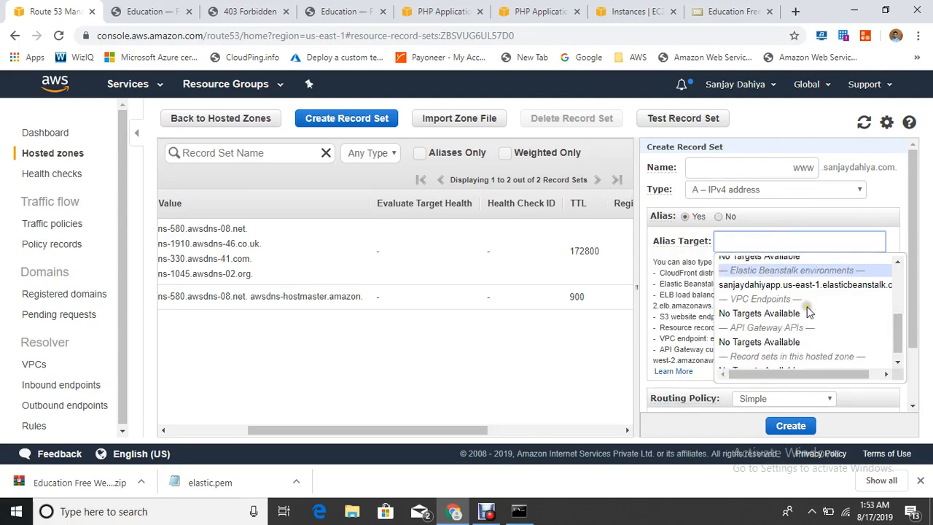
left_click(808, 285)
left_click(802, 427)
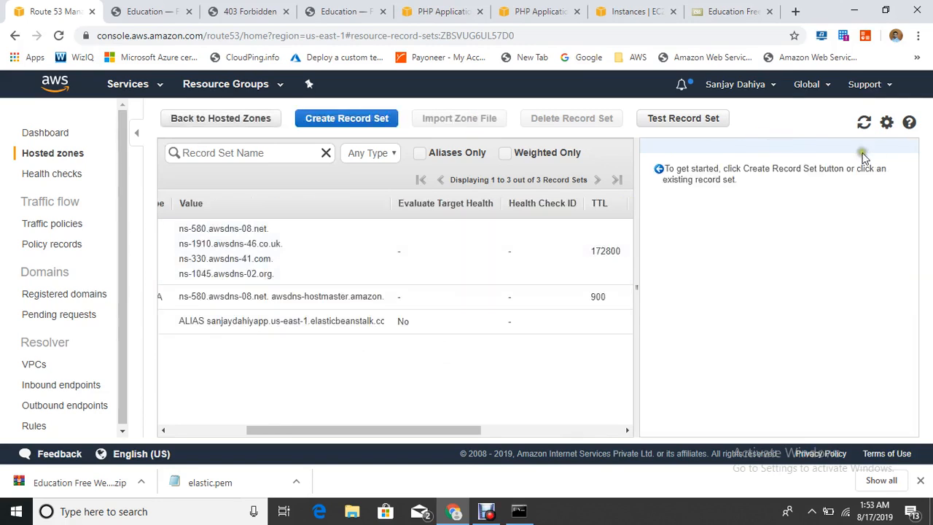
left_click(862, 123)
Step: Load the custom domain's www address in the browser tab showing the deployed site, and reload it once
left_click(146, 11)
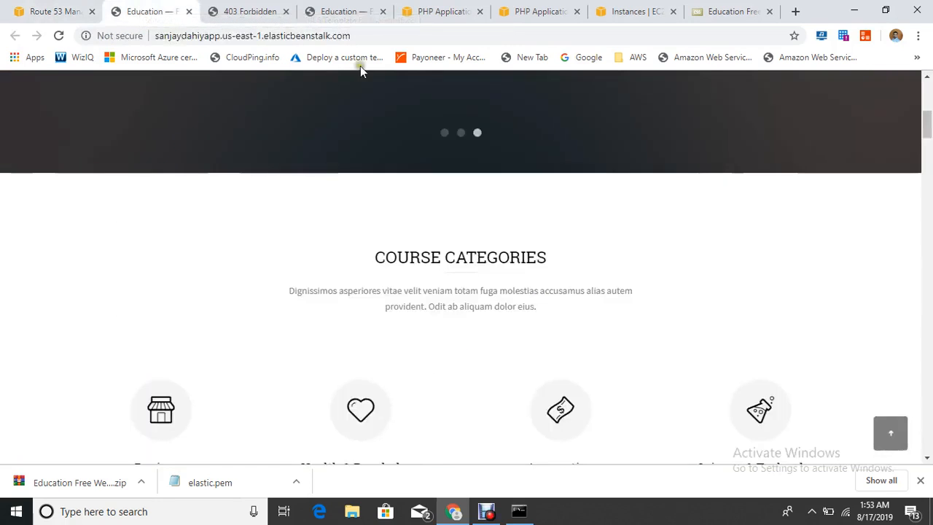
left_click(373, 35)
key("ctrl+a")
type("www")
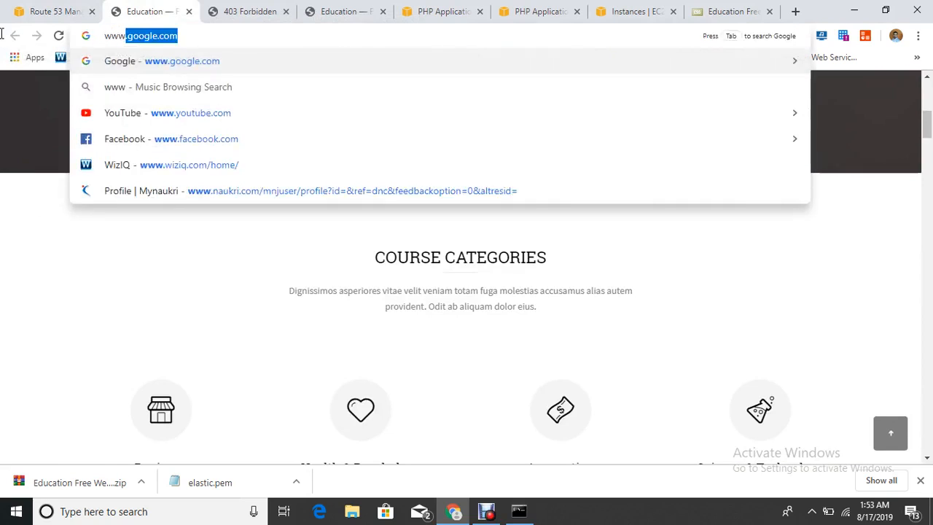
type(".sanjay")
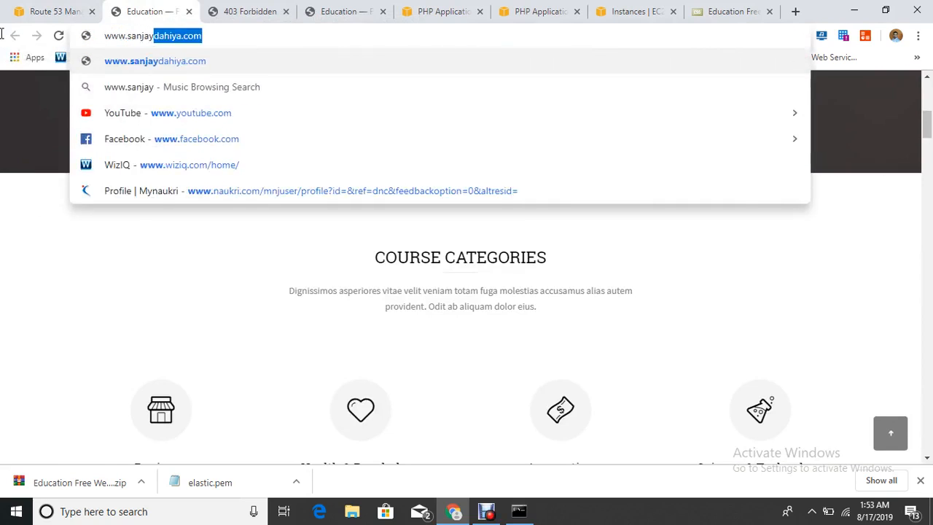
key("Return")
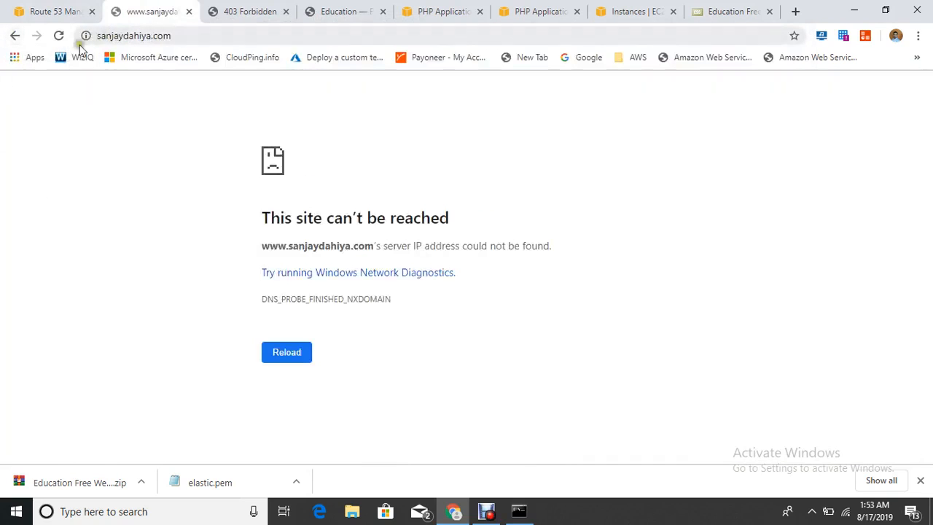
left_click(57, 36)
Step: Return to Elastic Beanstalk by searching the services for elastic, and open the configuration overview of the environment running version1
left_click(62, 8)
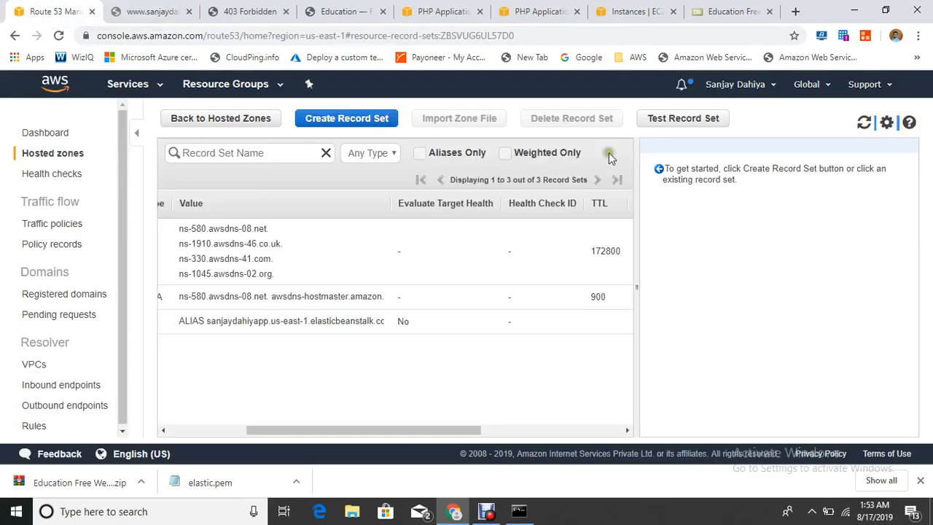
left_click(139, 84)
type("elast")
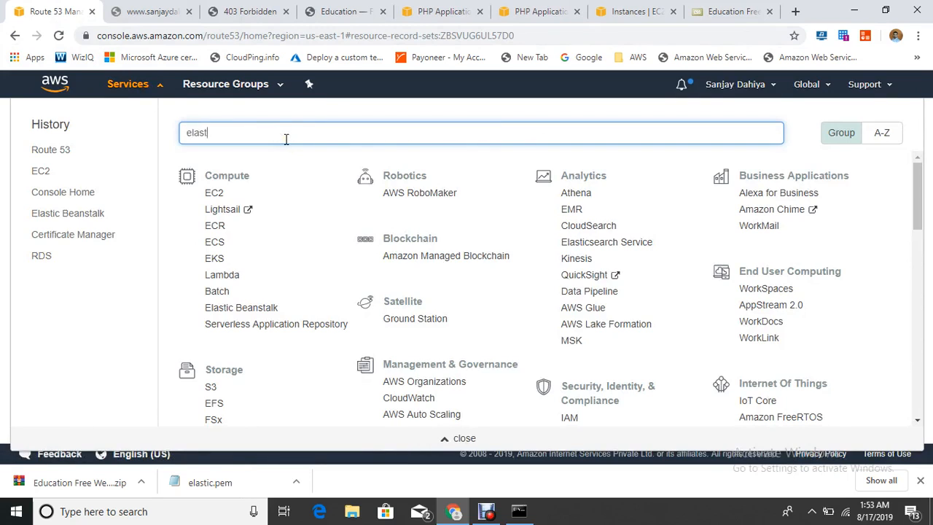
type("ic")
left_click(269, 201)
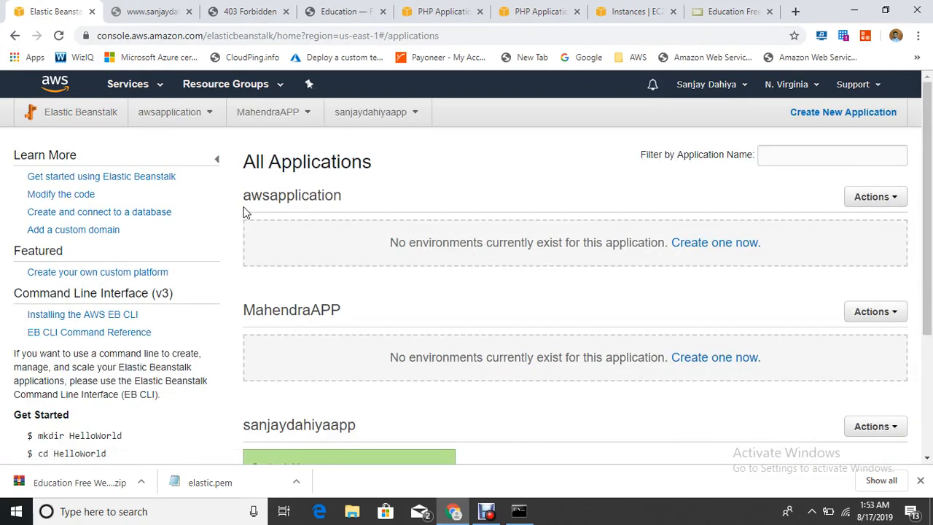
scroll(139, 320, "down", 3)
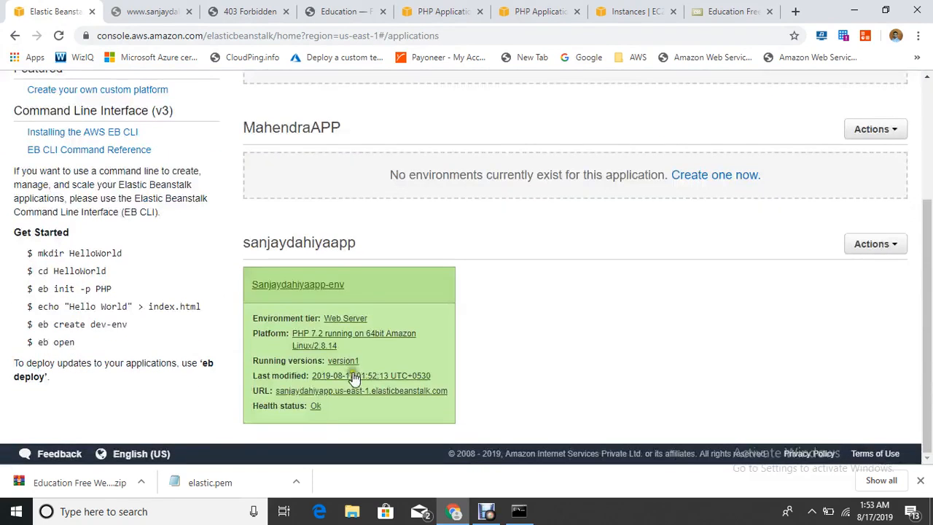
left_click(293, 285)
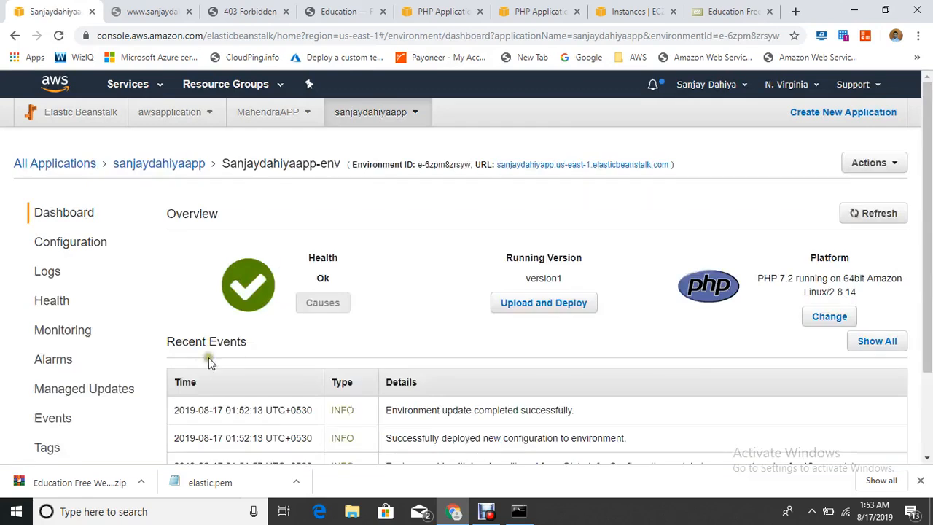
scroll(87, 311, "down", 1)
left_click(75, 174)
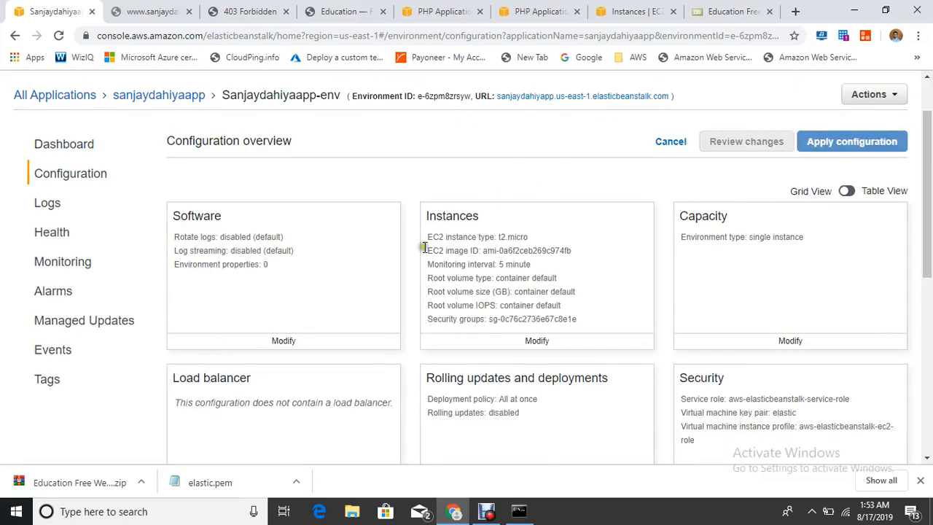
Step: Review the environment's instance settings, including the available instance types and the security groups, and leave them without applying changes
scroll(456, 240, "down", 1)
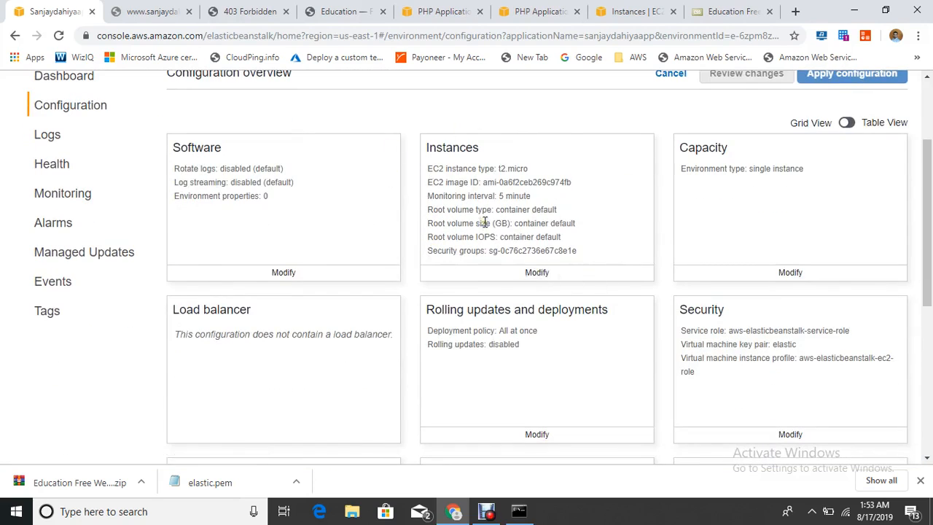
left_click(537, 273)
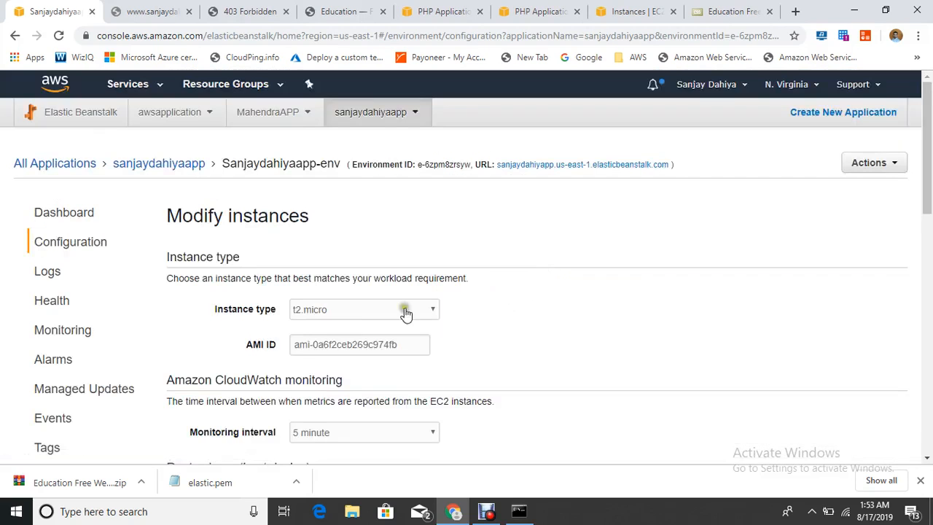
scroll(473, 248, "down", 1)
left_click(412, 241)
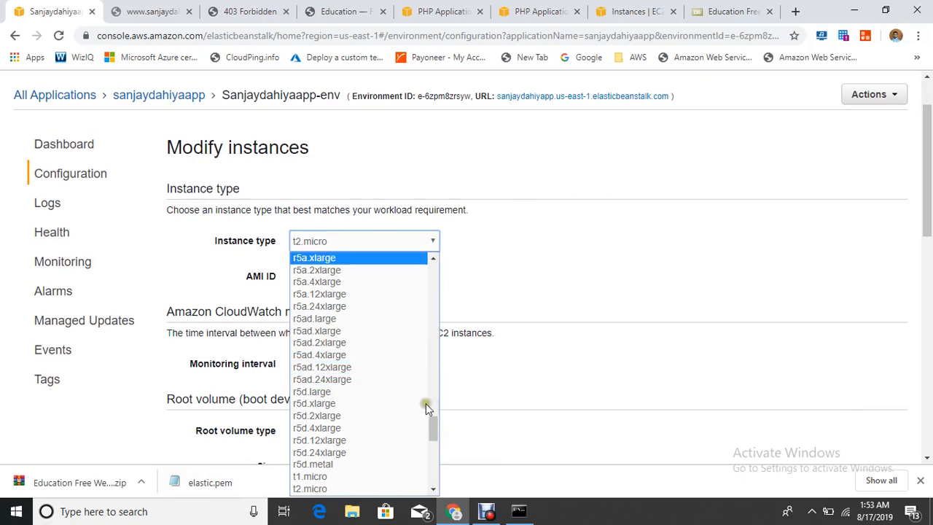
left_click(579, 286)
scroll(320, 253, "down", 2)
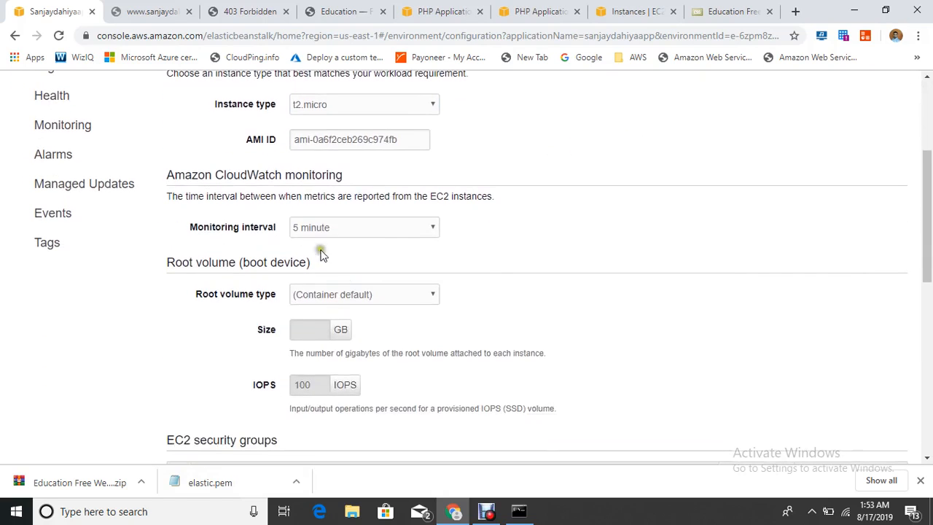
scroll(402, 260, "down", 8)
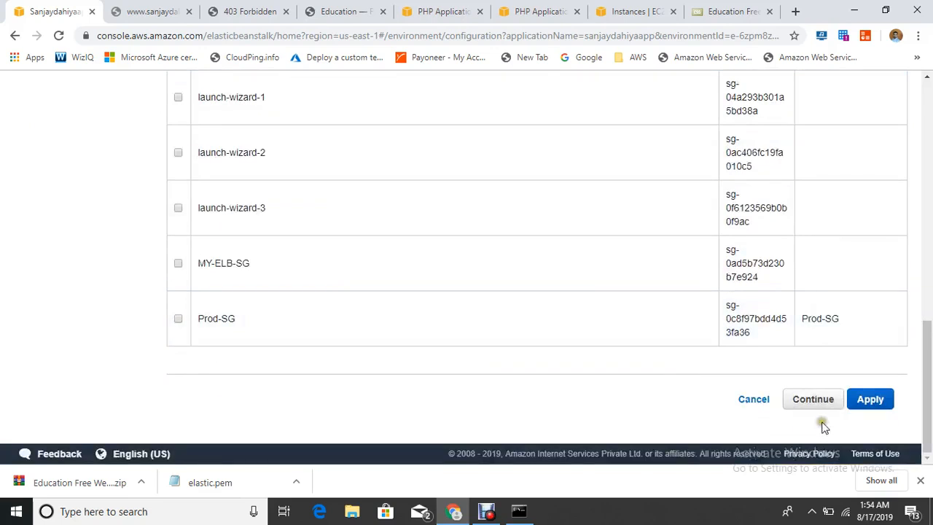
left_click(755, 401)
Step: Review the environment's capacity settings, including the environment type options and time-based scaling, and leave them without applying changes
scroll(546, 321, "down", 2)
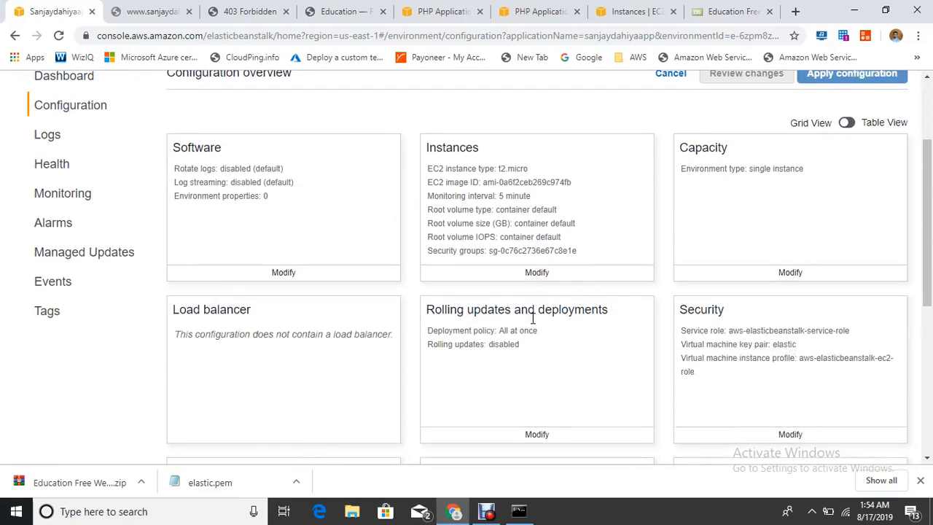
left_click(792, 273)
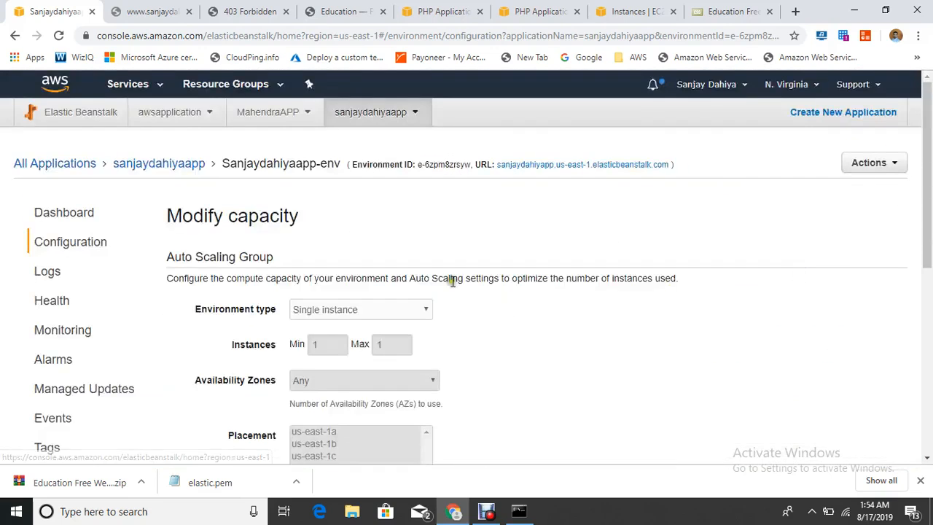
left_click(396, 173)
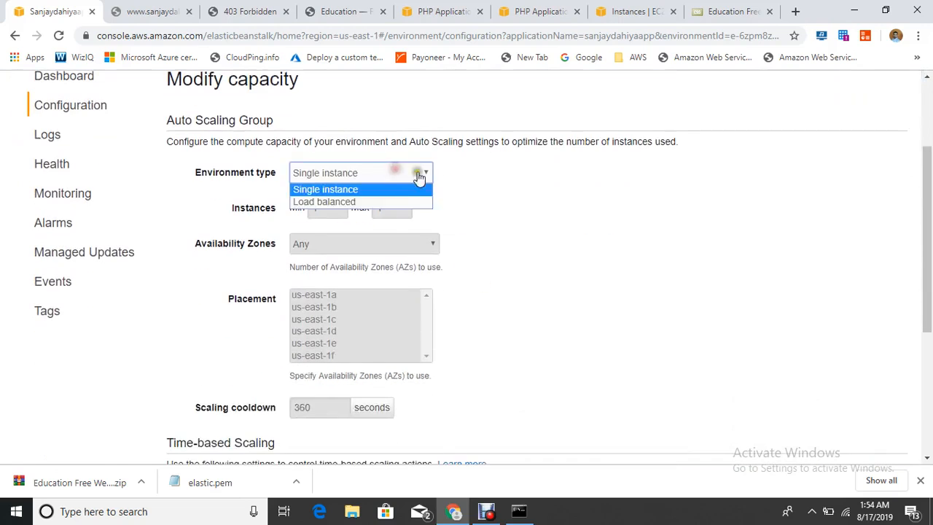
left_click(586, 209)
scroll(328, 264, "down", 3)
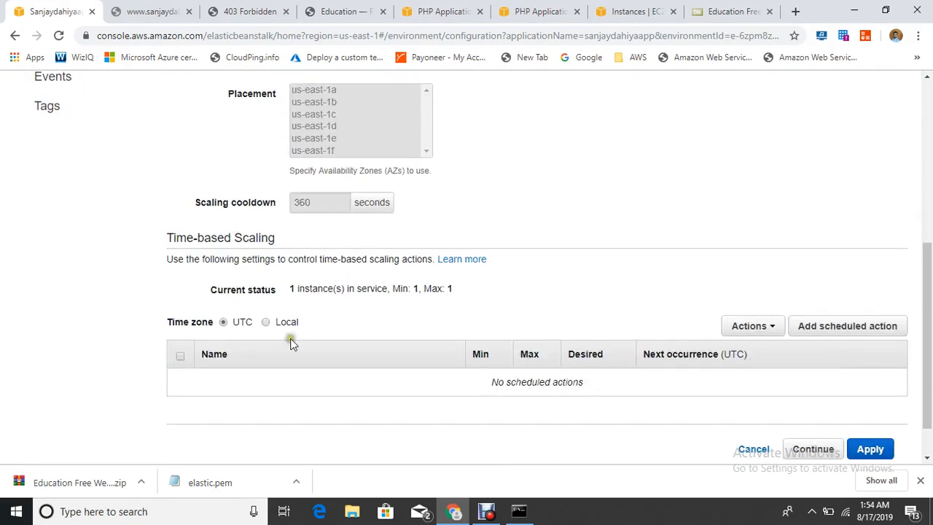
scroll(442, 326, "down", 2)
left_click(736, 399)
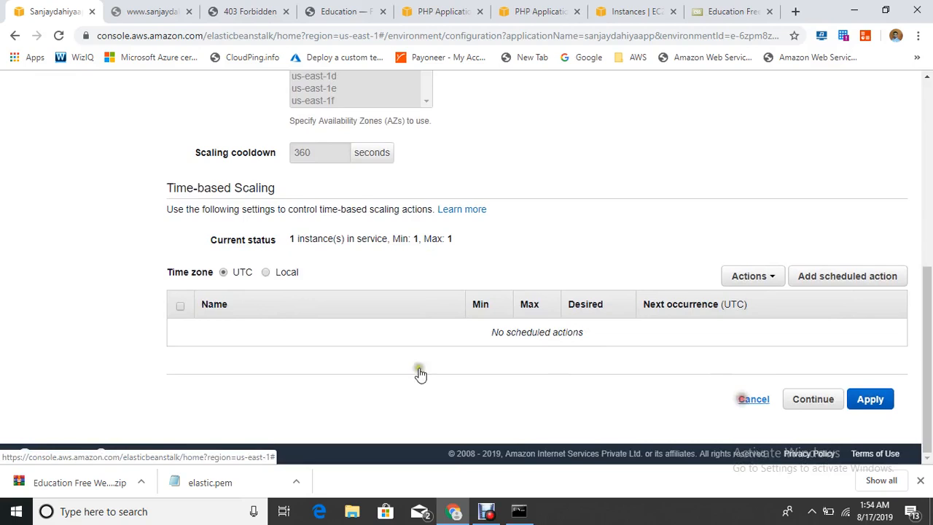
Step: Review the environment's security settings without applying changes, and look through the remaining categories of the configuration overview
scroll(379, 319, "down", 2)
scroll(302, 343, "down", 2)
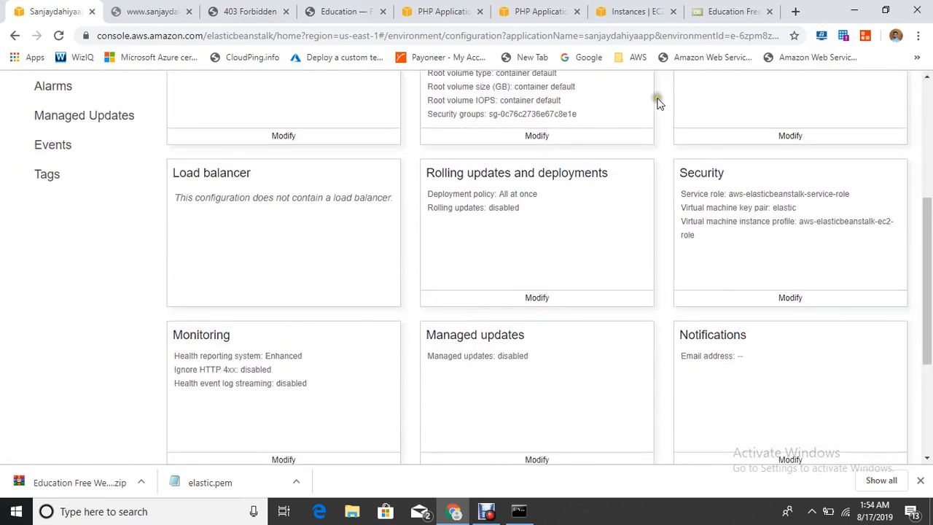
left_click(802, 300)
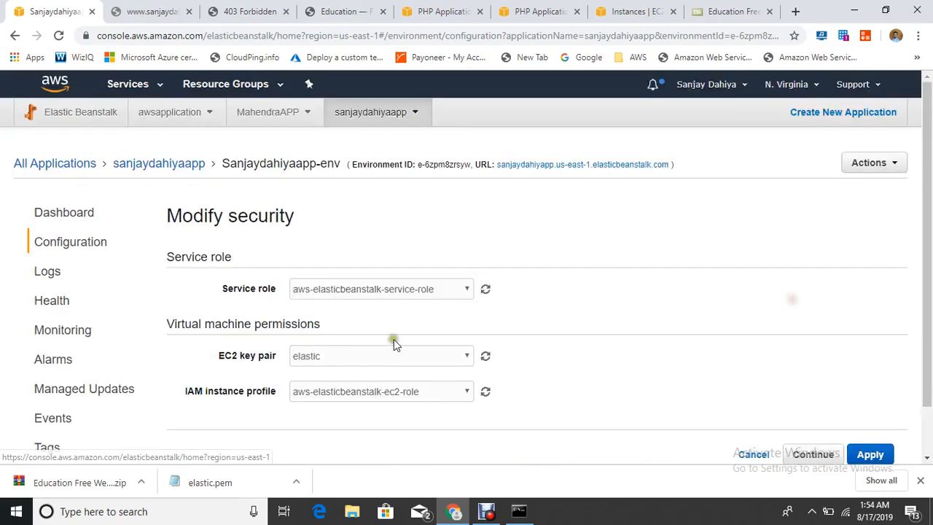
scroll(397, 339, "down", 1)
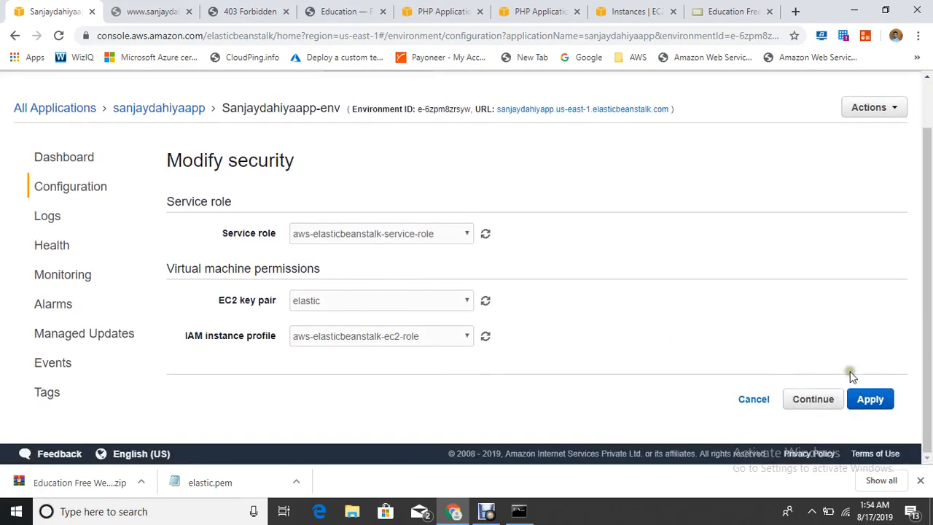
left_click(757, 405)
scroll(440, 327, "down", 5)
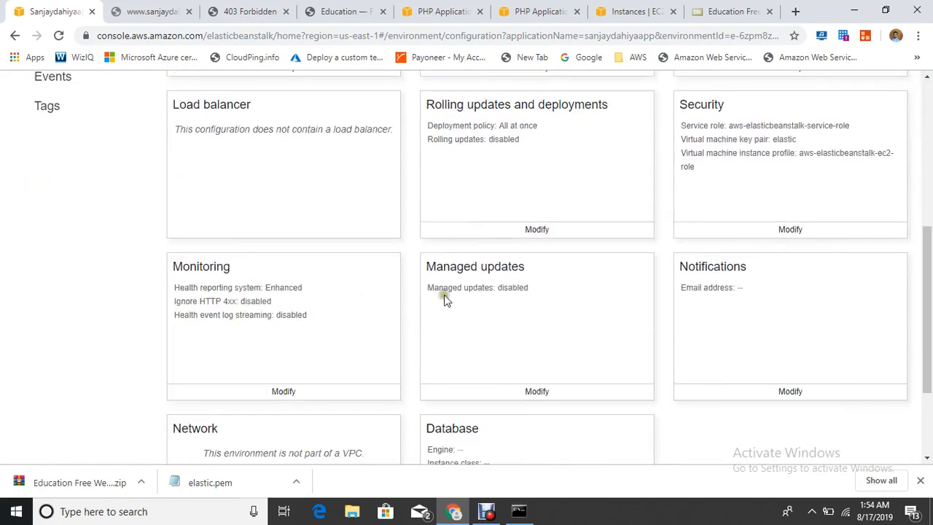
scroll(566, 336, "down", 2)
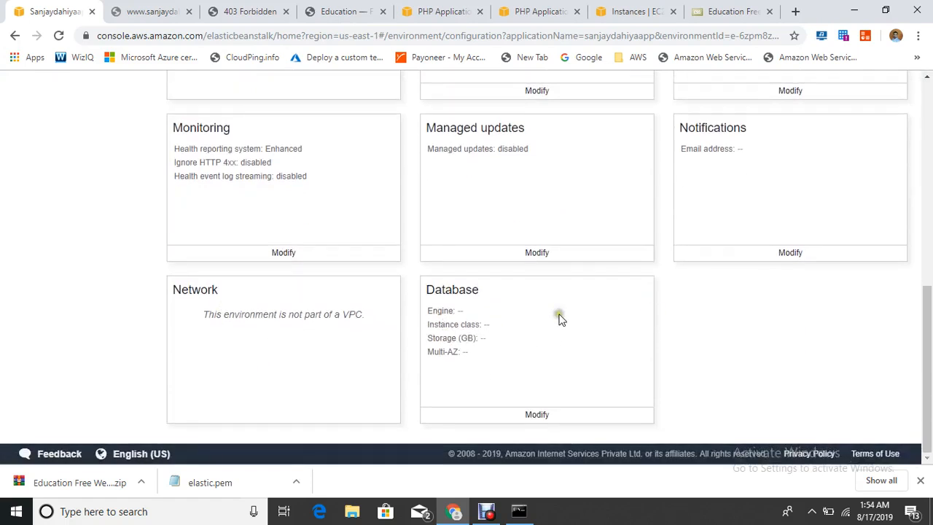
scroll(546, 314, "up", 8)
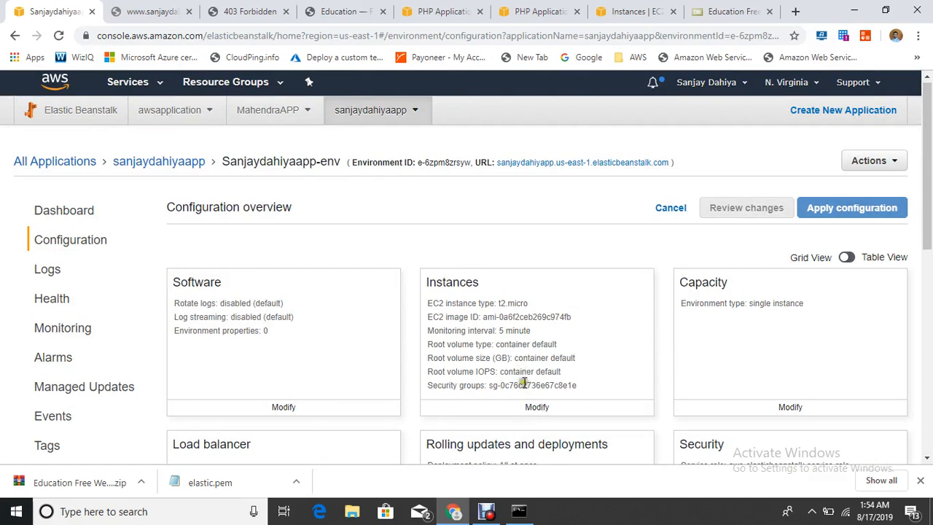
Step: Request the last 100 lines of the environment's logs
left_click(50, 270)
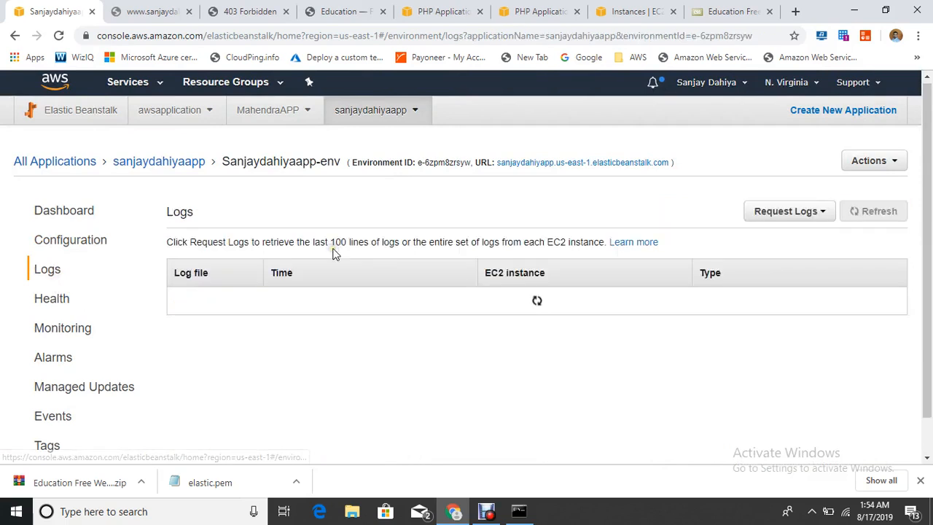
left_click(797, 218)
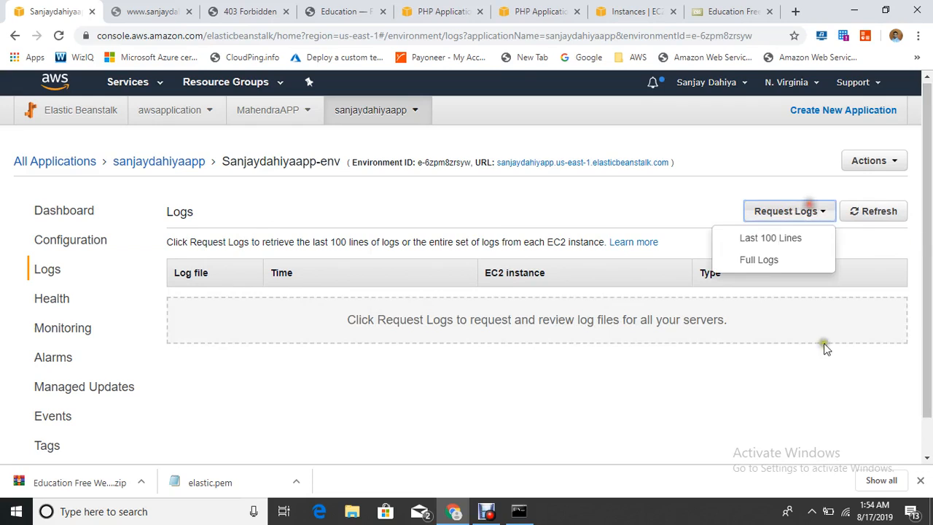
left_click(774, 241)
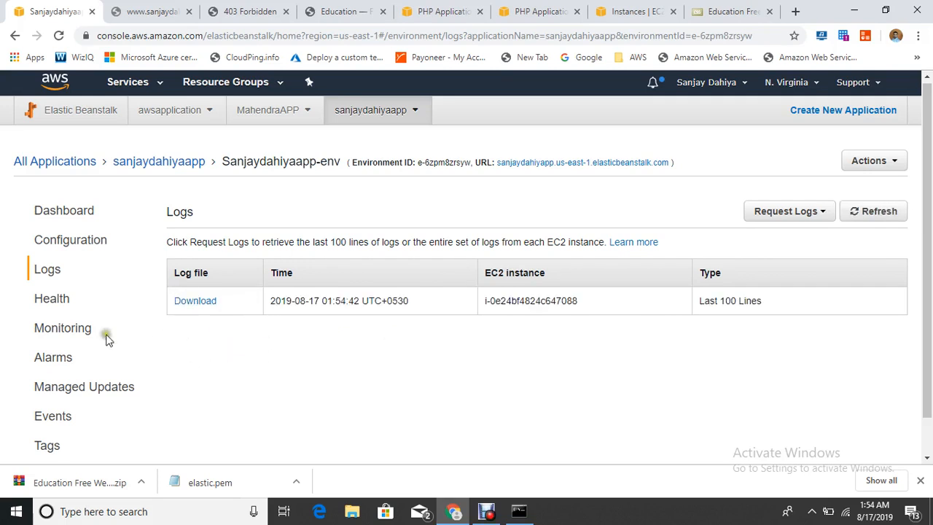
Step: Examine the environment's enhanced health overview and its monitoring graphs
left_click(51, 301)
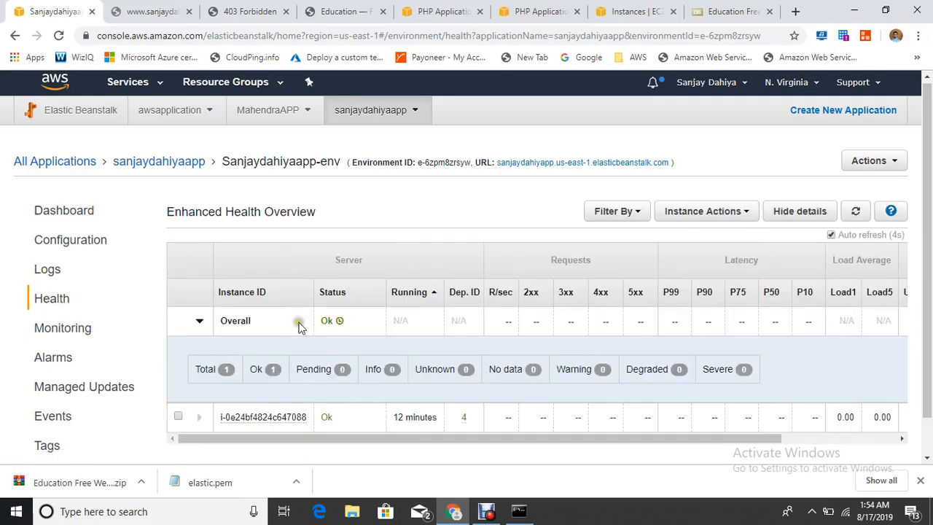
scroll(349, 291, "down", 1)
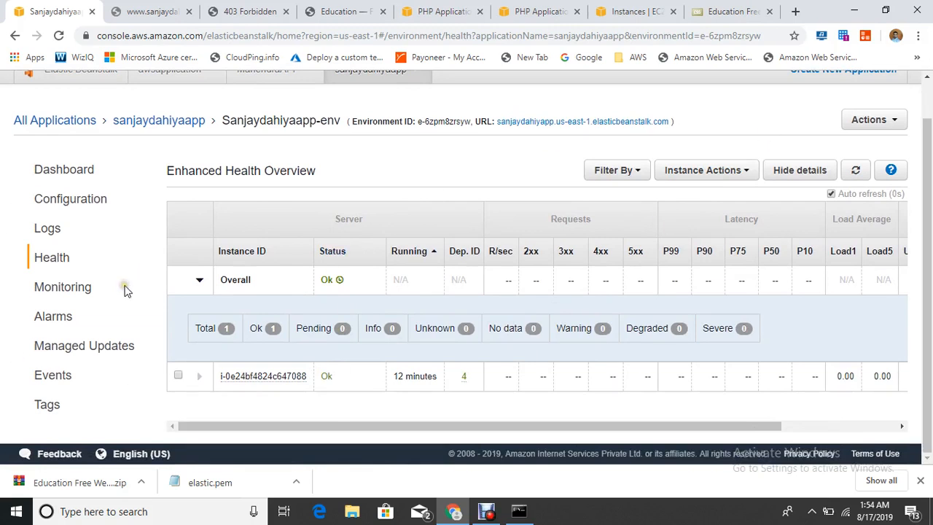
left_click(73, 288)
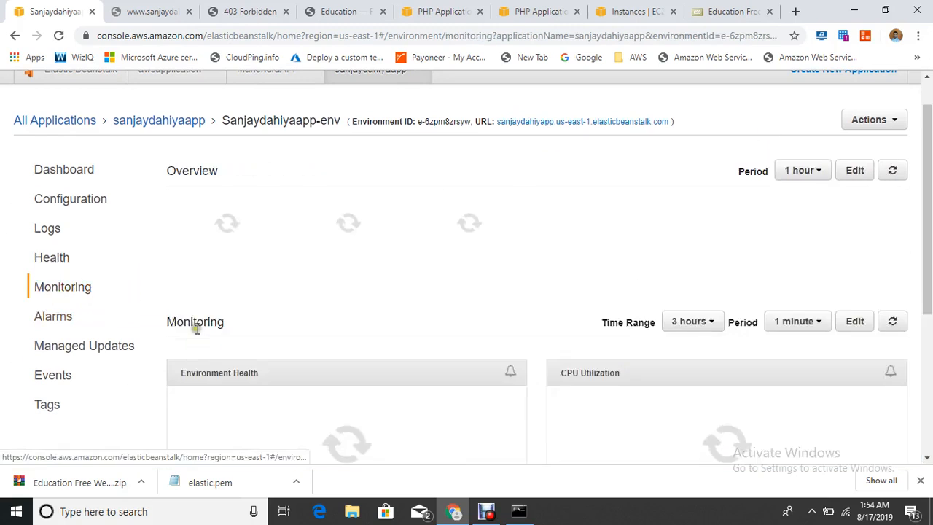
scroll(352, 293, "down", 2)
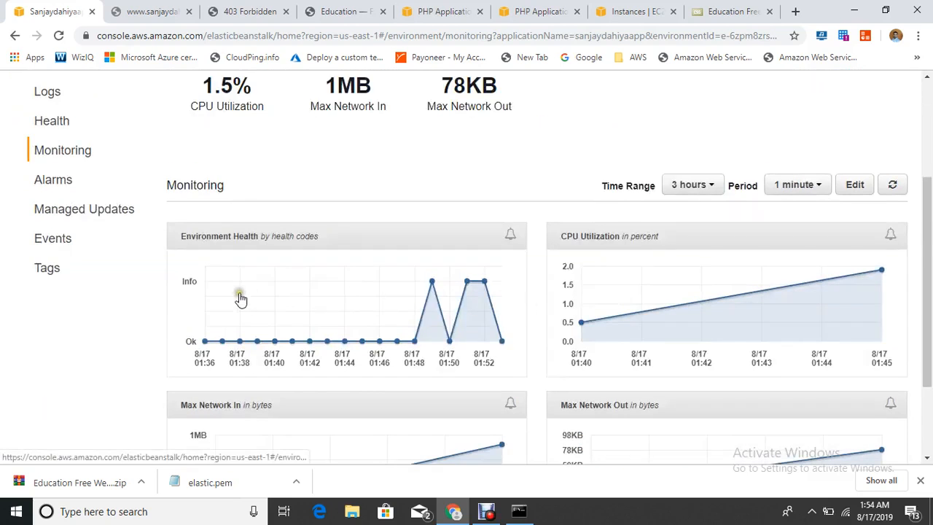
scroll(85, 258, "up", 3)
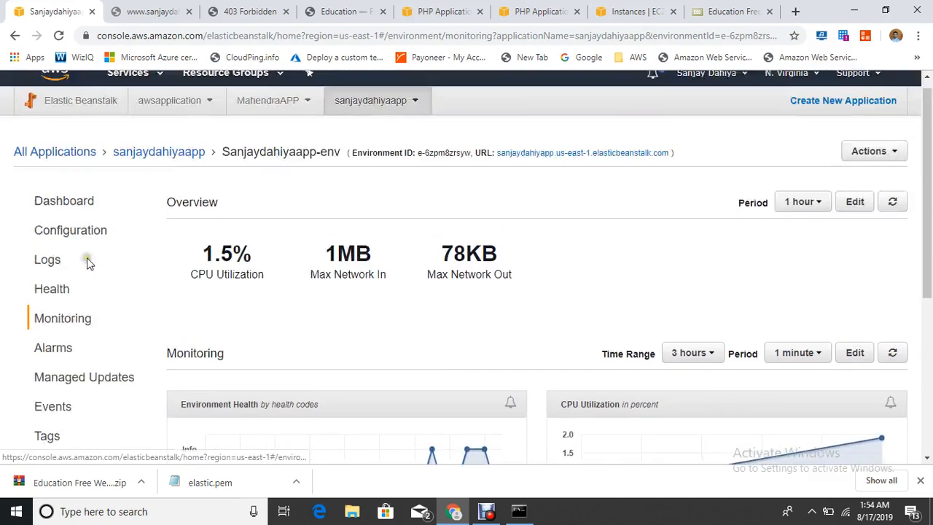
Step: Check the environment's existing alarms and its managed updates overview
left_click(55, 364)
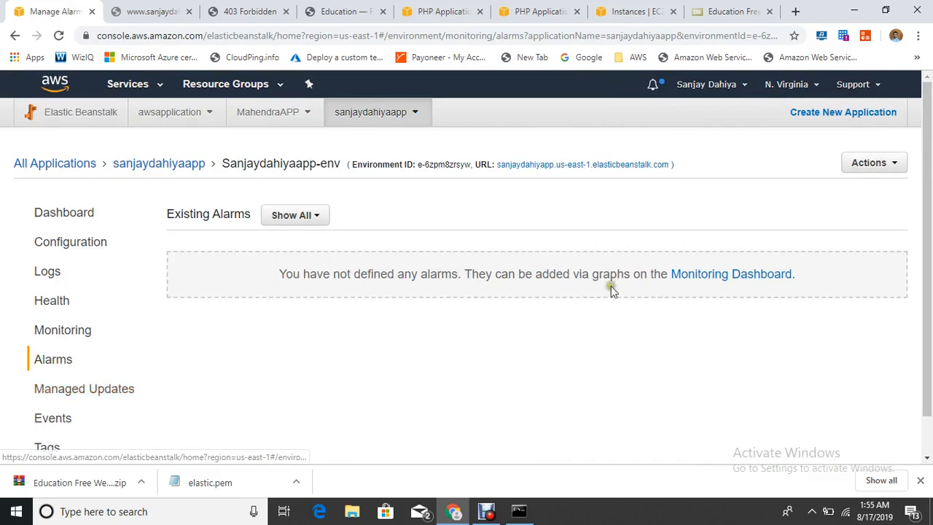
left_click(89, 392)
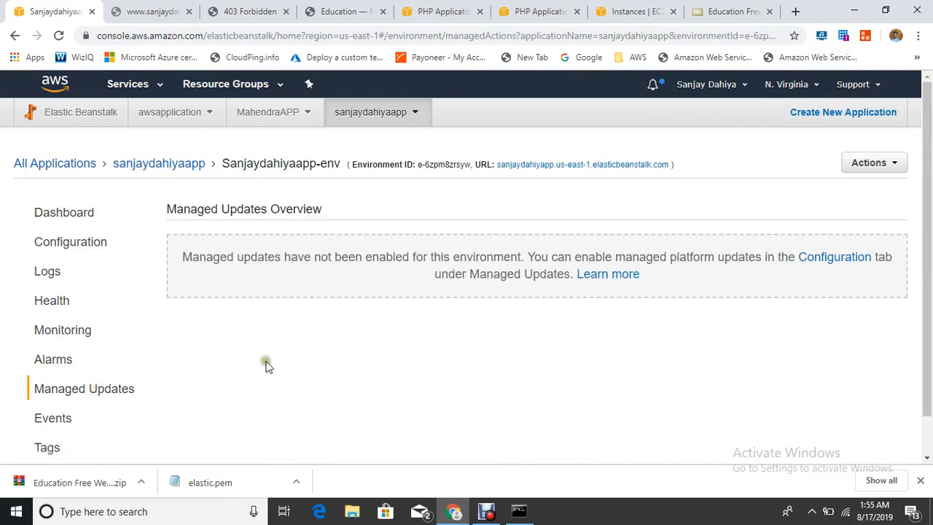
scroll(117, 408, "down", 1)
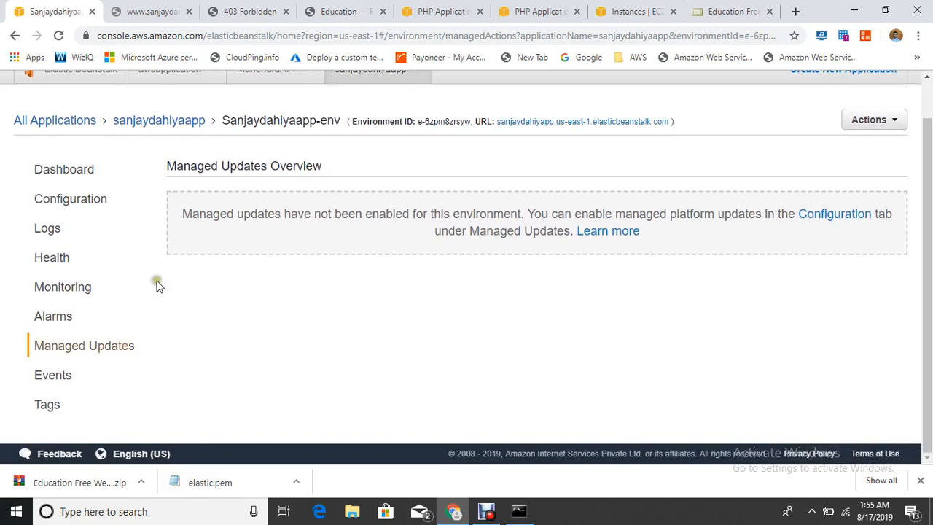
scroll(156, 283, "up", 1)
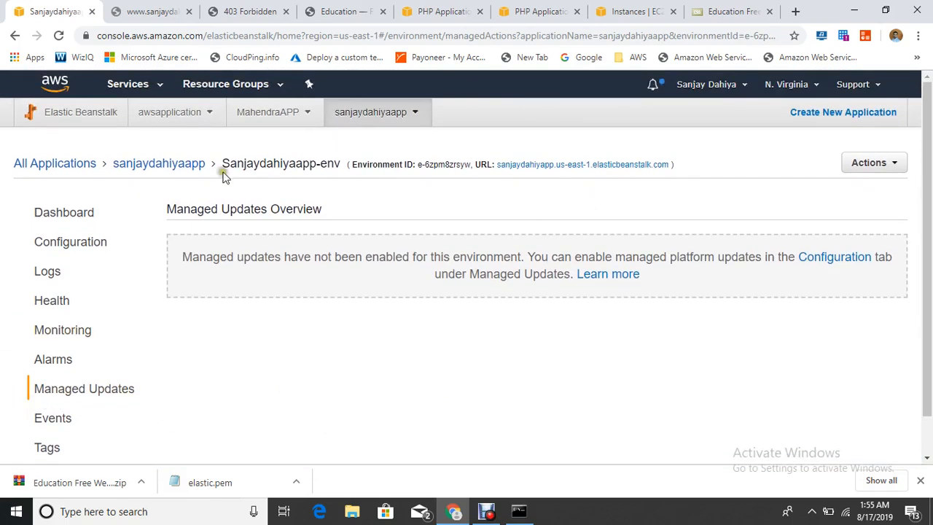
Step: View the application's environments and its available actions, and open the dashboard of the environment running version1
left_click(183, 163)
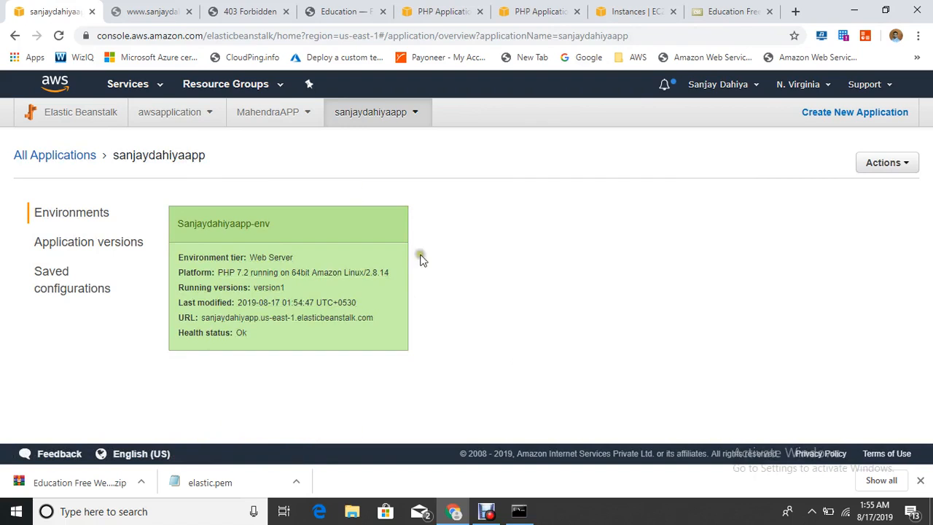
left_click(890, 162)
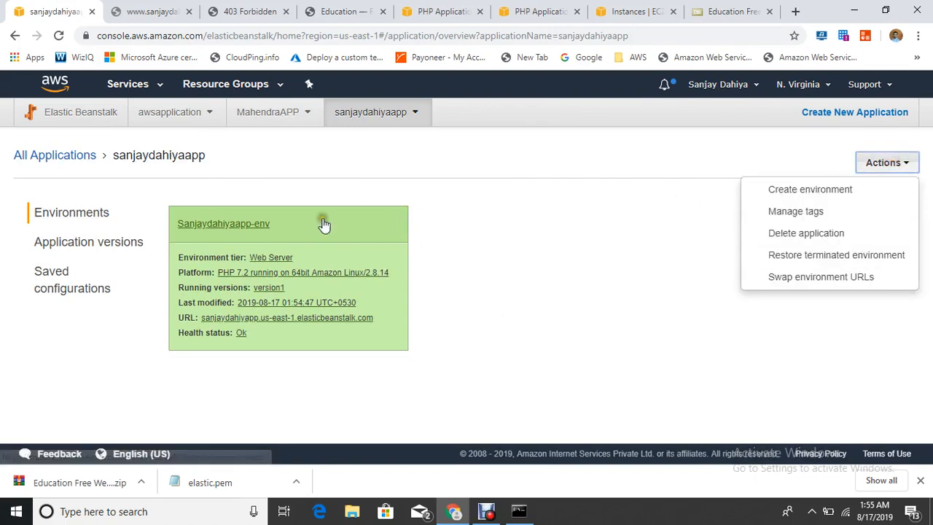
left_click(244, 225)
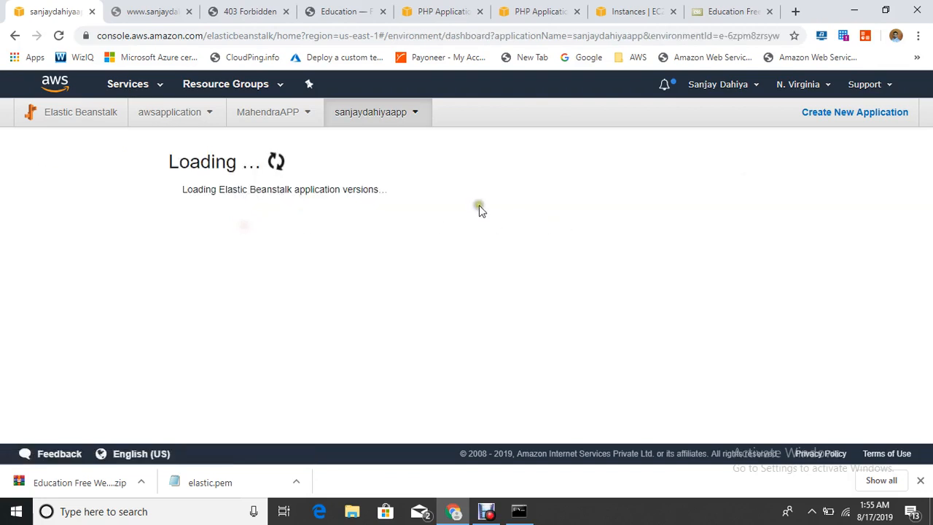
Step: Terminate the environment running version1, entering its full name to confirm the permanent termination
left_click(893, 163)
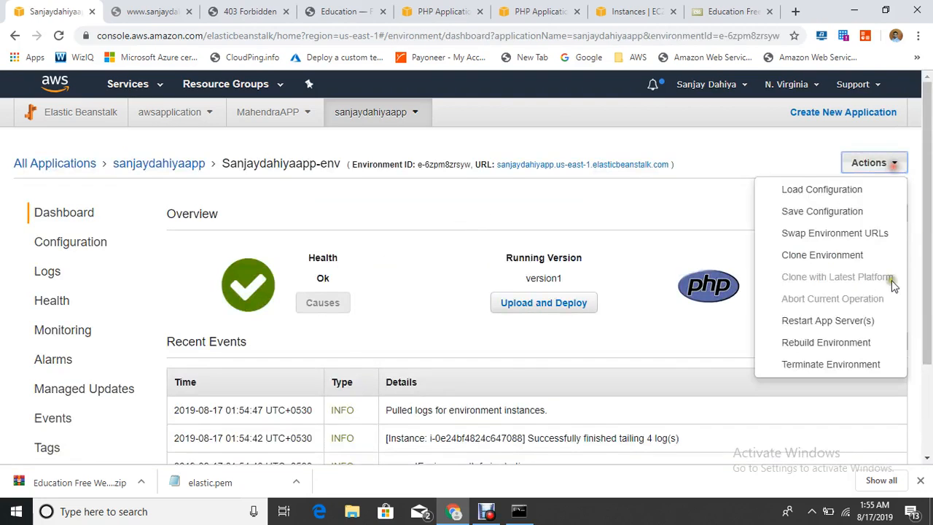
left_click(846, 365)
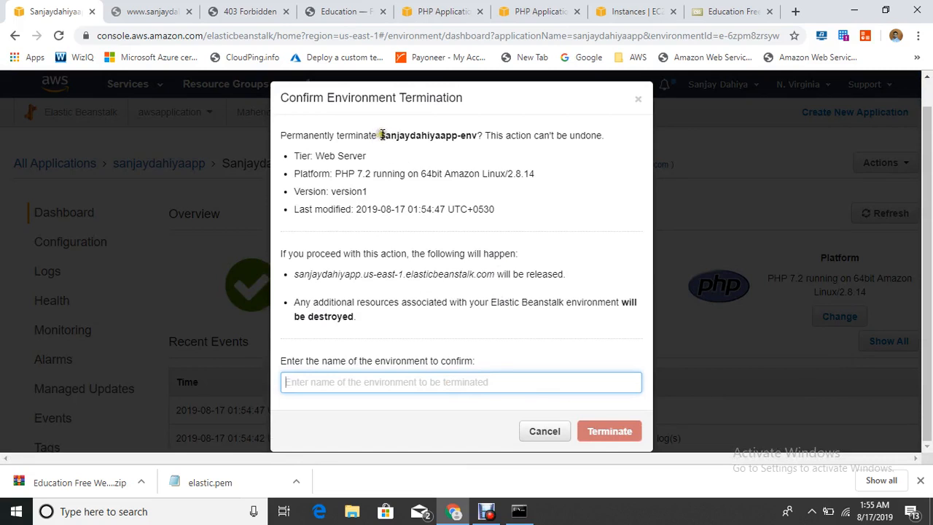
left_click_drag(380, 135, 478, 136)
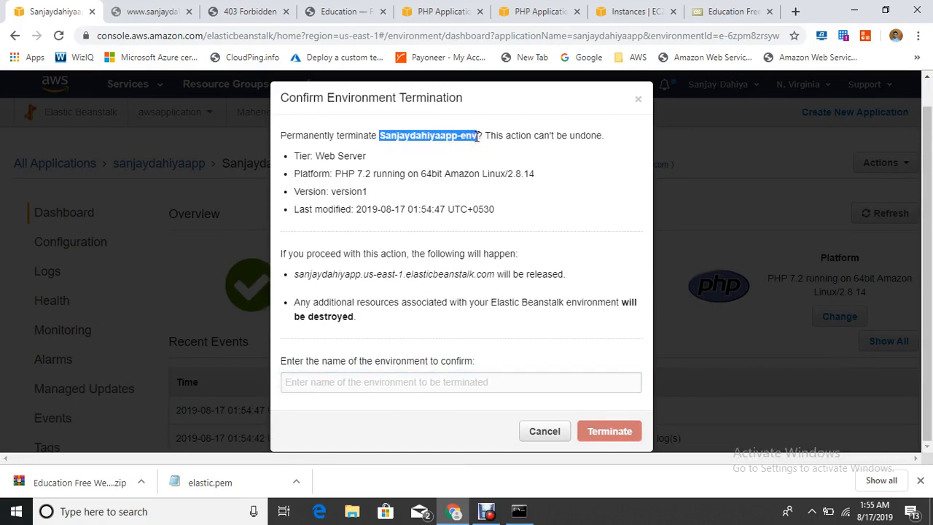
left_click(345, 385)
type("Sanjaydahiyaapp-env")
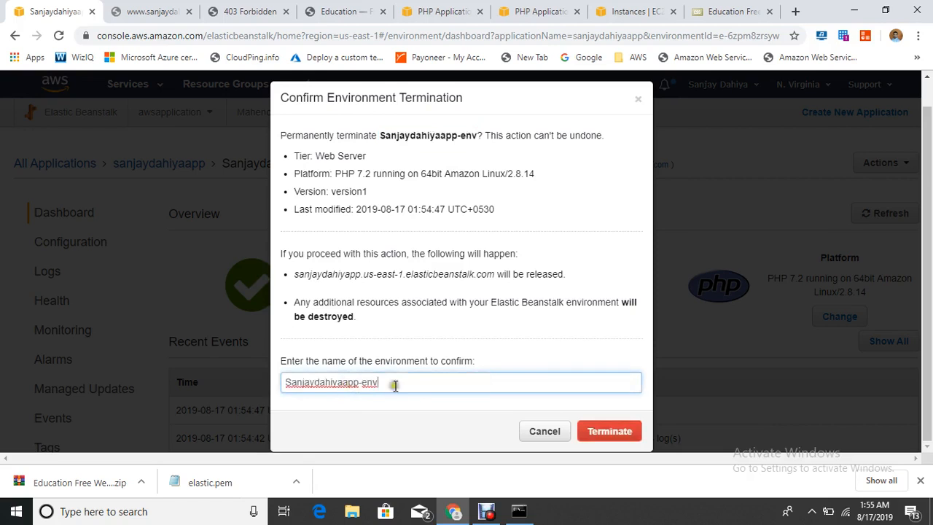
left_click(602, 428)
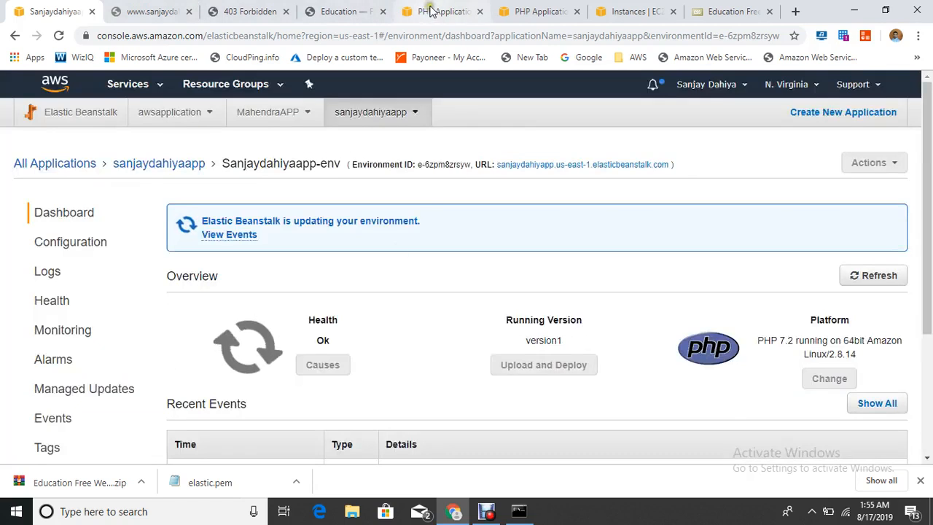
Step: Refresh the EC2 instance list to check the environment's instance state, and refresh the environment dashboard
left_click(627, 10)
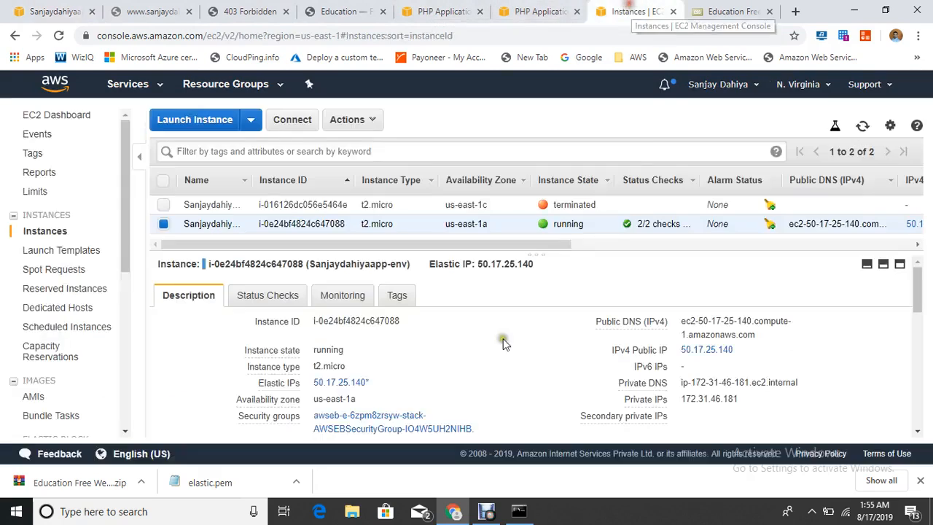
left_click(863, 127)
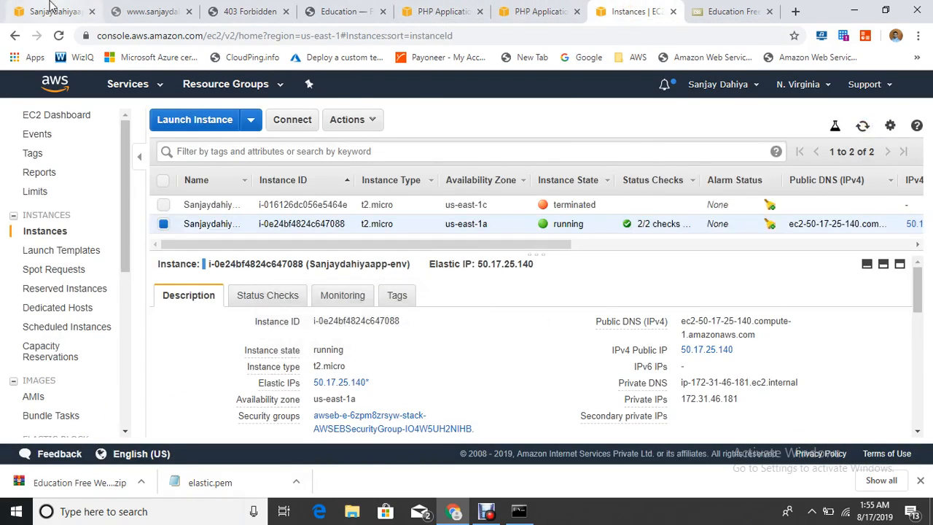
left_click(51, 8)
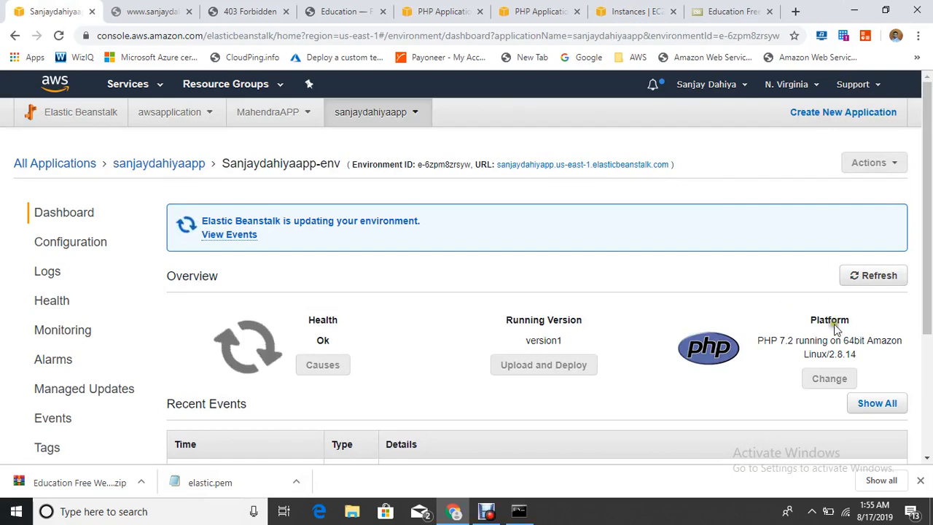
left_click(863, 284)
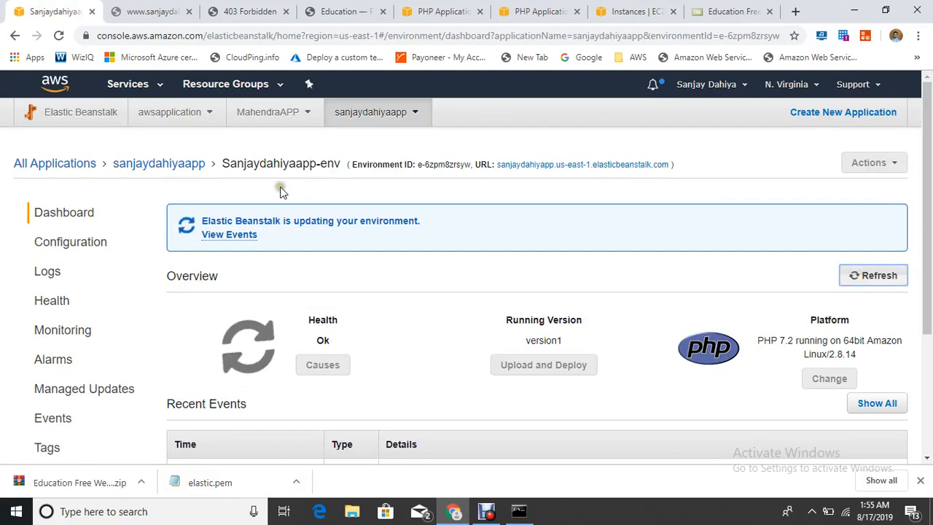
left_click(486, 512)
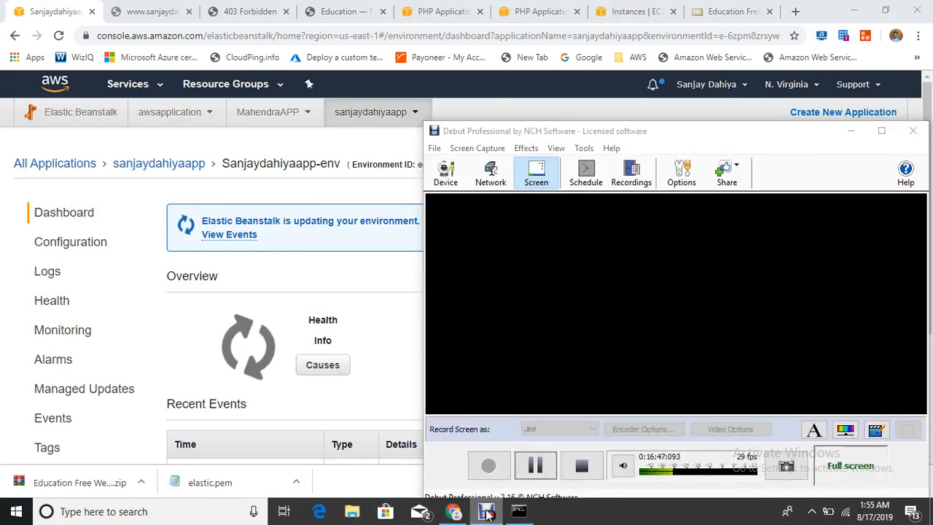
left_click(486, 512)
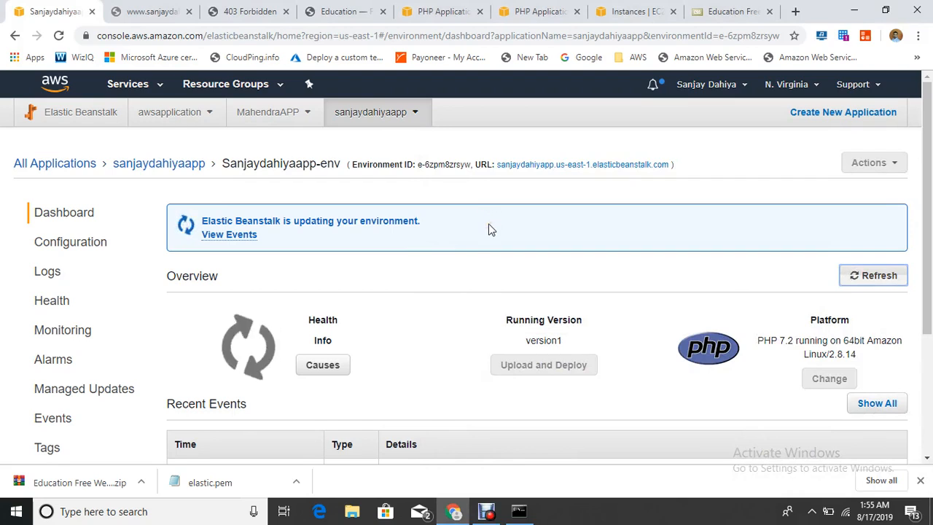
Step: Review the environment's recent events on the refreshed dashboard and recheck the state of its EC2 instance
left_click(870, 271)
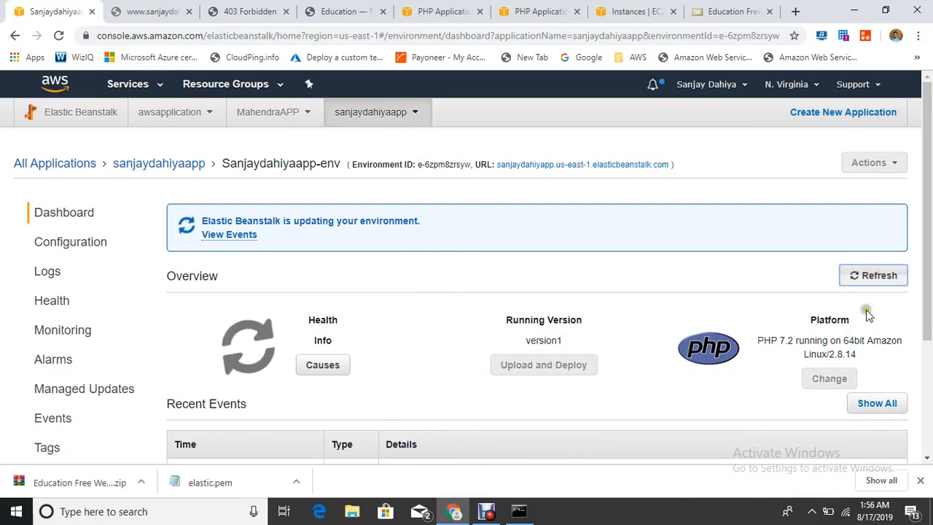
scroll(313, 262, "down", 3)
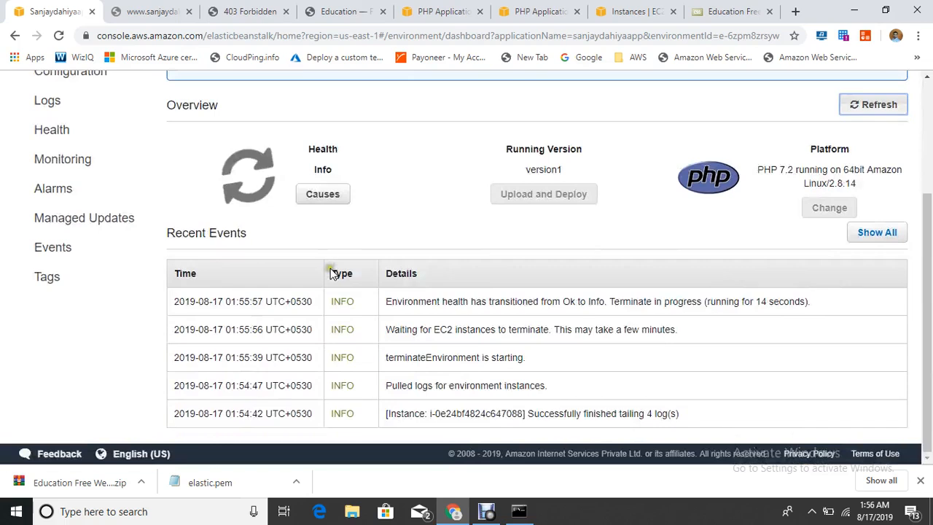
left_click(641, 8)
left_click(862, 126)
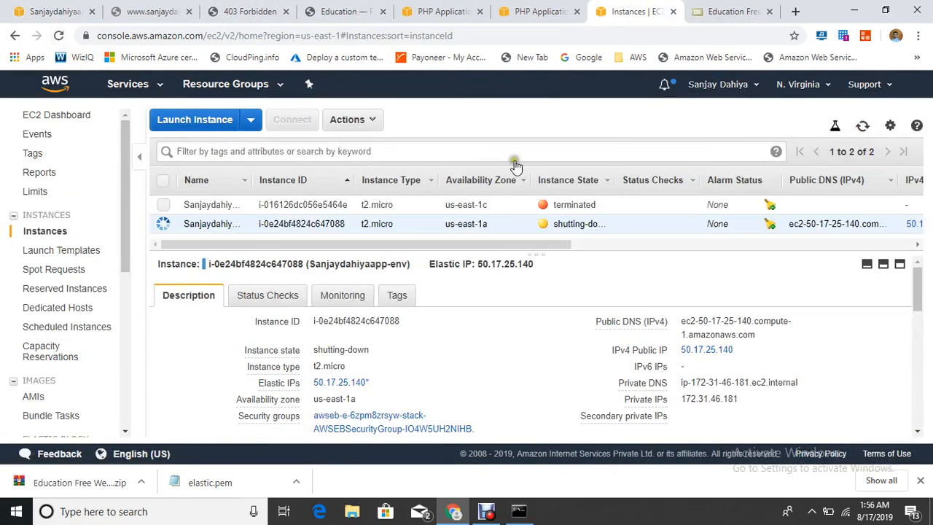
Step: Return to the environment dashboard and refresh it repeatedly to follow the termination's progress
left_click(26, 13)
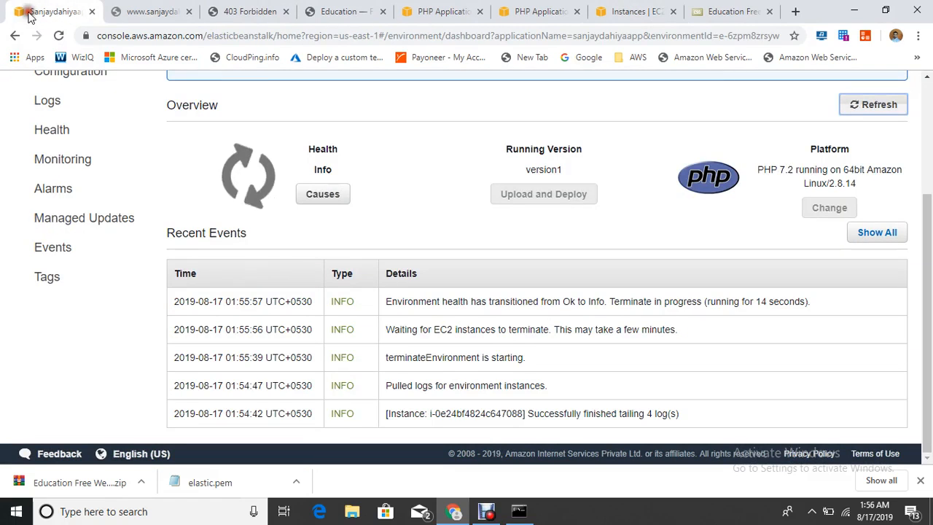
scroll(838, 169, "up", 3)
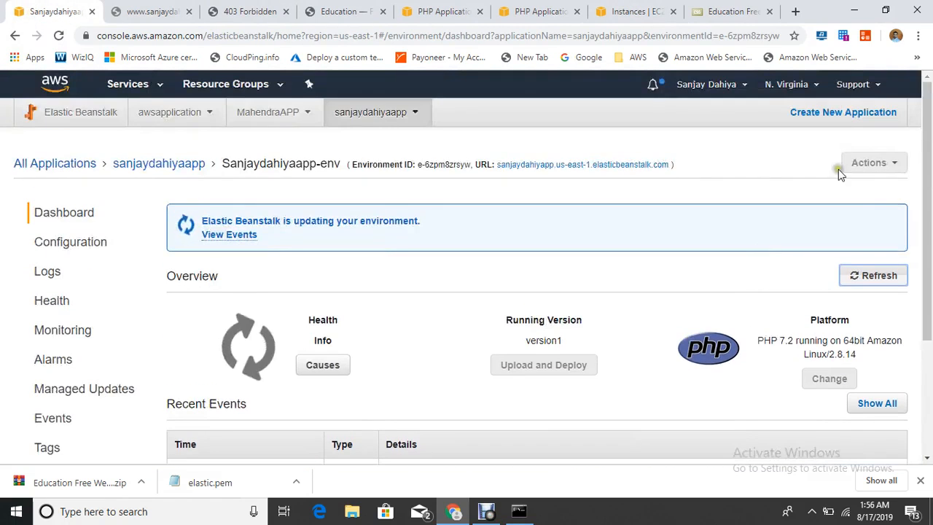
left_click(876, 274)
scroll(345, 316, "down", 3)
scroll(365, 316, "up", 3)
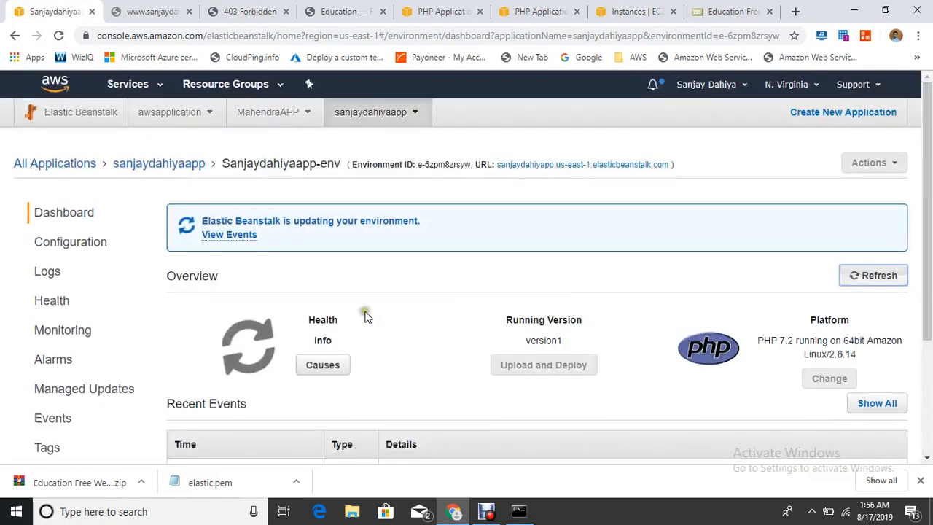
left_click(880, 277)
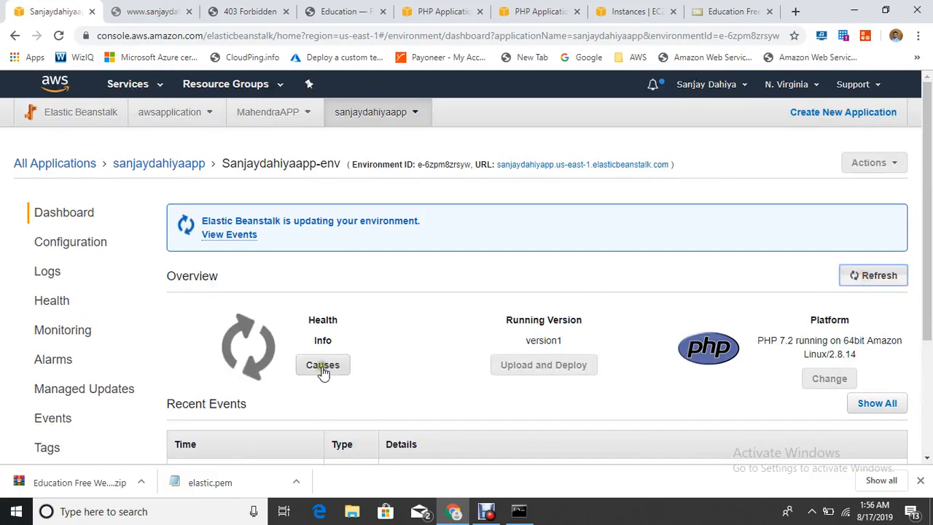